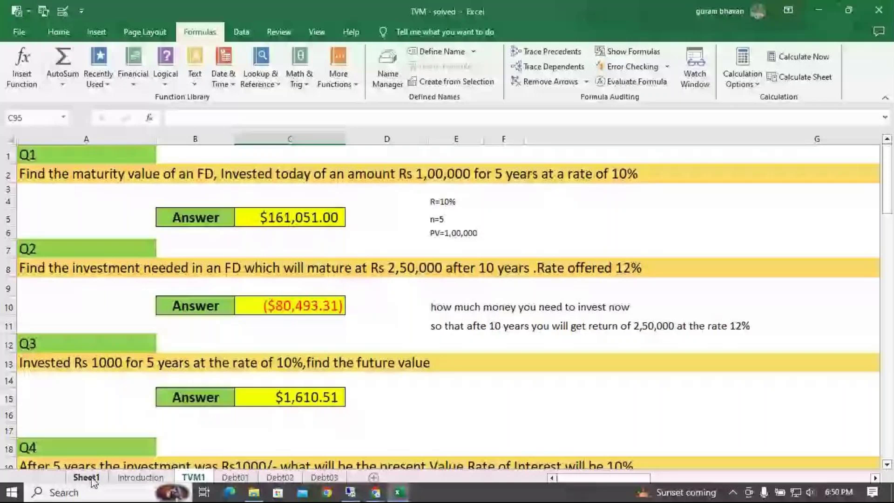
- Switch to Sheet1, which holds the time value of money notes with the Rs 100 petrol example
{"action": "left_click", "coordinate": [87, 477]}
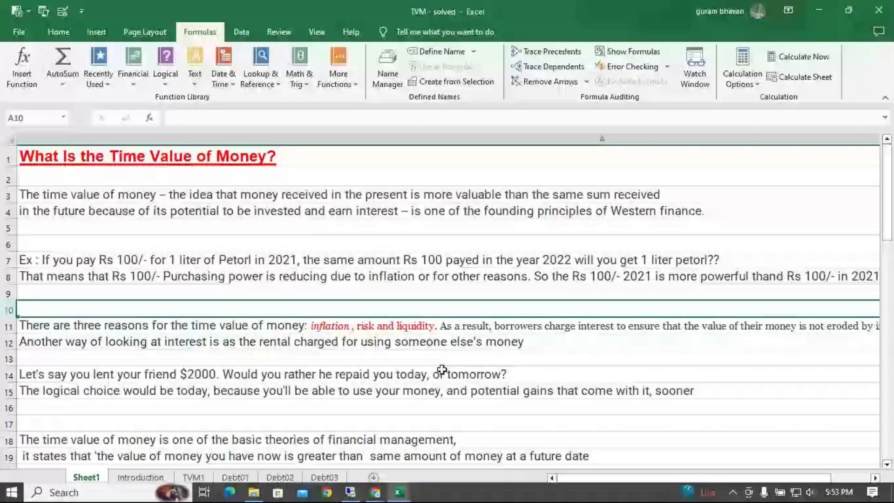
{"action": "scroll", "coordinate": [168, 462], "scroll_direction": "down", "scroll_amount": 1}
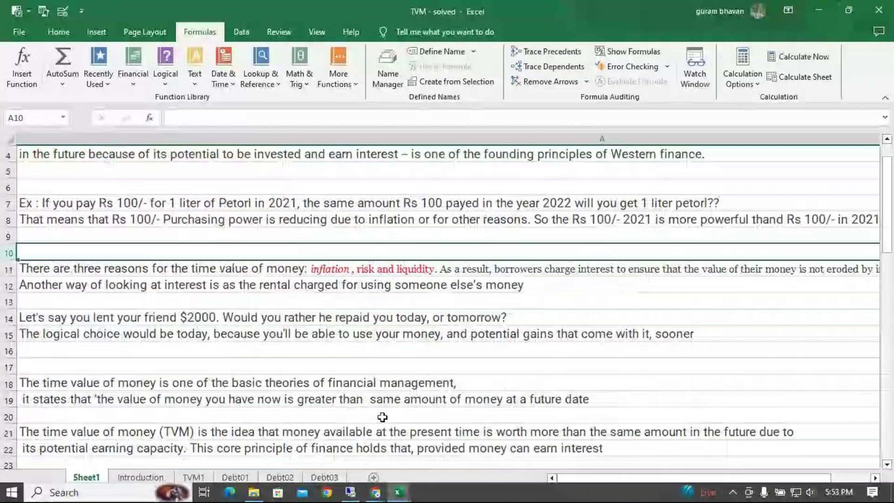
{"action": "scroll", "coordinate": [326, 405], "scroll_direction": "down", "scroll_amount": 1}
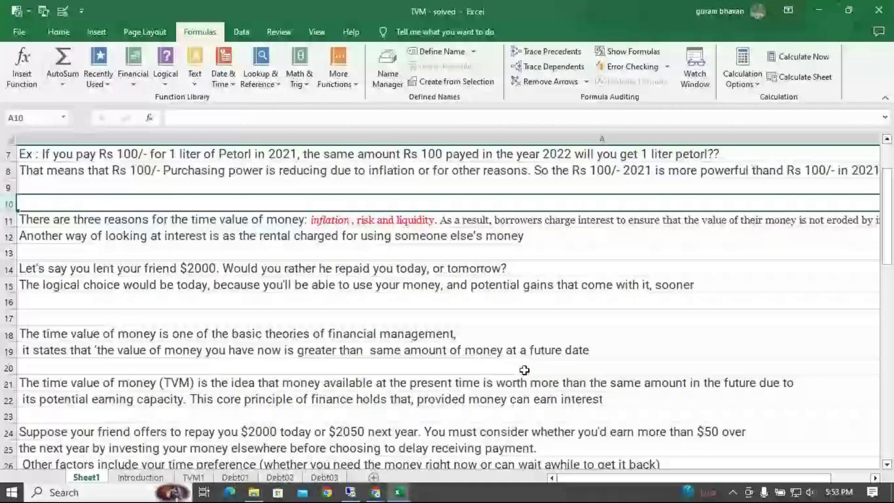
{"action": "scroll", "coordinate": [236, 355], "scroll_direction": "down", "scroll_amount": 1}
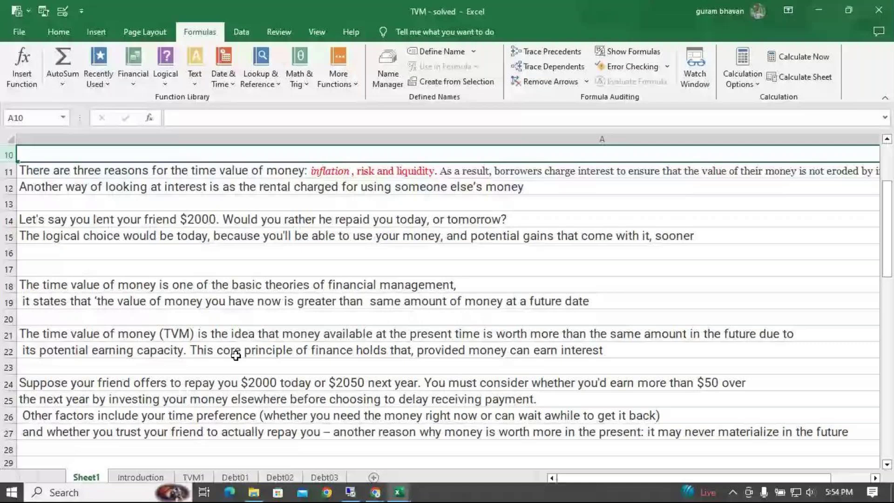
- Scroll through Sheet1's notes and move on to the Introduction sheet listing FV, PV, PMT, Rate and nper
{"action": "scroll", "coordinate": [354, 366], "scroll_direction": "down", "scroll_amount": 1}
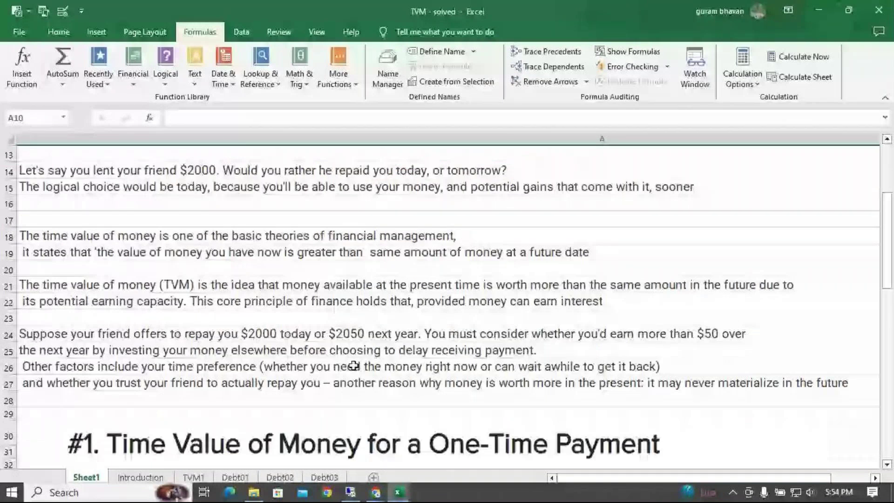
{"action": "scroll", "coordinate": [353, 366], "scroll_direction": "down", "scroll_amount": 2}
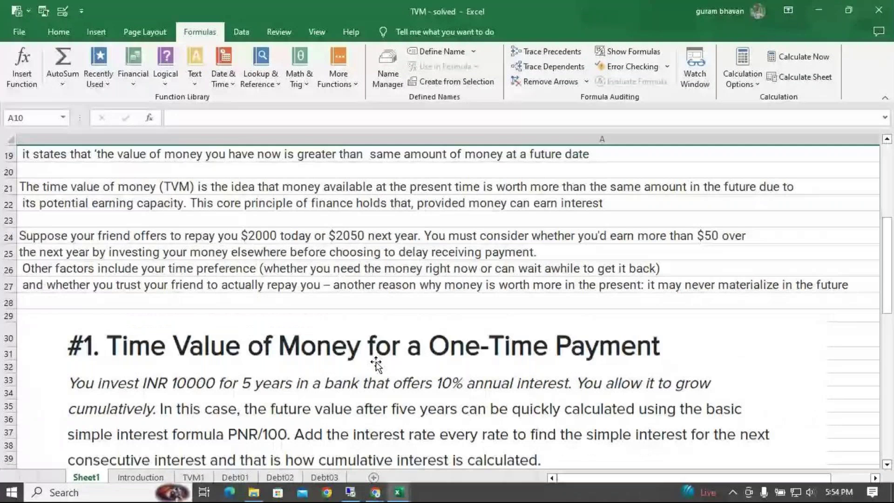
{"action": "key", "text": "ctrl+Page_Down"}
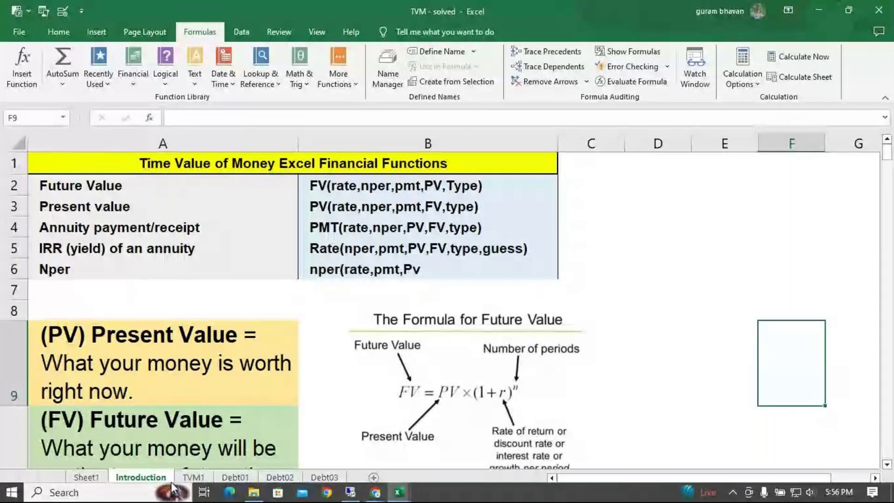
- Open TVM1 and review the Q1 and Q2 formulas, leaving Q2's ($80,493.31) unchanged
{"action": "left_click", "coordinate": [193, 477]}
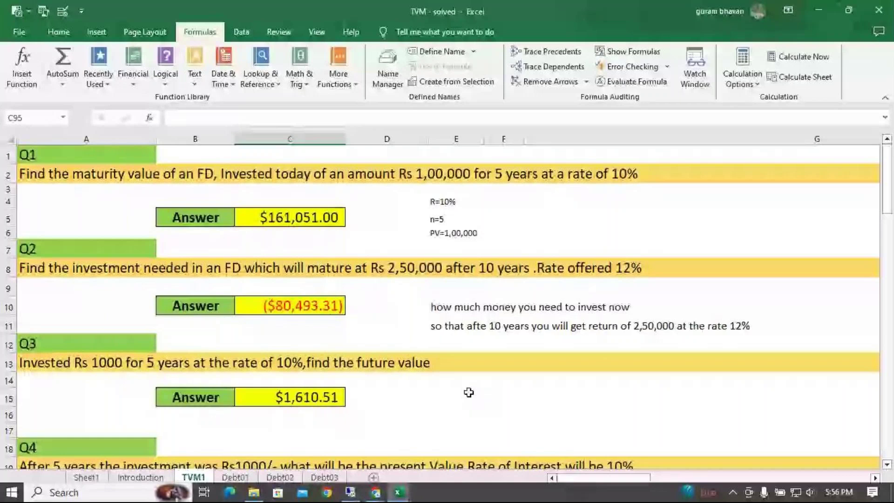
{"action": "left_click", "coordinate": [304, 224]}
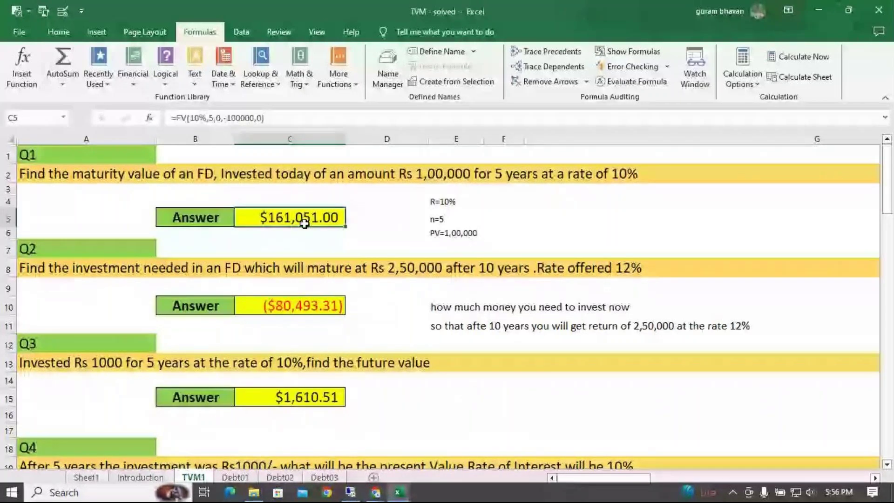
{"action": "double_click", "coordinate": [295, 305]}
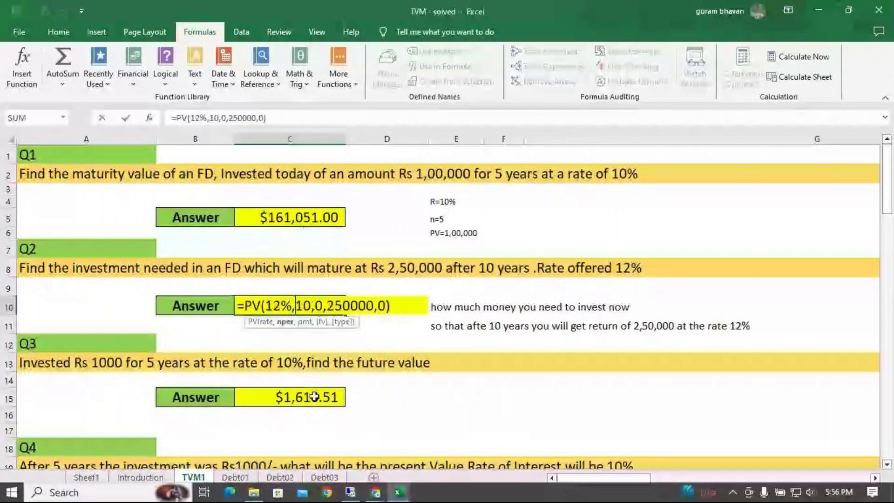
{"action": "left_click", "coordinate": [315, 396]}
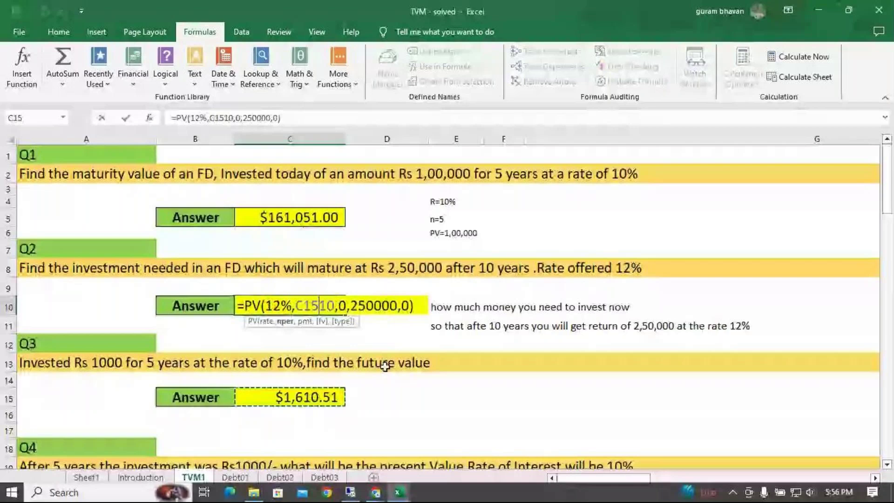
{"action": "key", "text": "BackSpace"}
{"action": "key", "text": "BackSpace"}
{"action": "key", "text": "BackSpace"}
{"action": "type", "text": "E16"}
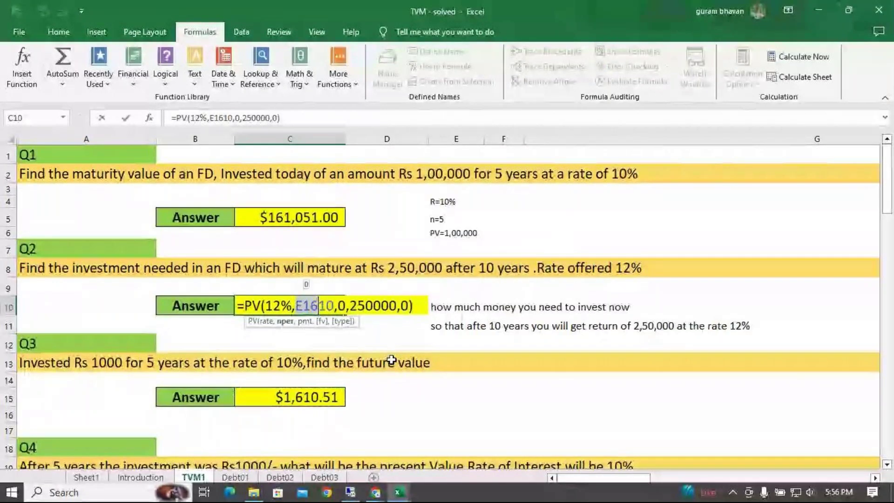
{"action": "type", "text": "C15"}
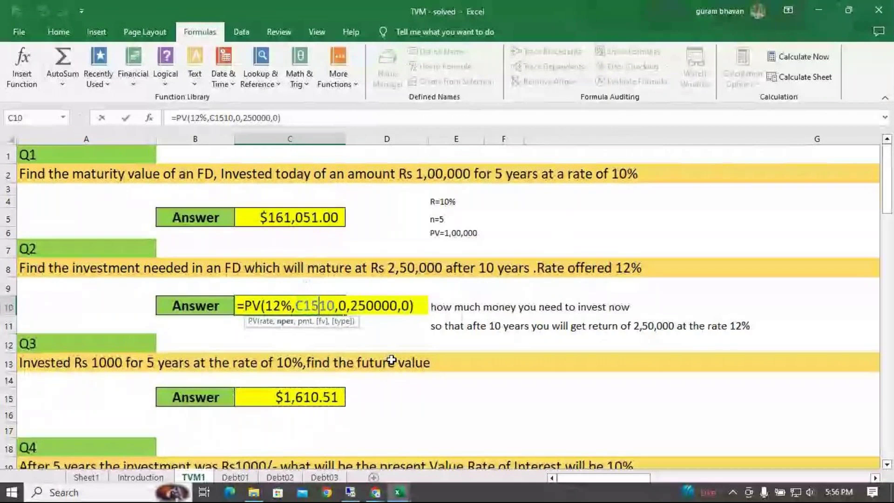
{"action": "key", "text": "BackSpace"}
{"action": "key", "text": "BackSpace"}
{"action": "key", "text": "BackSpace"}
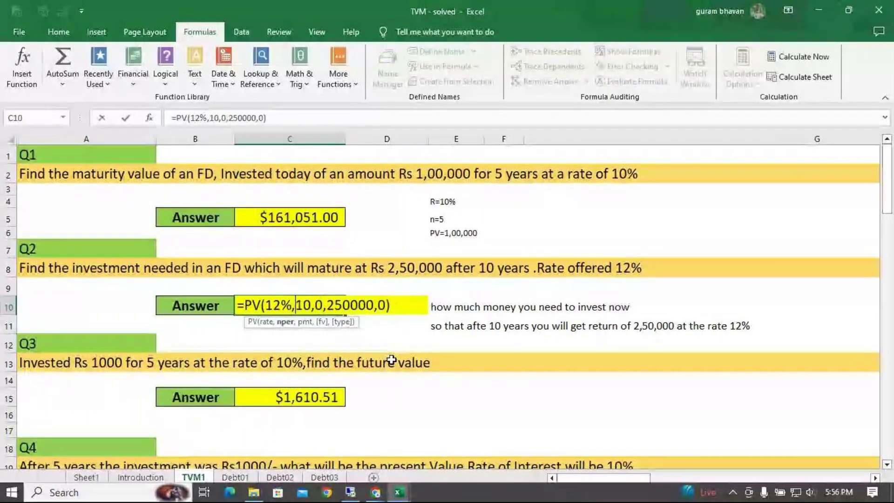
{"action": "key", "text": "Return"}
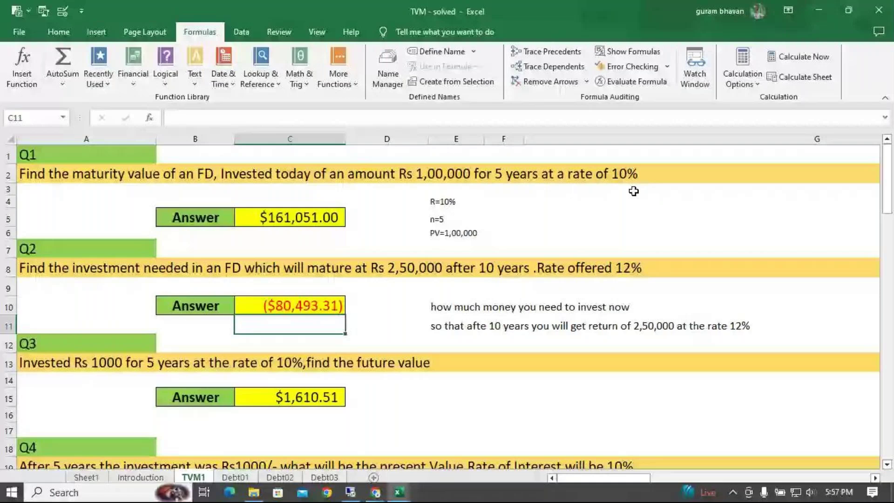
{"action": "left_click", "coordinate": [290, 232]}
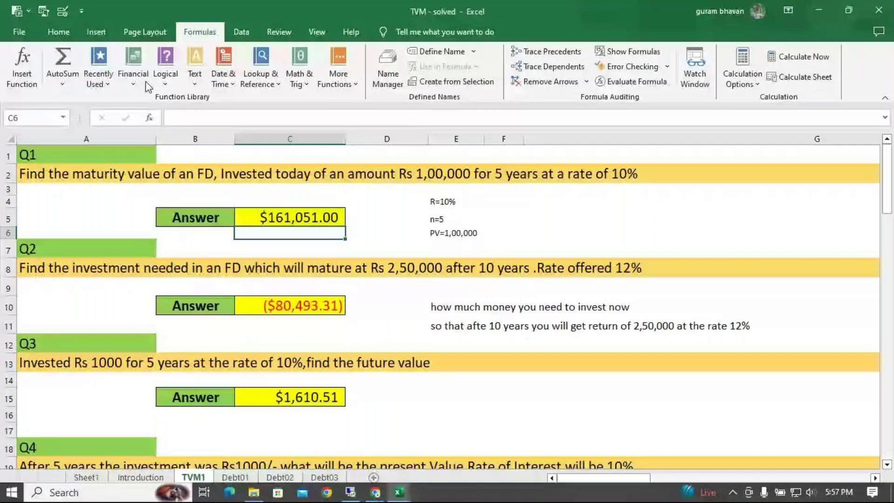
- Set C6's font size to 20 and review C5's formula =FV(10%,5,0,-100000,0)
{"action": "scroll", "coordinate": [148, 87], "scroll_direction": "up", "scroll_amount": 3}
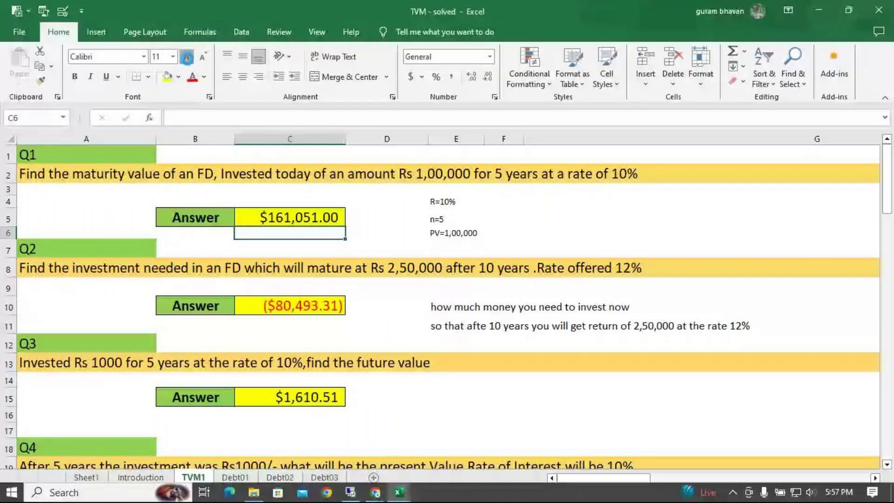
{"action": "left_click", "coordinate": [187, 56]}
{"action": "left_click", "coordinate": [187, 56]}
{"action": "left_click", "coordinate": [186, 56]}
{"action": "left_click", "coordinate": [186, 57]}
{"action": "left_click", "coordinate": [187, 56]}
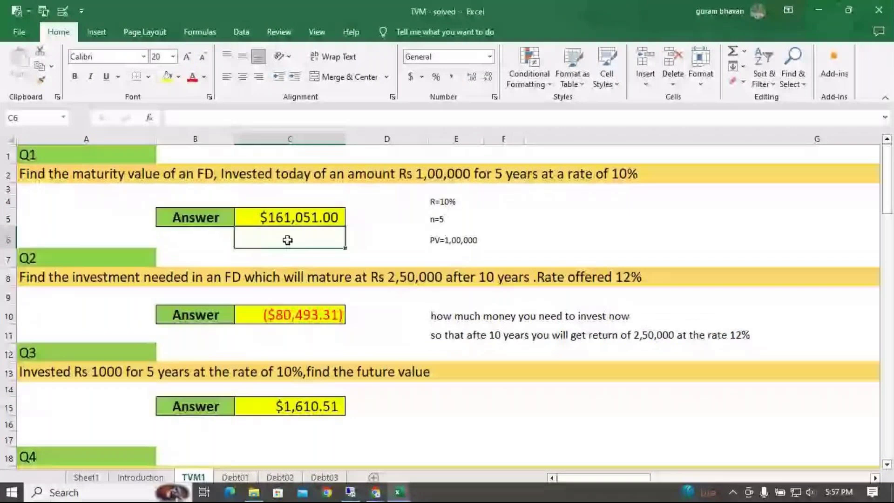
{"action": "double_click", "coordinate": [275, 224]}
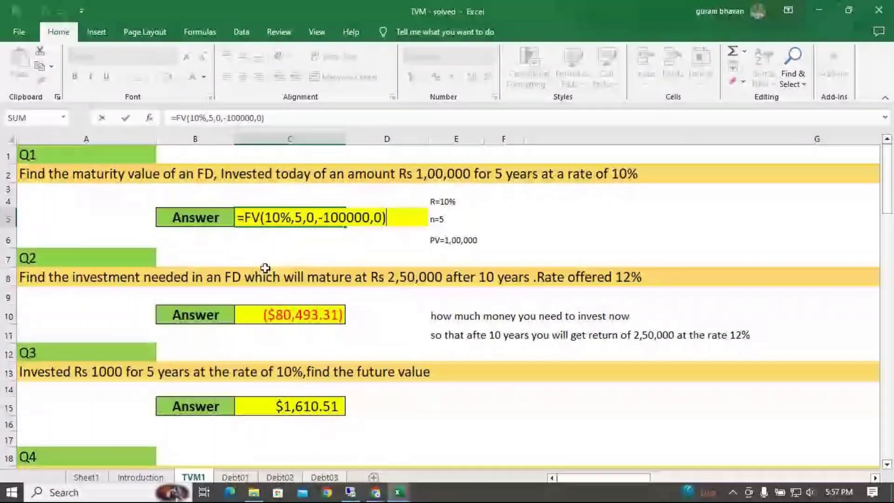
{"action": "left_click", "coordinate": [260, 217]}
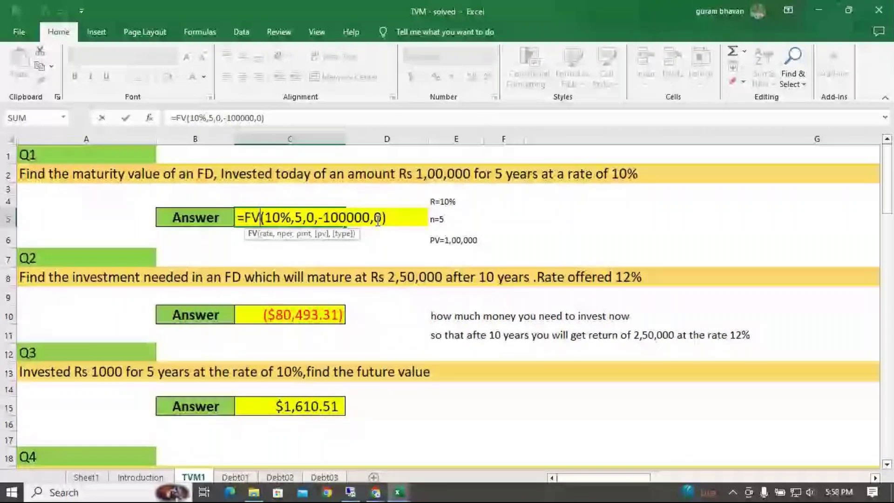
{"action": "key", "text": "Return"}
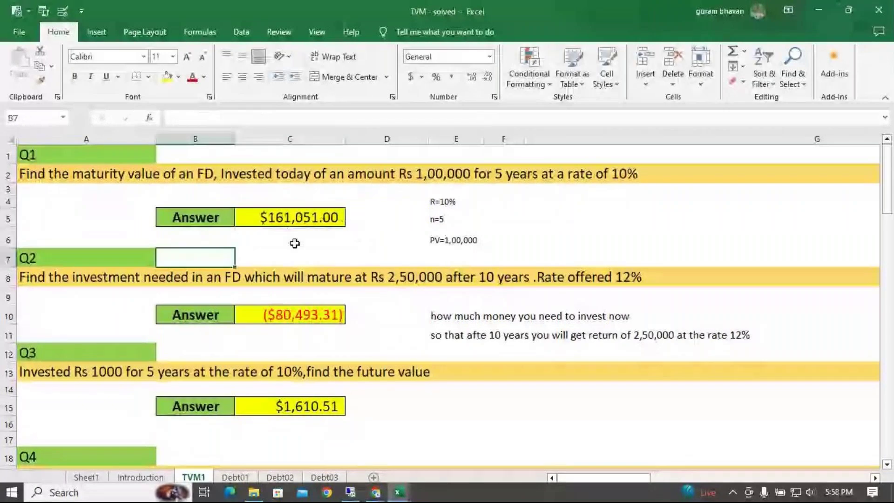
- Enter =FV(10%,5,0,-100000,0) in C6, giving $161,051.00
{"action": "left_click", "coordinate": [294, 242]}
{"action": "type", "text": "=FV("}
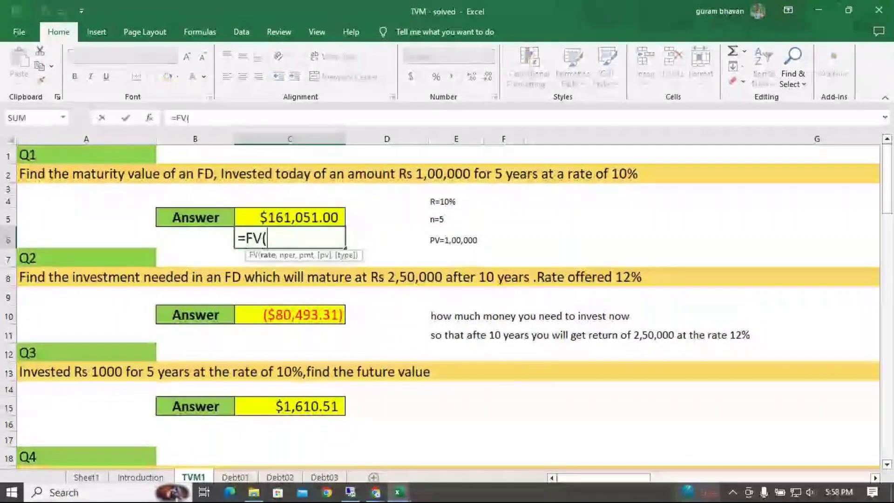
{"action": "type", "text": "1"}
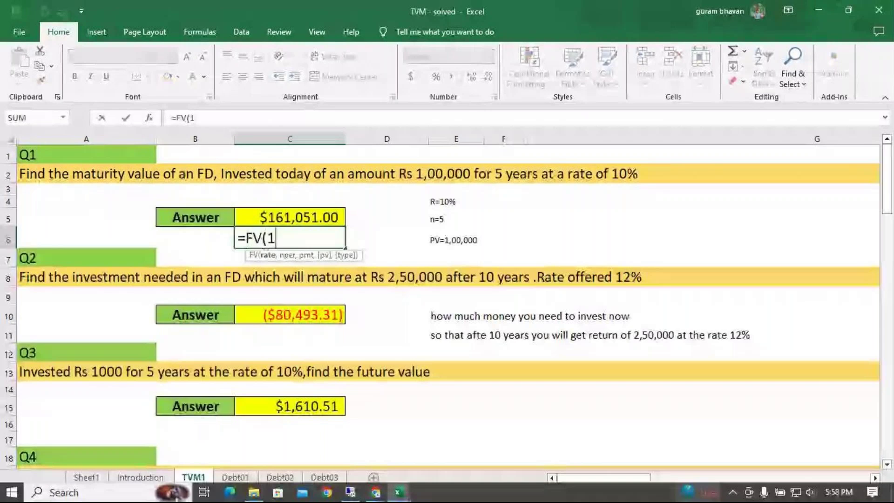
{"action": "type", "text": "0"}
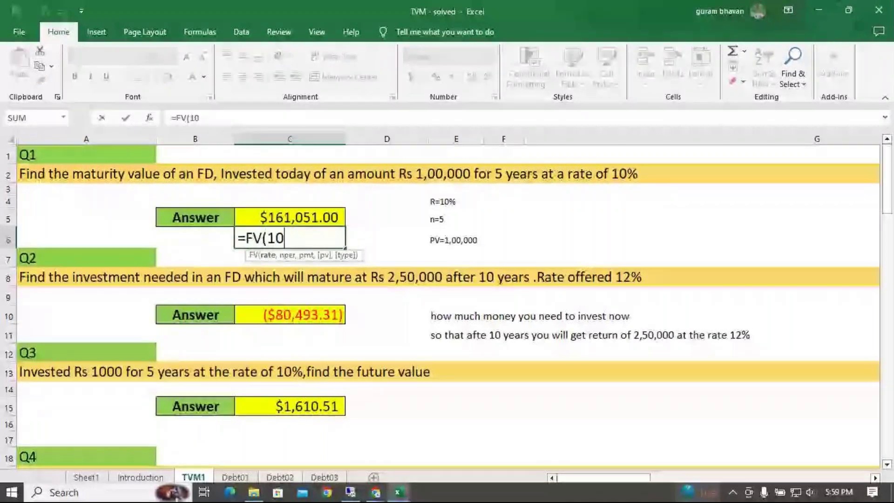
{"action": "type", "text": "%,"}
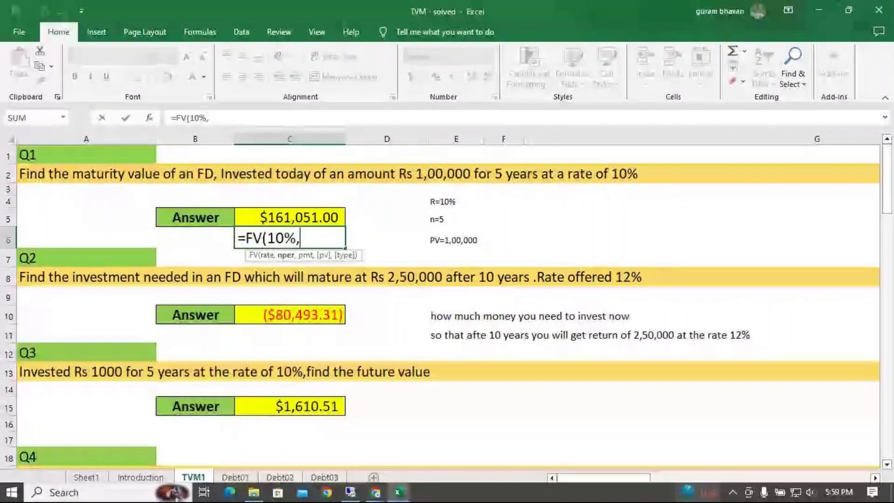
{"action": "type", "text": "5"}
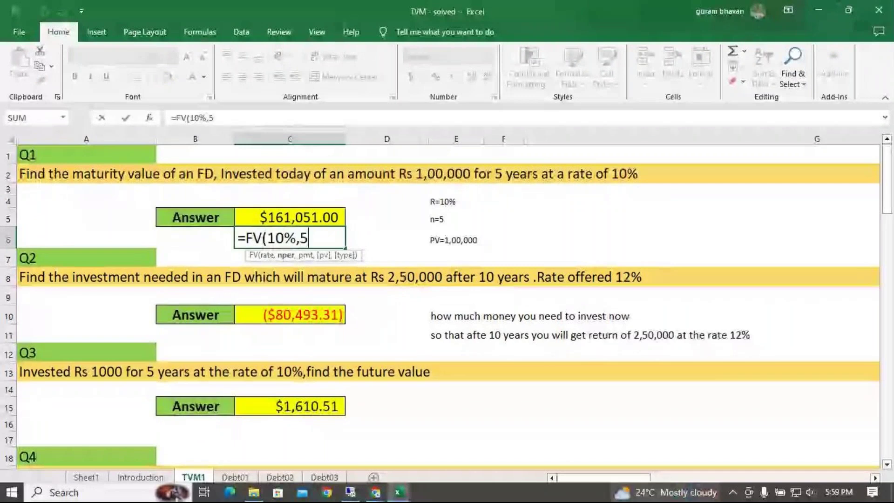
{"action": "type", "text": ","}
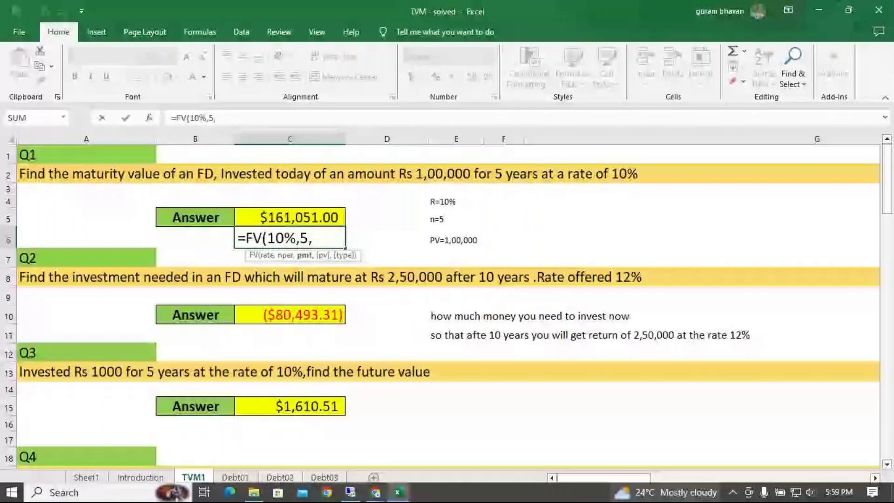
{"action": "type", "text": "0,"}
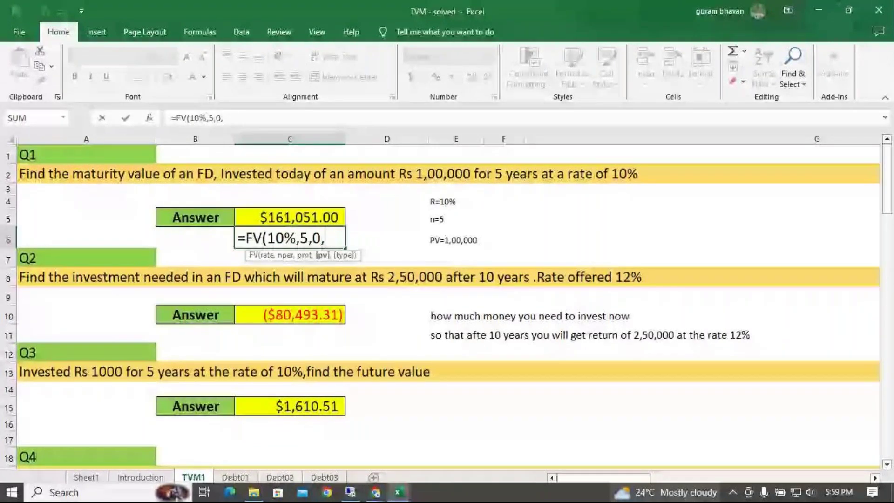
{"action": "type", "text": "-"}
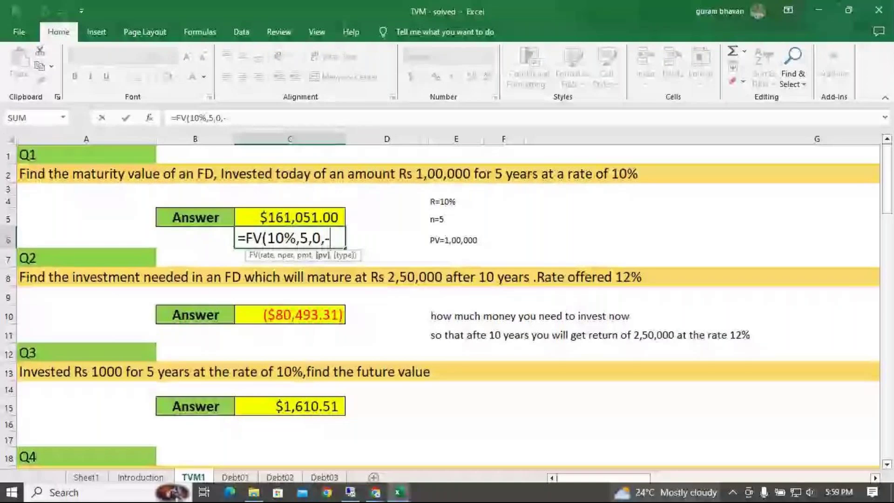
{"action": "type", "text": "10"}
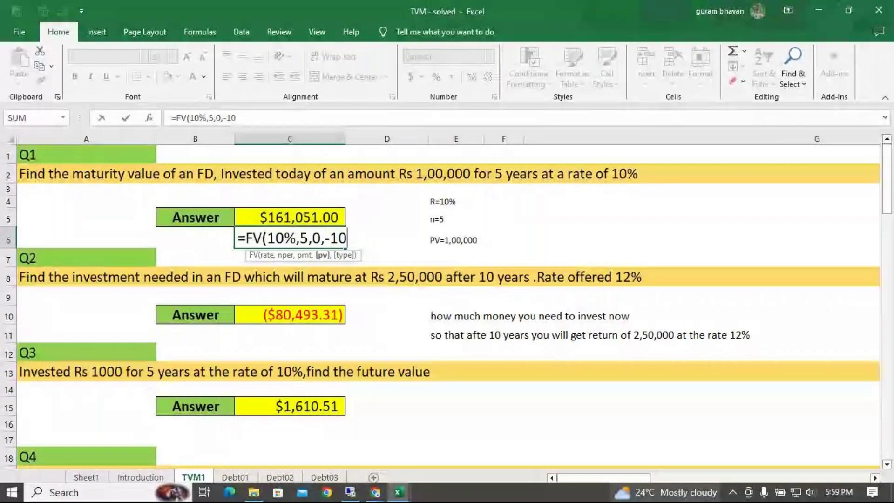
{"action": "type", "text": "0000,"}
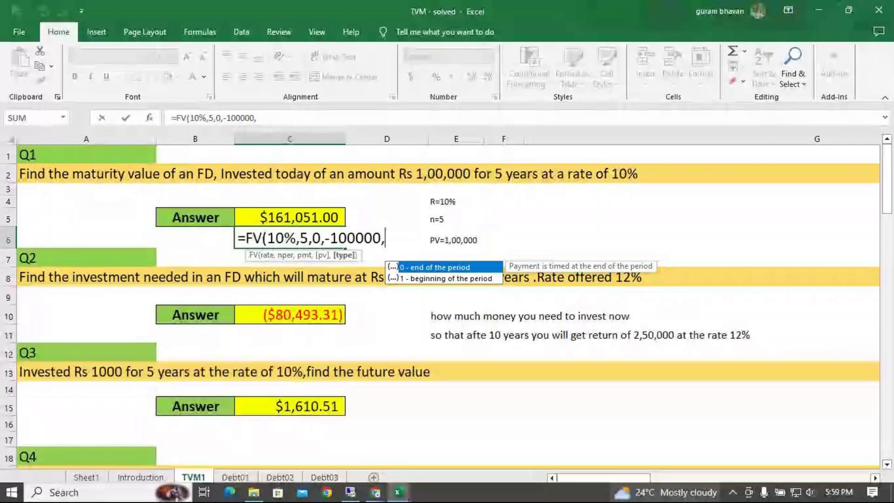
{"action": "type", "text": "0)"}
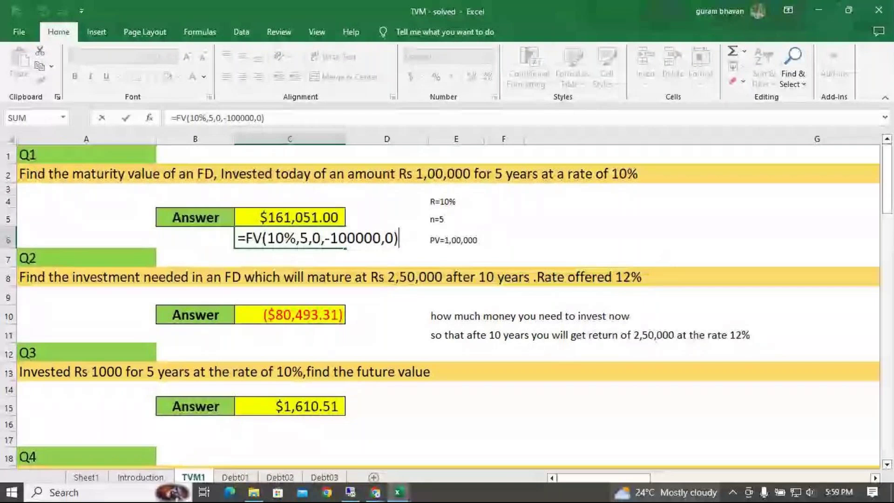
{"action": "key", "text": "Return"}
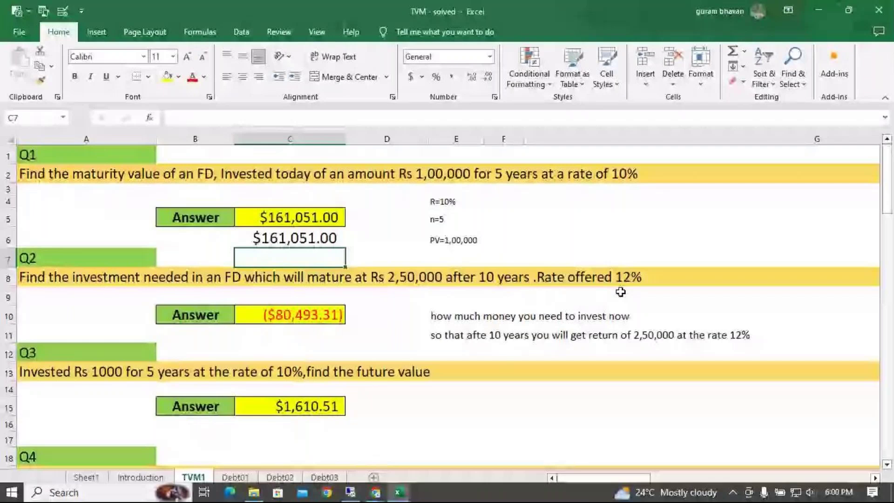
{"action": "key", "text": "Down"}
{"action": "key", "text": "Down"}
{"action": "key", "text": "Down"}
{"action": "key", "text": "F2"}
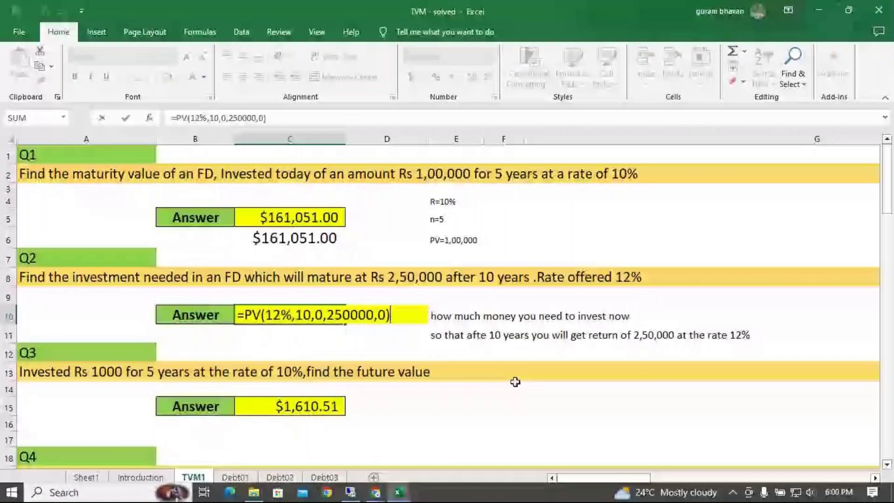
{"action": "left_click", "coordinate": [261, 315]}
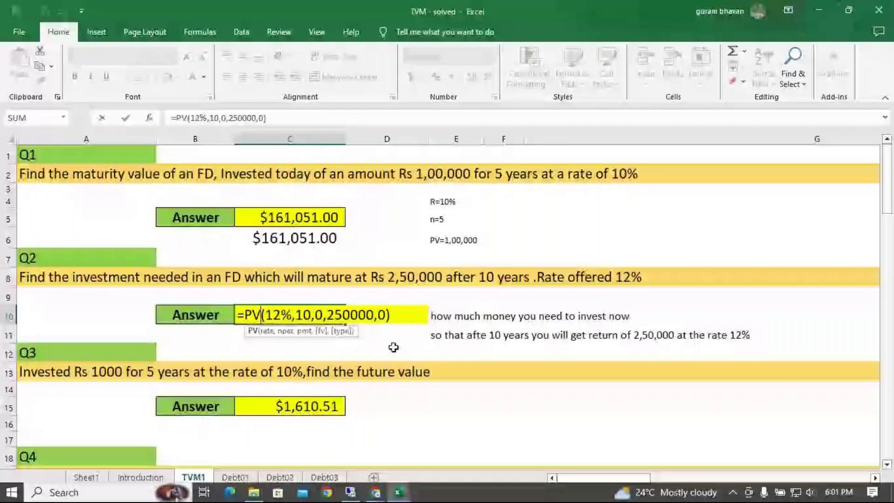
{"action": "key", "text": "Return"}
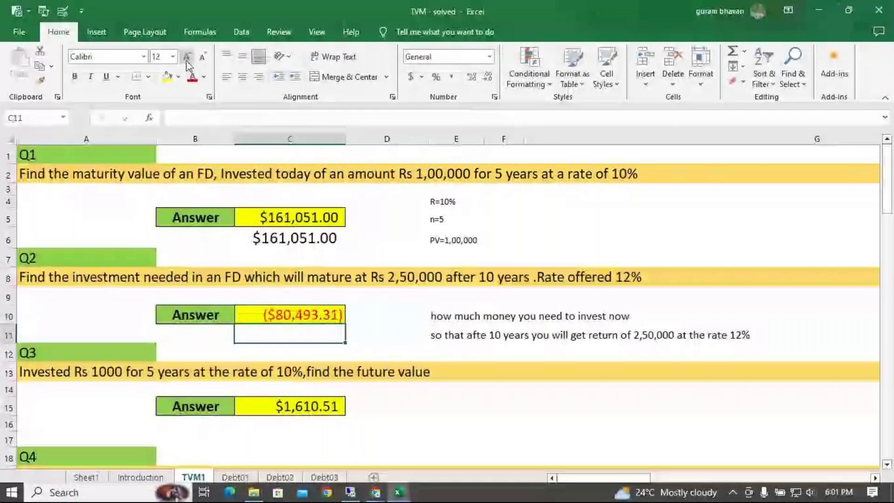
- Enter =PV(12%,10,0,250000,0) in C11, giving ($80,493.31)
{"action": "type", "text": "="}
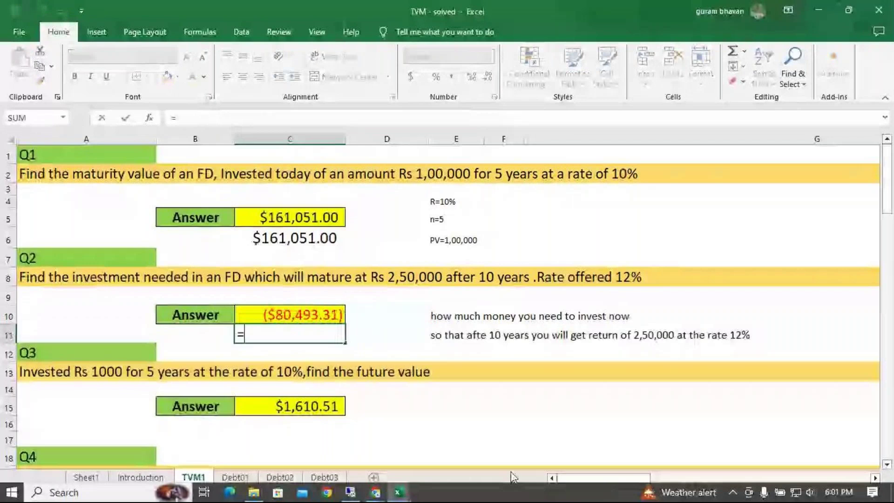
{"action": "type", "text": "PV("}
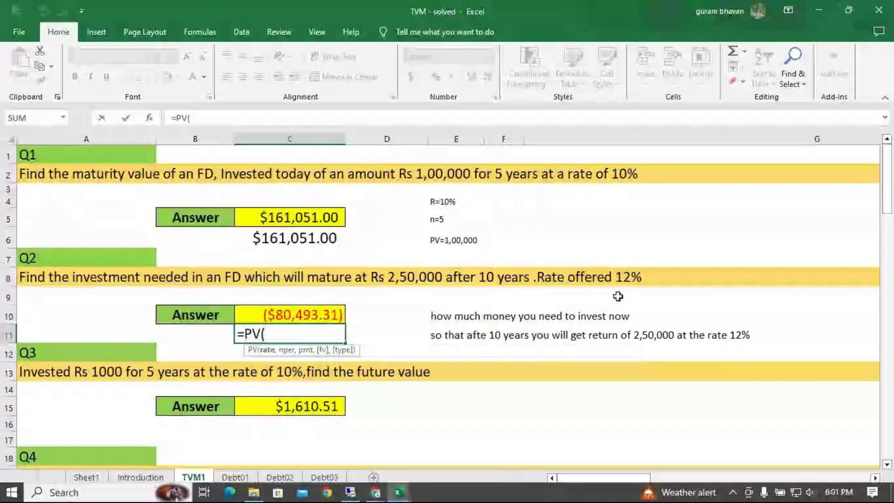
{"action": "type", "text": "12%"}
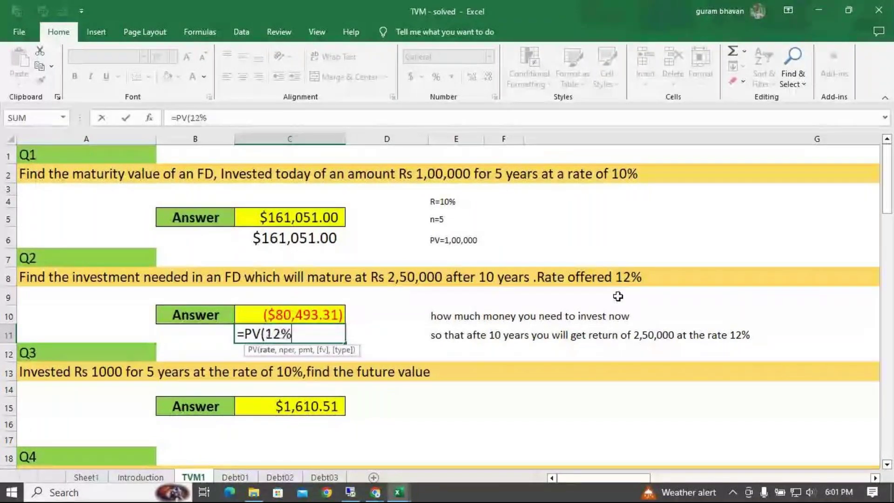
{"action": "type", "text": ",10,"}
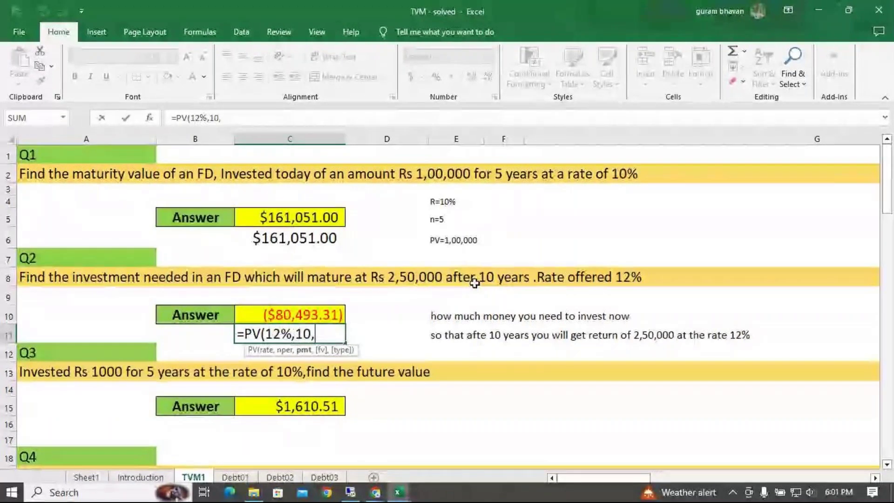
{"action": "type", "text": "0,250"}
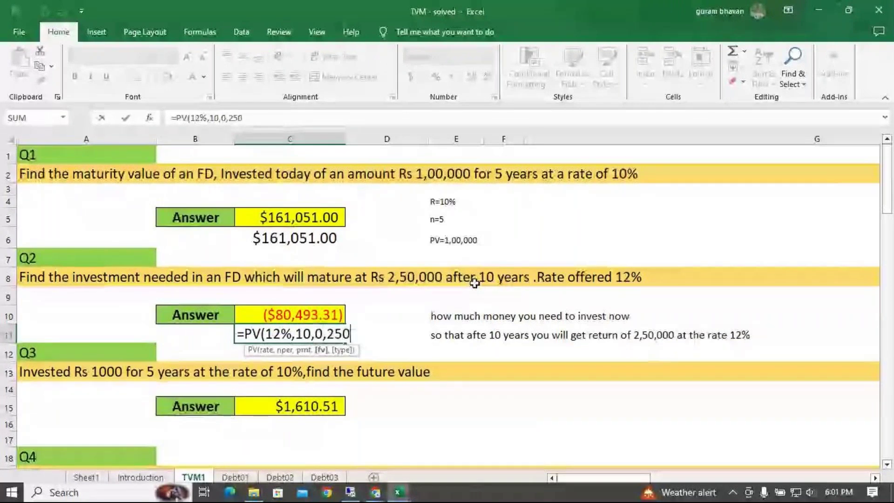
{"action": "type", "text": "000,0"}
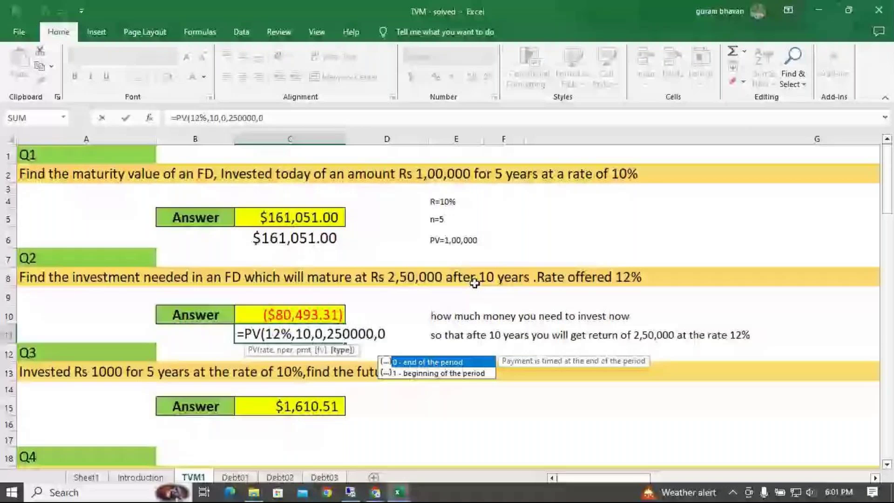
{"action": "key", "text": "Return"}
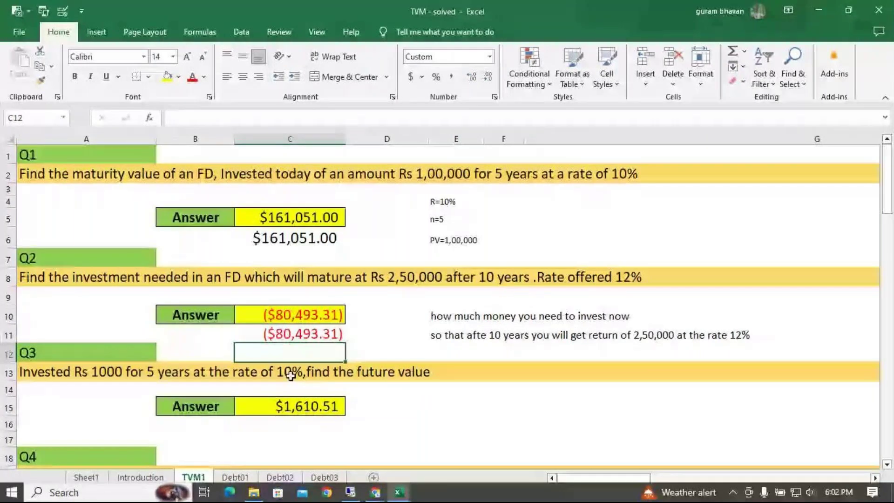
{"action": "left_click", "coordinate": [261, 422]}
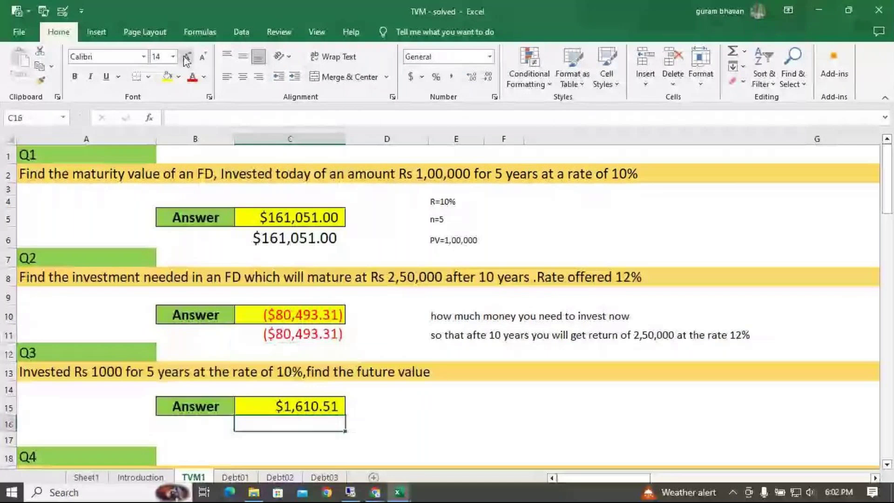
- Enter =FV(10%,5,0,-1000,0) in C16, giving $1,610.51
{"action": "type", "text": "=fv"}
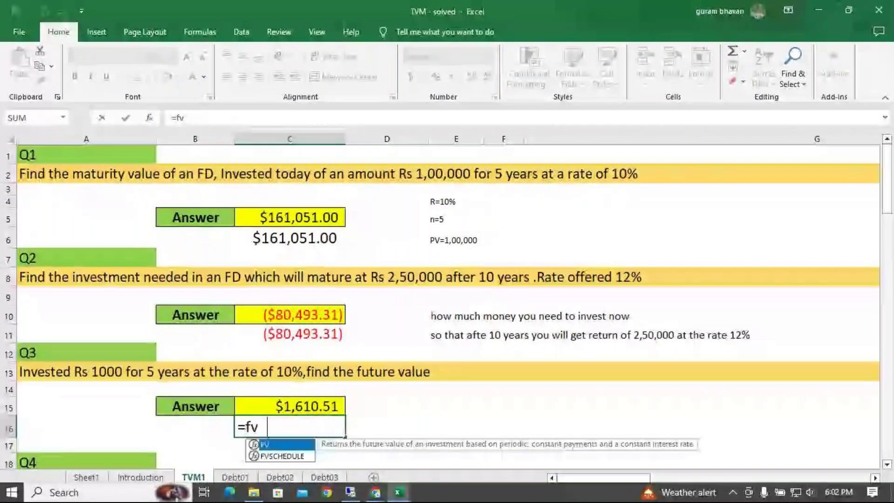
{"action": "key", "text": "Tab"}
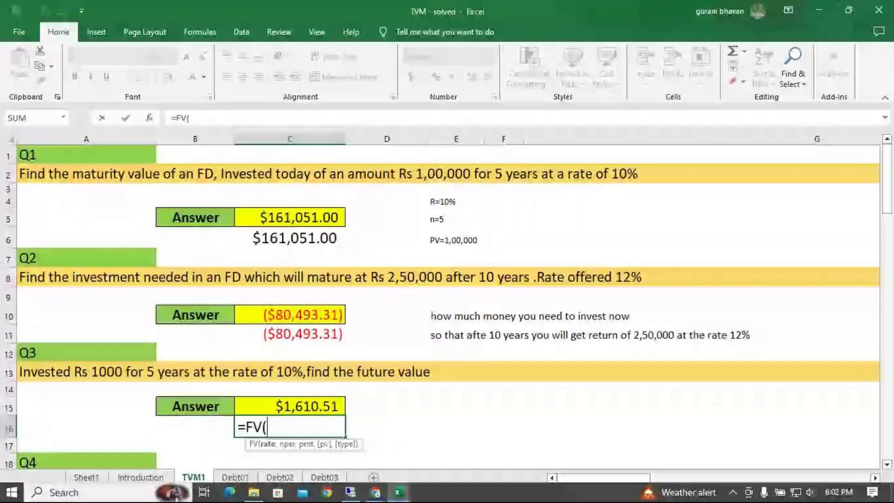
{"action": "type", "text": "10%,"}
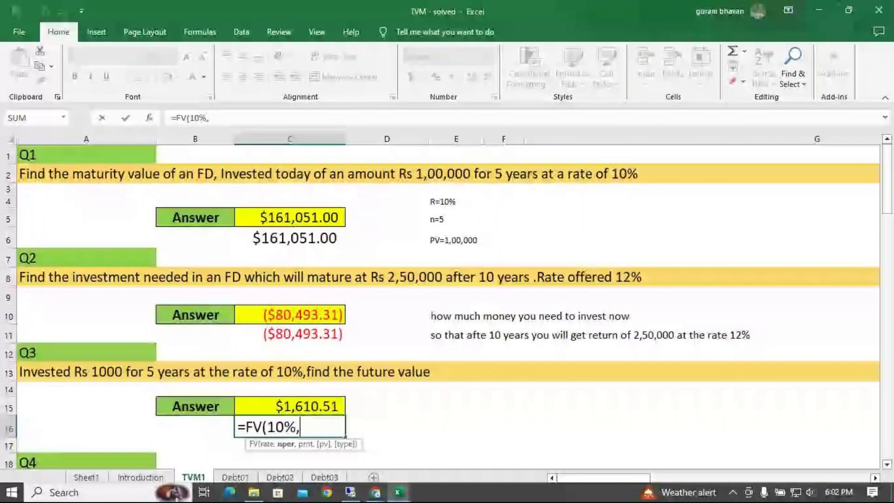
{"action": "type", "text": "5,"}
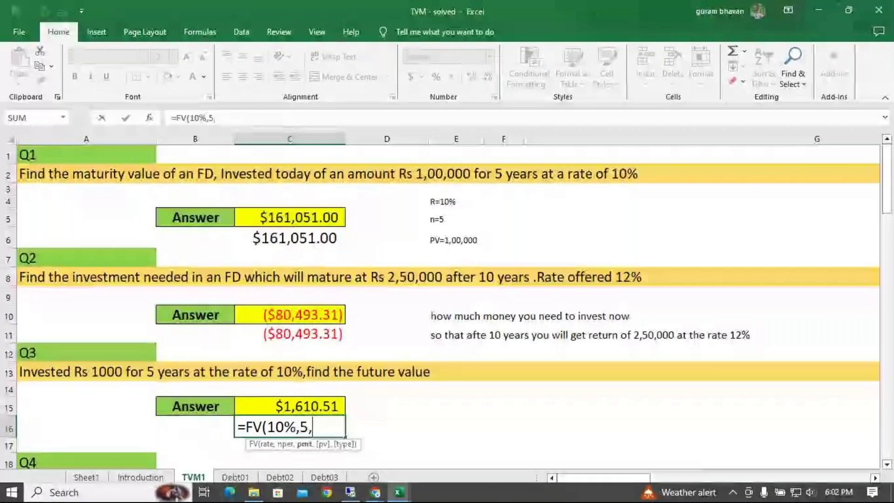
{"action": "type", "text": "0"}
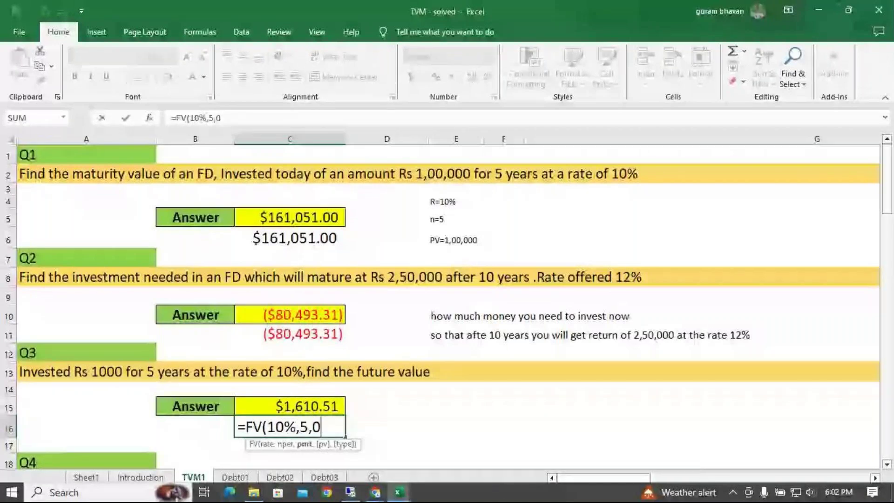
{"action": "type", "text": ","}
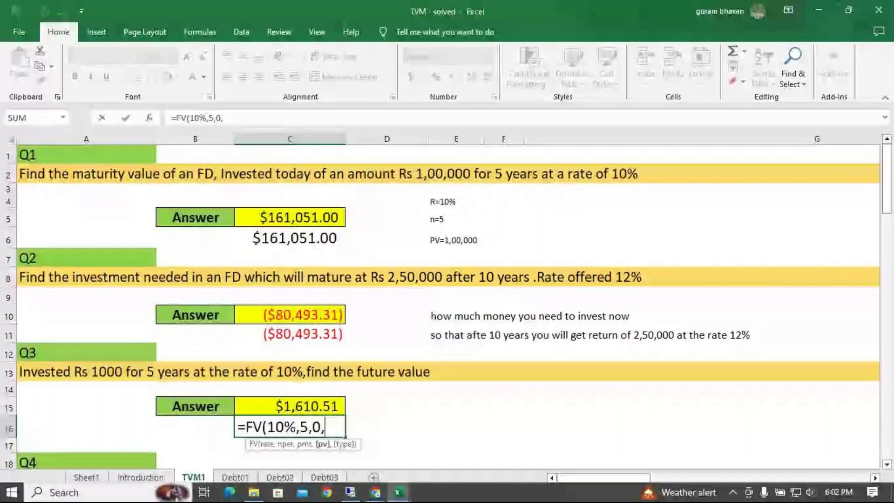
{"action": "type", "text": "-1000,"}
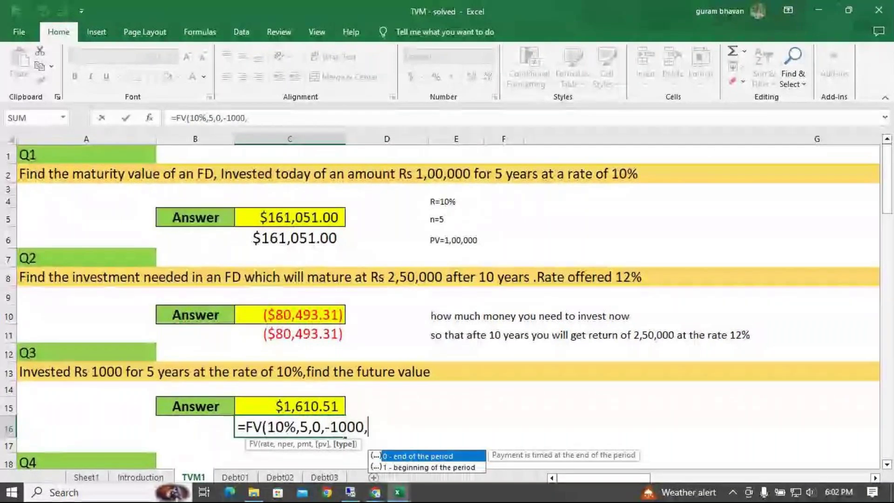
{"action": "type", "text": "0"}
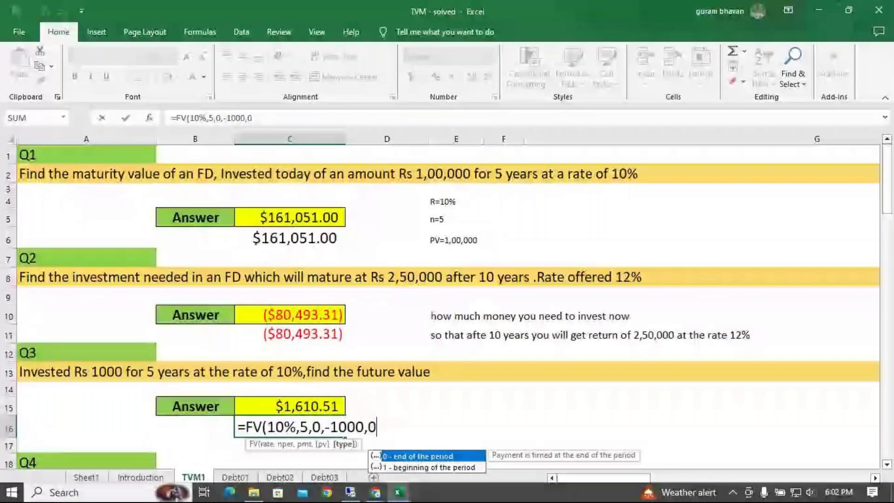
{"action": "type", "text": ")"}
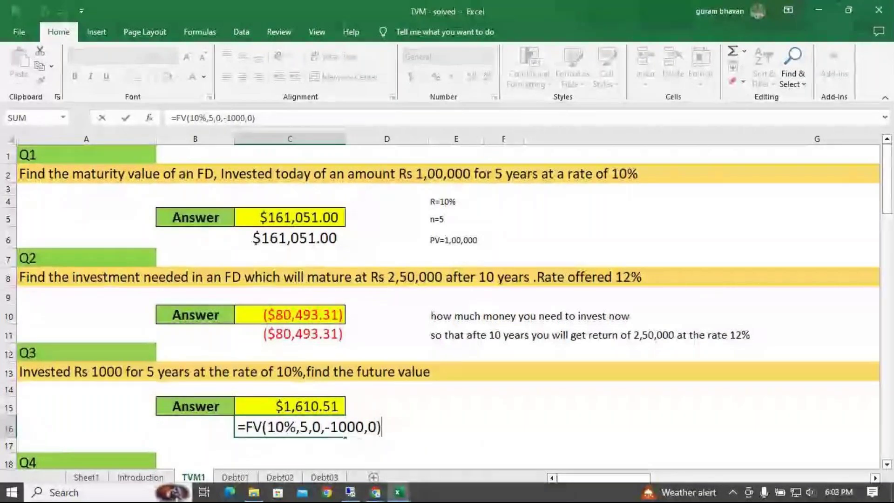
{"action": "key", "text": "Return"}
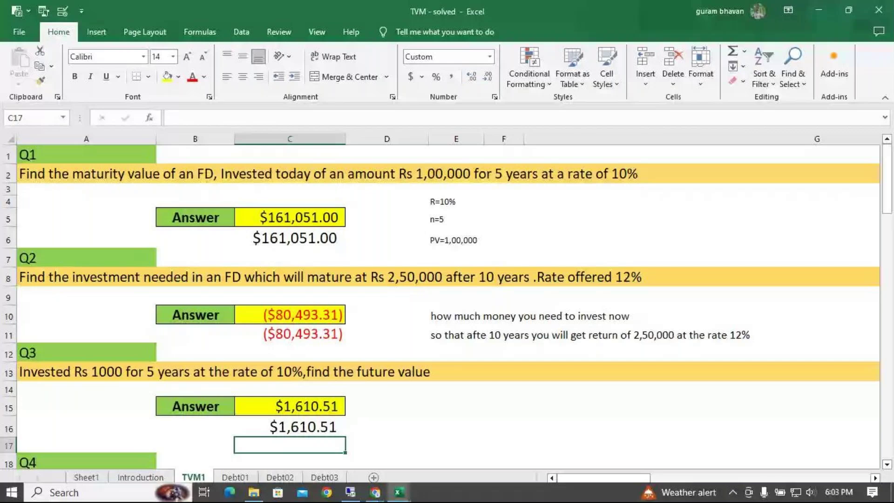
- Re-check the Q1 answer and its C6 helper formula without changing them
{"action": "left_click", "coordinate": [289, 218]}
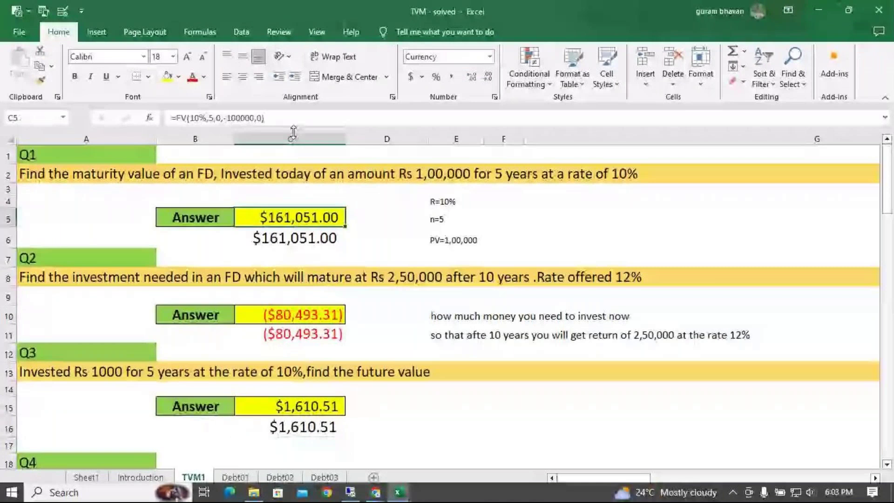
{"action": "key", "text": "Down"}
{"action": "key", "text": "F2"}
{"action": "key", "text": "Return"}
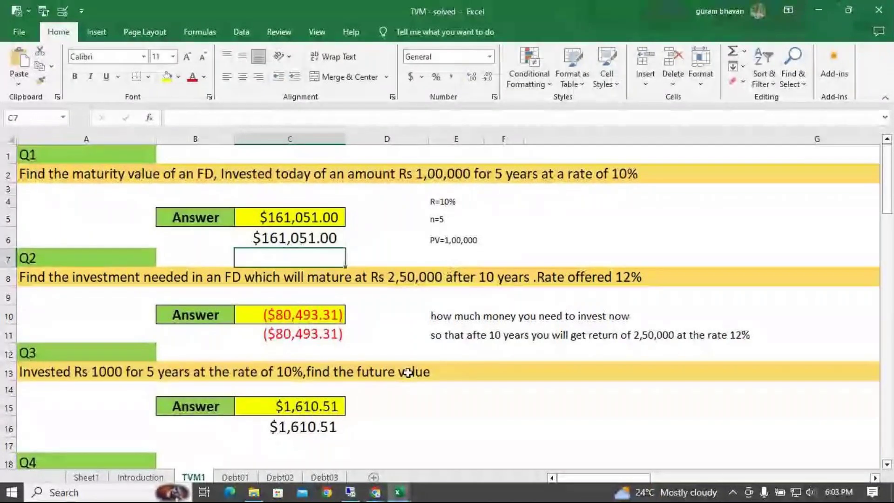
- Re-edit the C6, C11 and C16 helper cells so they show their FV and PV formulas as text
{"action": "key", "text": "Up"}
{"action": "key", "text": "F2"}
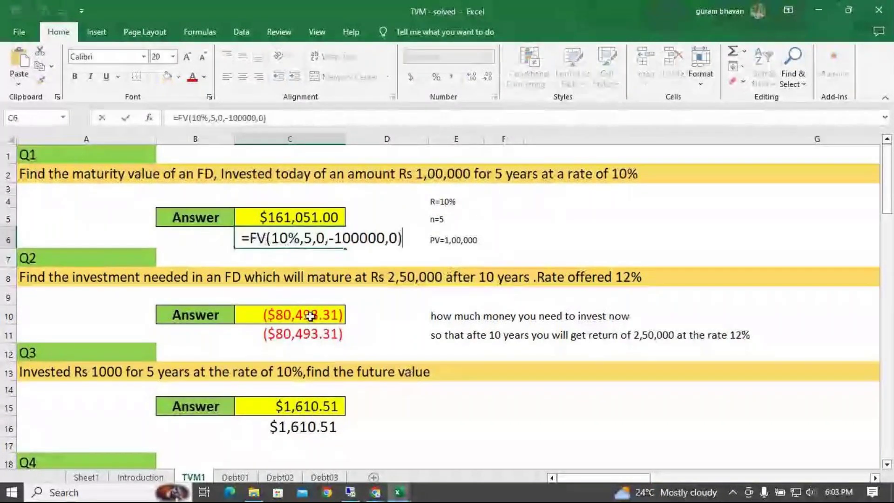
{"action": "key", "text": "Return"}
{"action": "key", "text": "Down"}
{"action": "key", "text": "Down"}
{"action": "key", "text": "Down"}
{"action": "key", "text": "Down"}
{"action": "key", "text": "F2"}
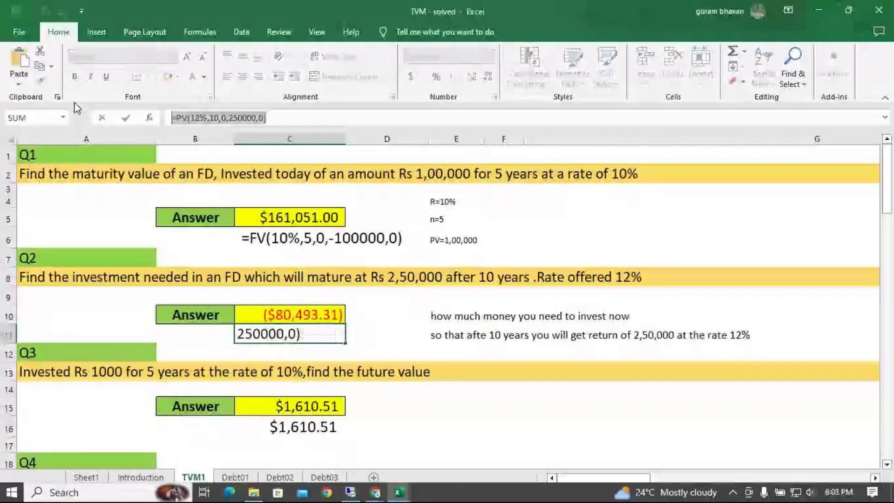
{"action": "key", "text": "Escape"}
{"action": "key", "text": "BackSpace"}
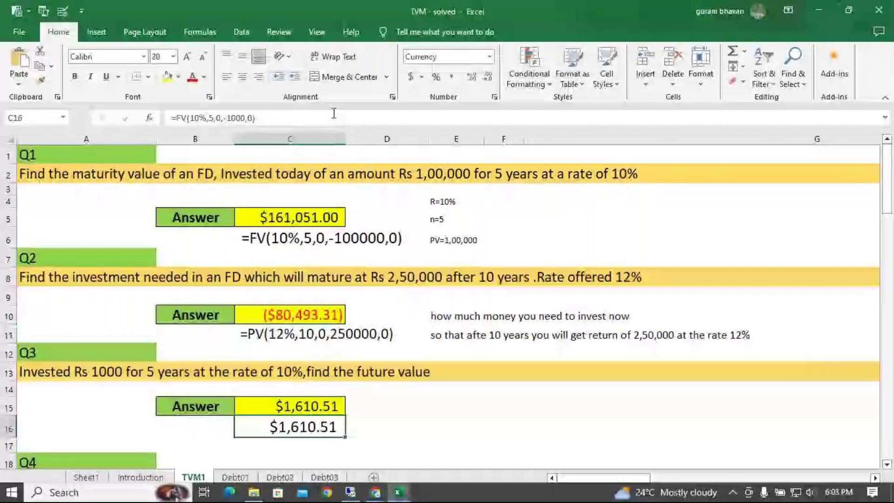
{"action": "key", "text": "F2"}
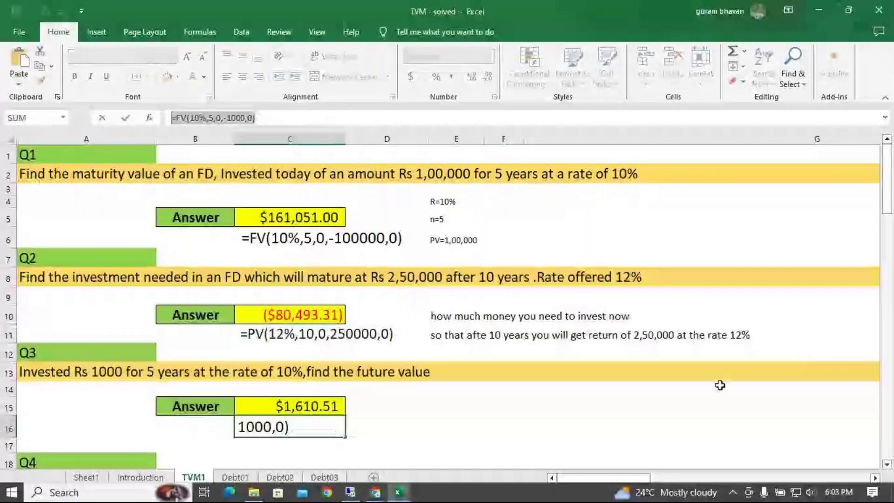
{"action": "key", "text": "Return"}
{"action": "double_click", "coordinate": [285, 427]}
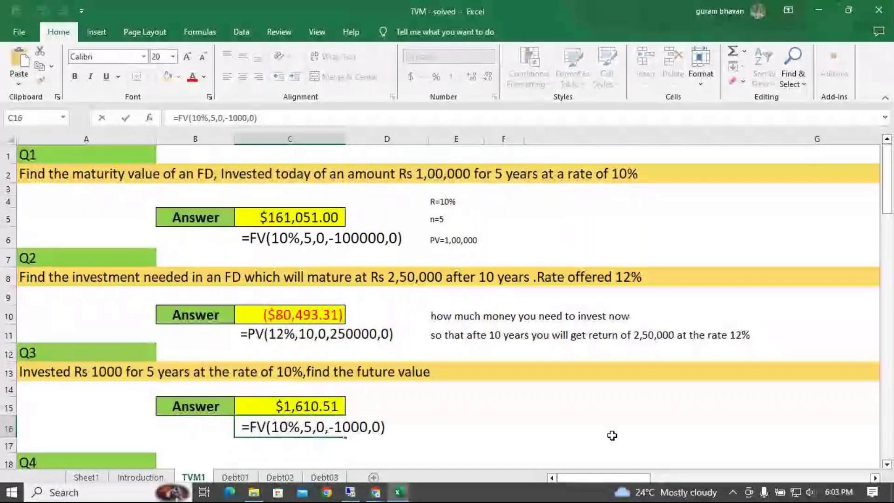
- Review the C6, C11 and C16 formula cells, then bring the GoTo Meeting window forward
{"action": "left_click", "coordinate": [288, 238]}
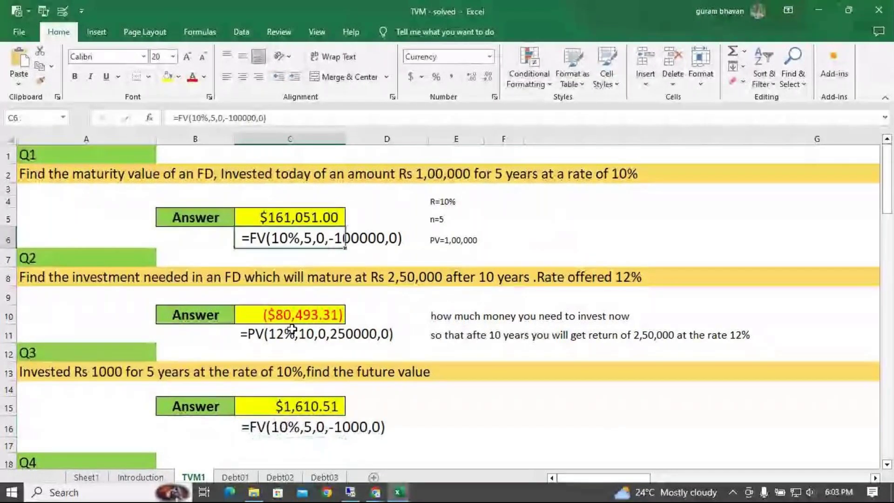
{"action": "left_click", "coordinate": [292, 329]}
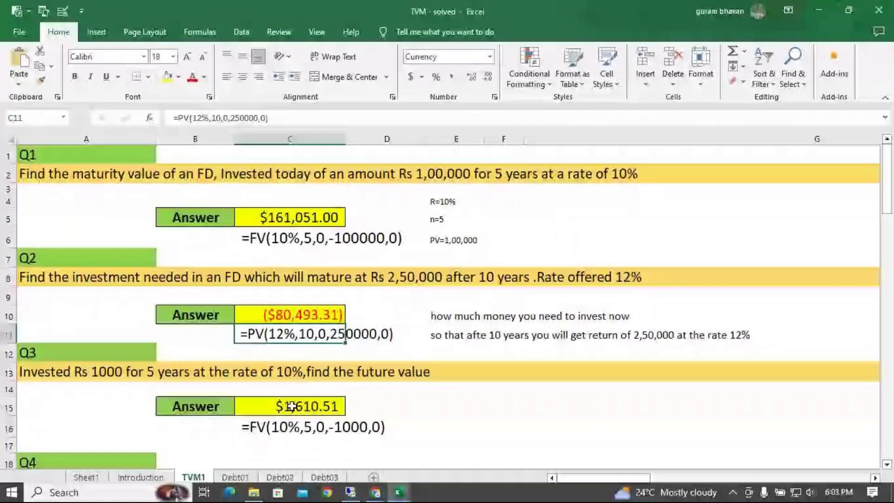
{"action": "left_click", "coordinate": [289, 426]}
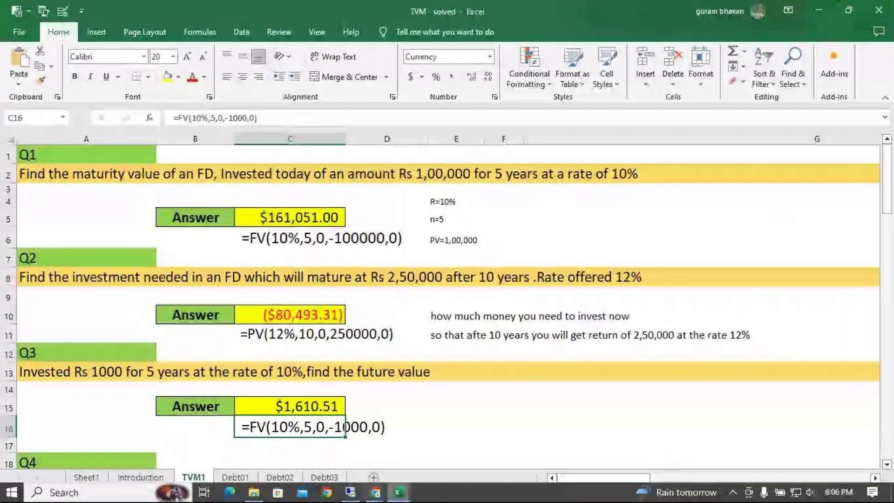
{"action": "mouse_move", "coordinate": [376, 491]}
{"action": "left_click", "coordinate": [388, 476]}
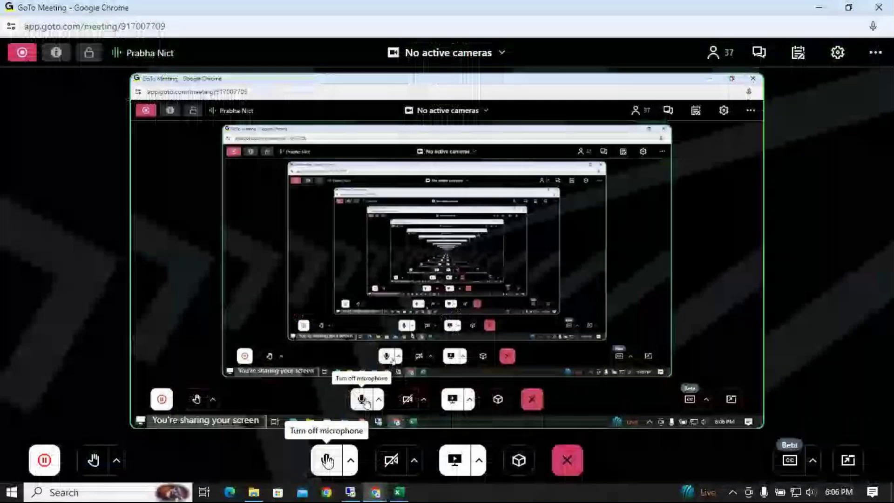
- Turn the meeting microphone on and return to the TVM - solved Excel workbook
{"action": "left_click", "coordinate": [326, 461]}
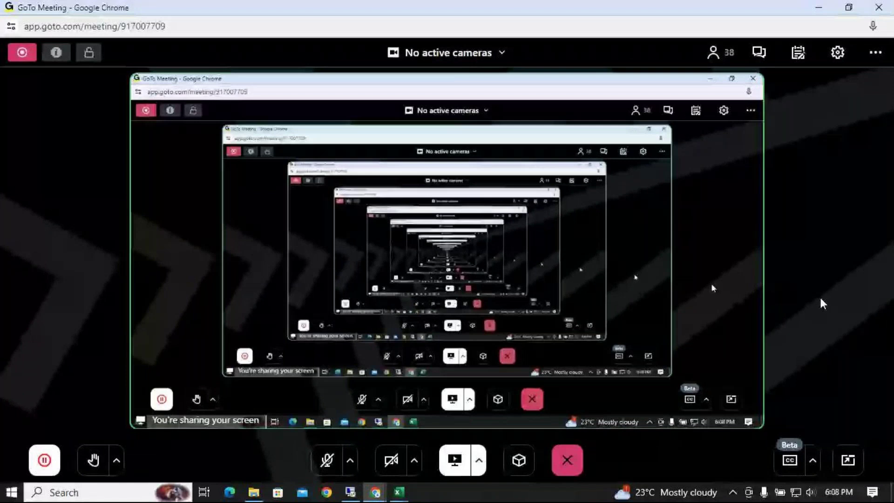
{"action": "left_click", "coordinate": [327, 460]}
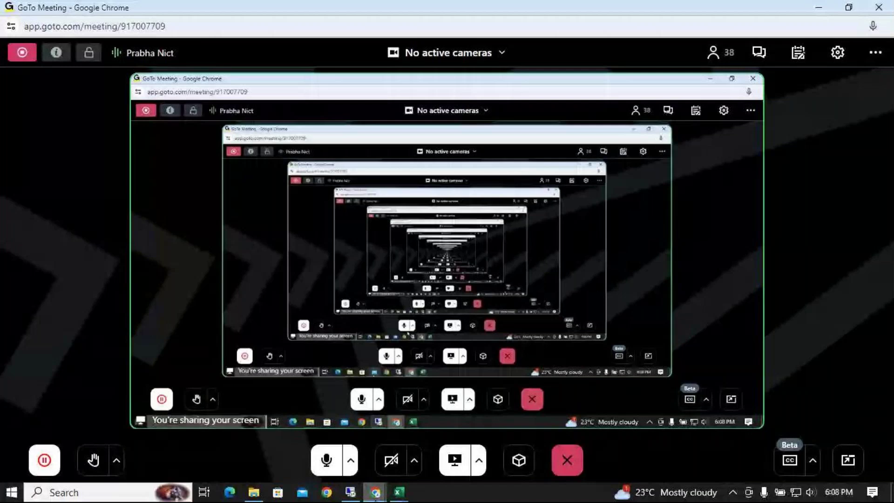
{"action": "left_click", "coordinate": [398, 494]}
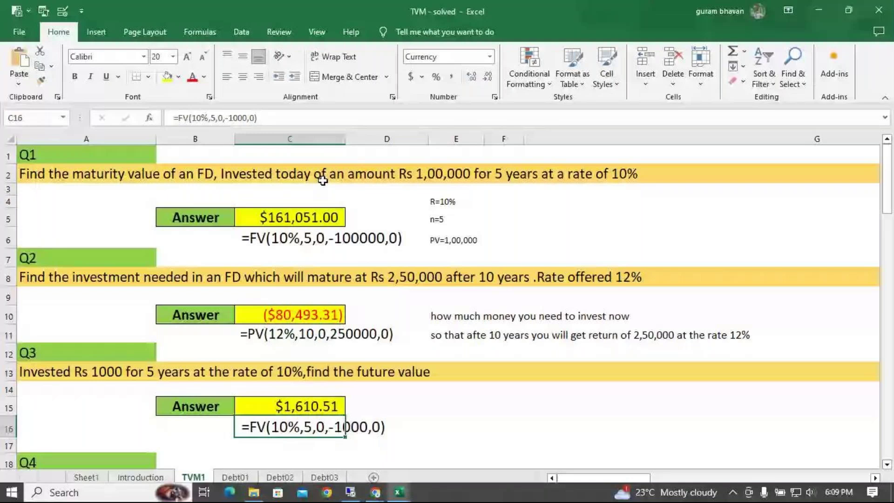
{"action": "double_click", "coordinate": [267, 237]}
{"action": "key", "text": "Escape"}
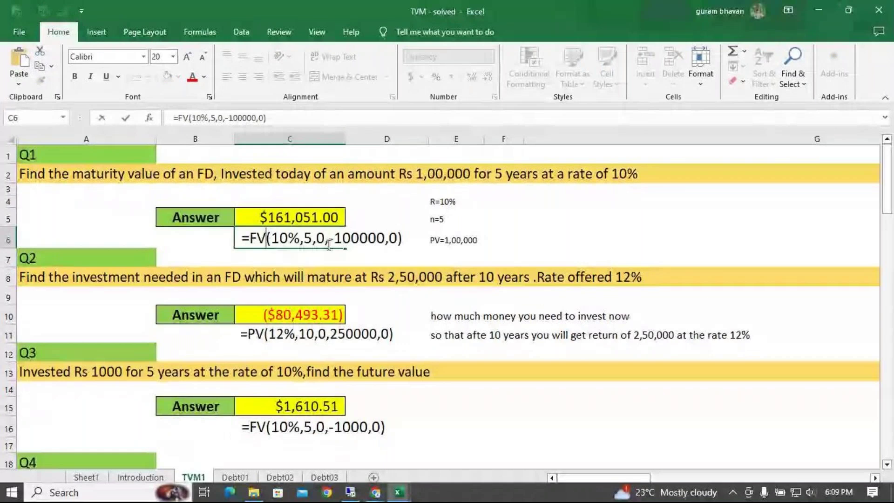
{"action": "left_click", "coordinate": [548, 212]}
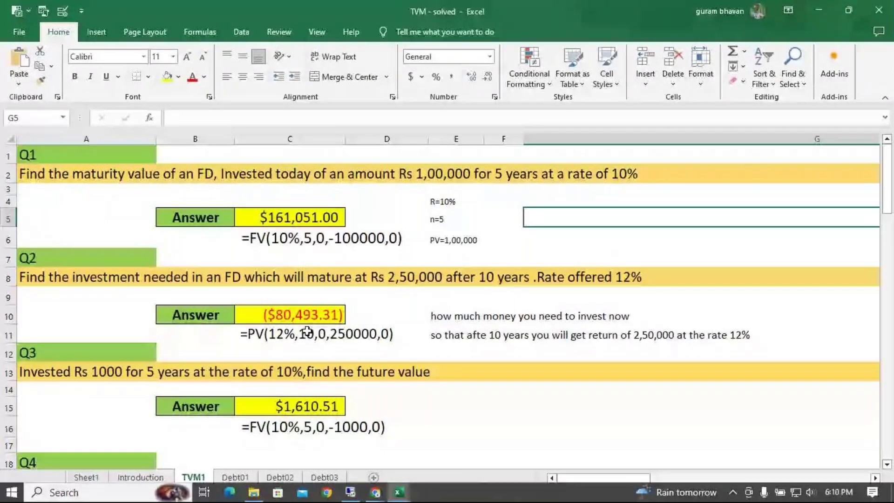
{"action": "scroll", "coordinate": [886, 464], "scroll_direction": "down", "scroll_amount": 5}
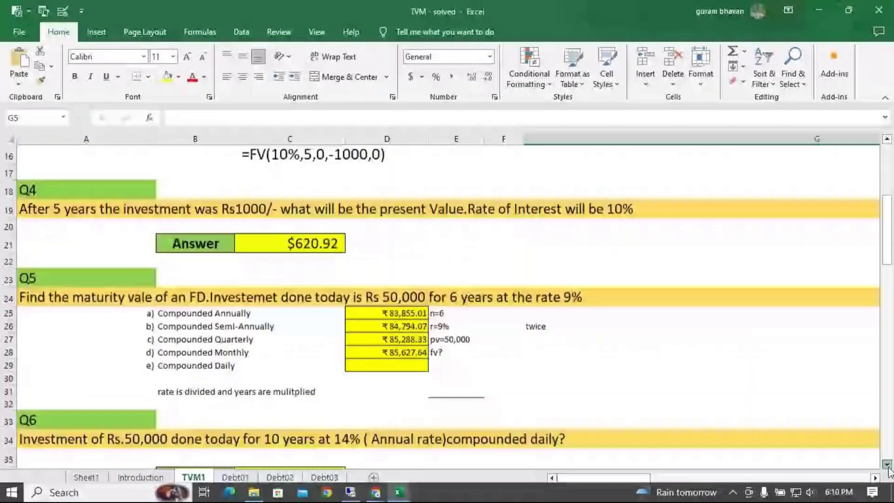
- Scroll down to Q4 and enlarge the font of empty cell C22 to size 20
{"action": "left_click", "coordinate": [886, 464]}
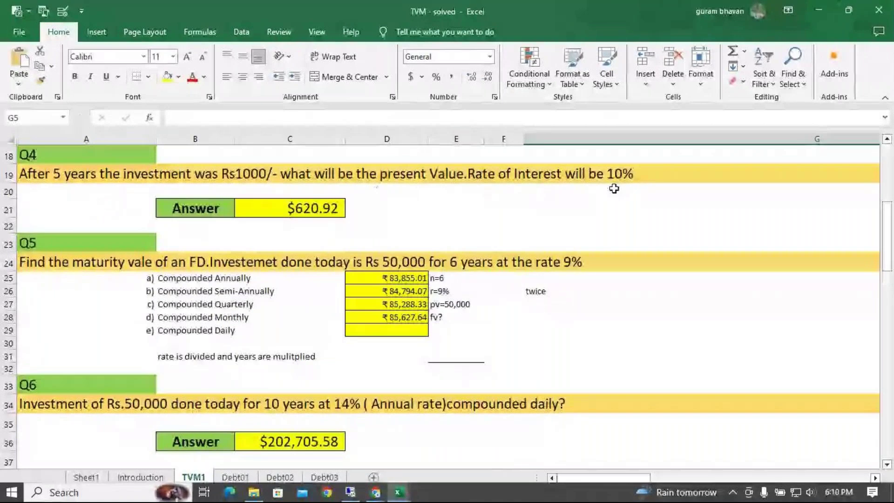
{"action": "left_click", "coordinate": [290, 225]}
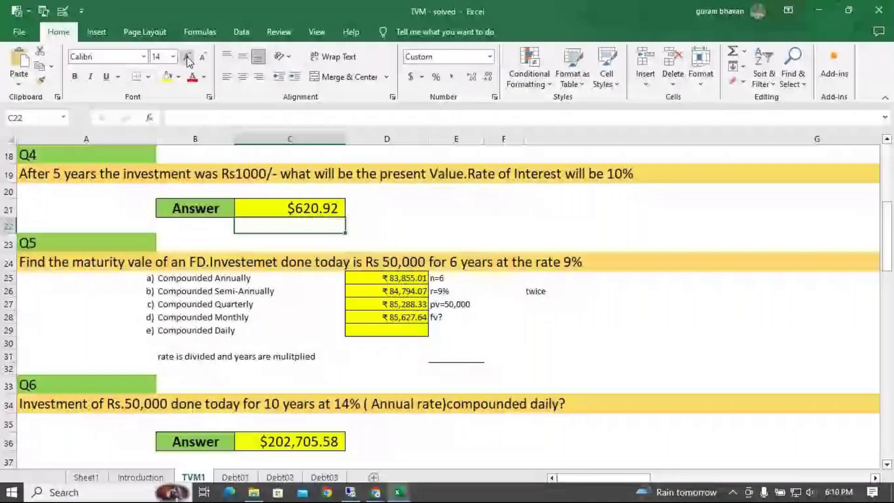
{"action": "left_click", "coordinate": [187, 57]}
{"action": "left_click", "coordinate": [187, 57]}
{"action": "left_click", "coordinate": [187, 57]}
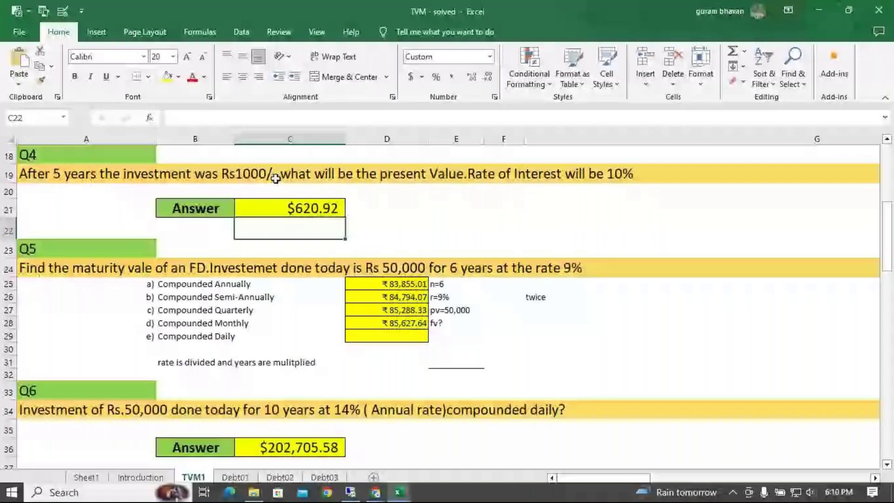
- Enter =PV(10%,5,0,1000,0) in C22, returning ₹ -620.92 to match the Q4 answer
{"action": "type", "text": "=pv"}
{"action": "key", "text": "Tab"}
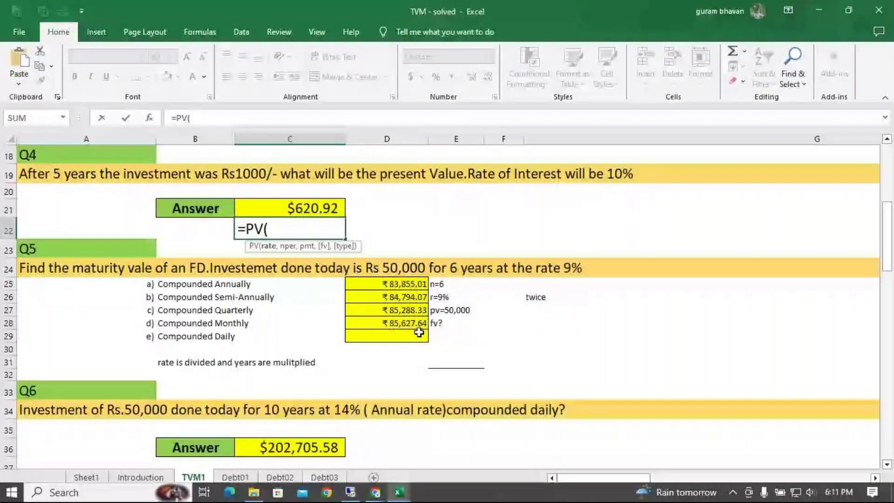
{"action": "type", "text": "105,"}
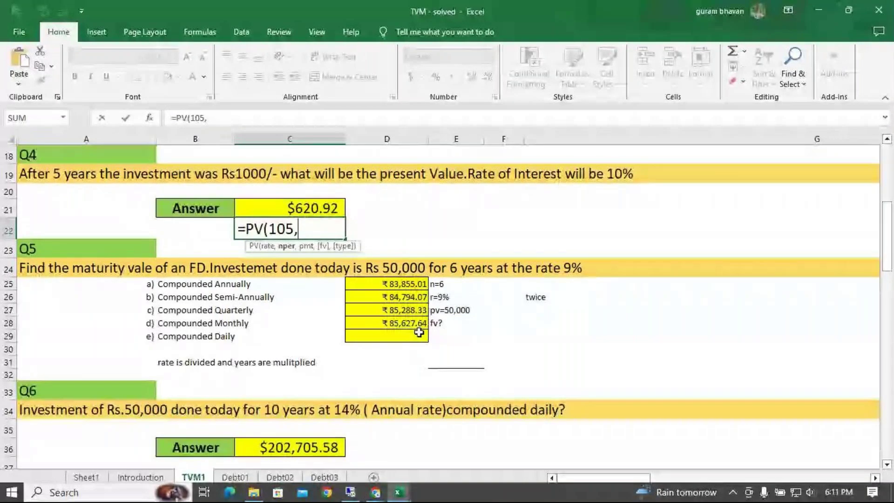
{"action": "type", "text": "5"}
{"action": "key", "text": "BackSpace"}
{"action": "key", "text": "BackSpace"}
{"action": "key", "text": "BackSpace"}
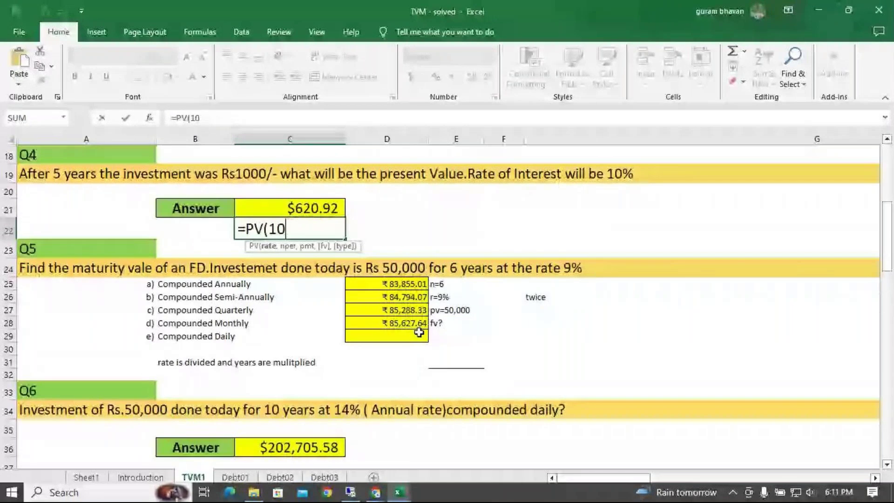
{"action": "type", "text": "%,5,"}
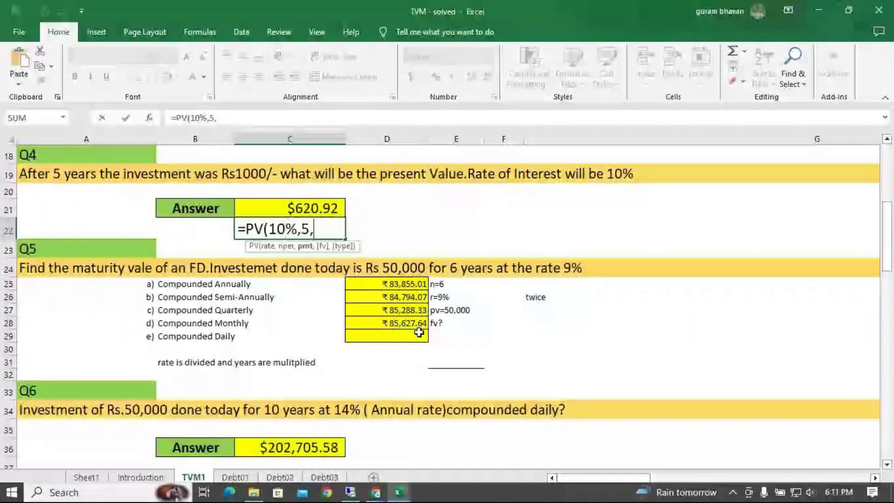
{"action": "type", "text": "0,"}
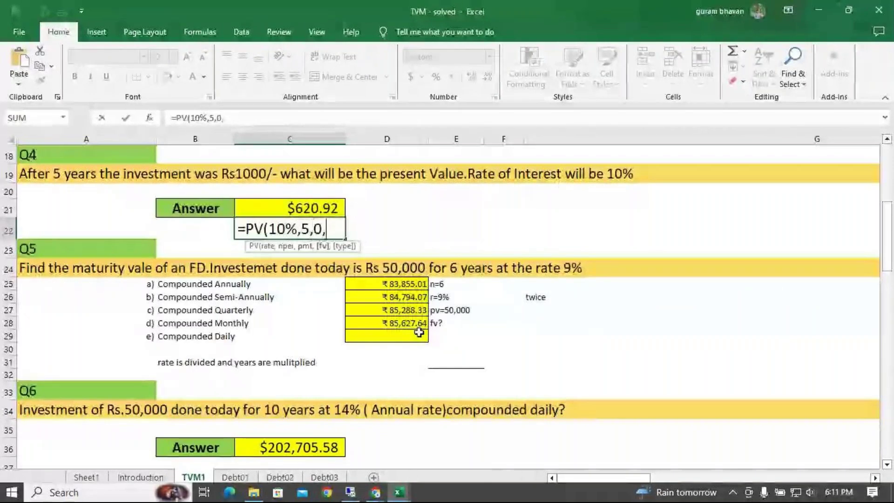
{"action": "type", "text": "1000,"}
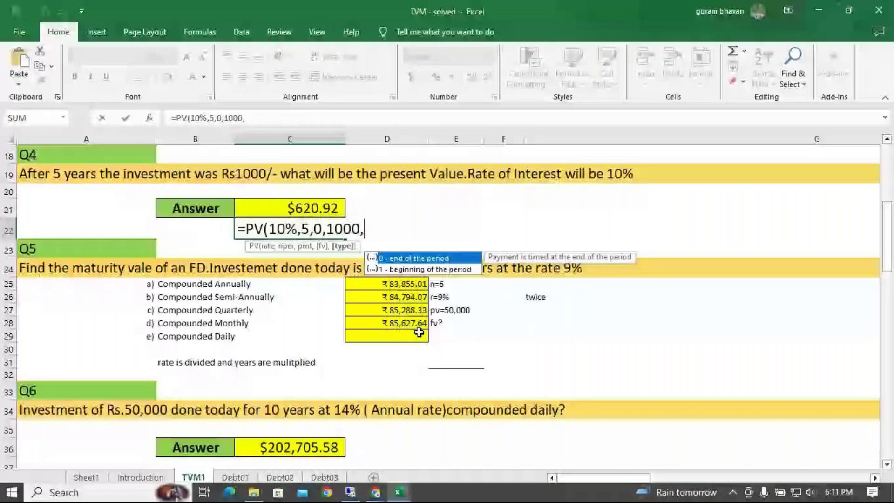
{"action": "type", "text": "0)"}
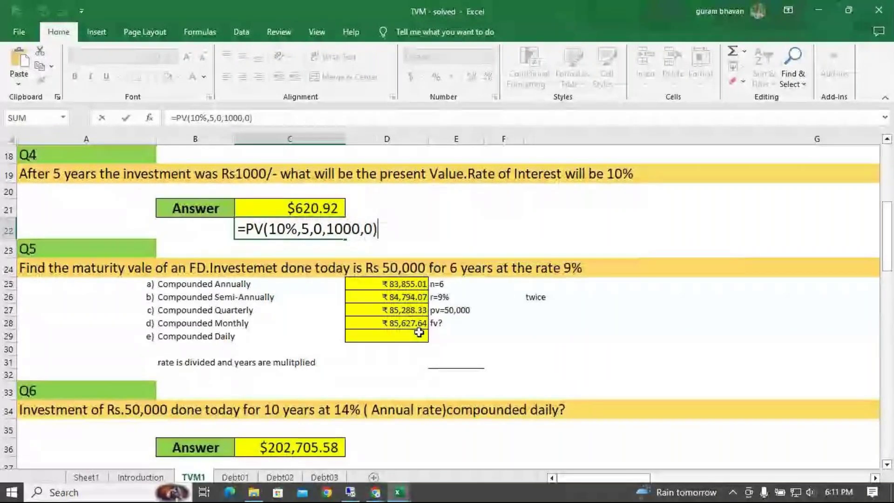
{"action": "key", "text": "Return"}
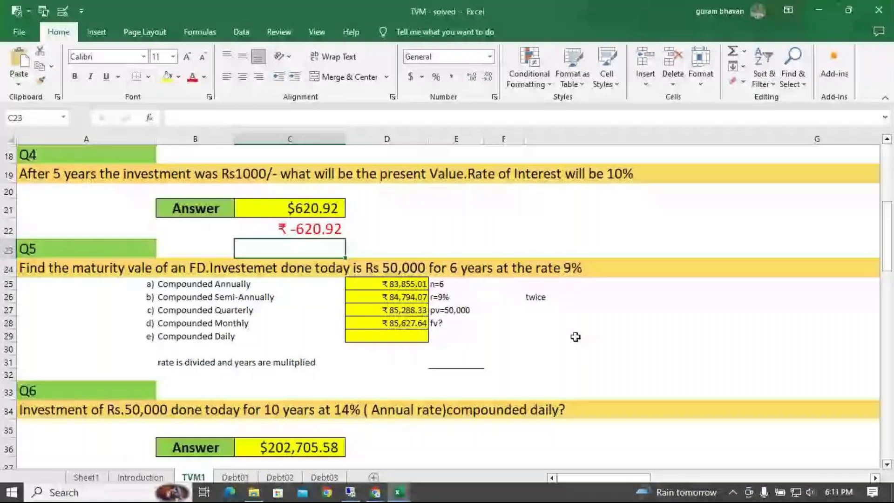
{"action": "left_click", "coordinate": [558, 298]}
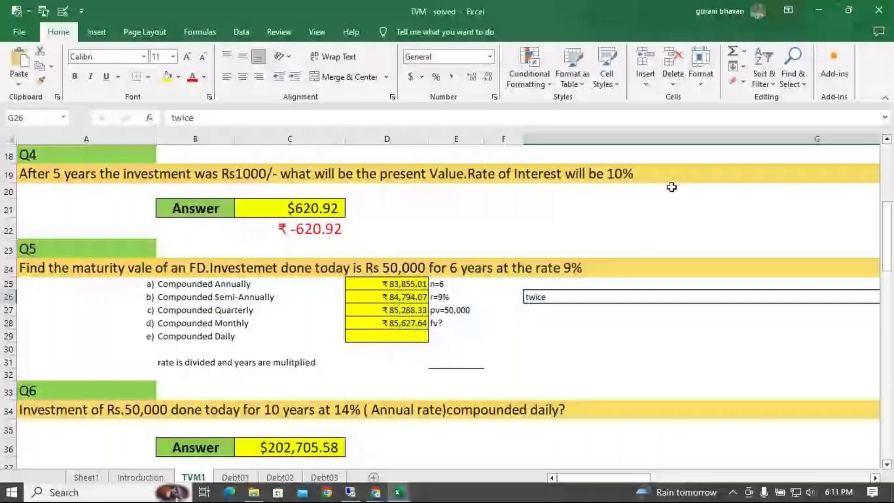
{"action": "left_click", "coordinate": [588, 499]}
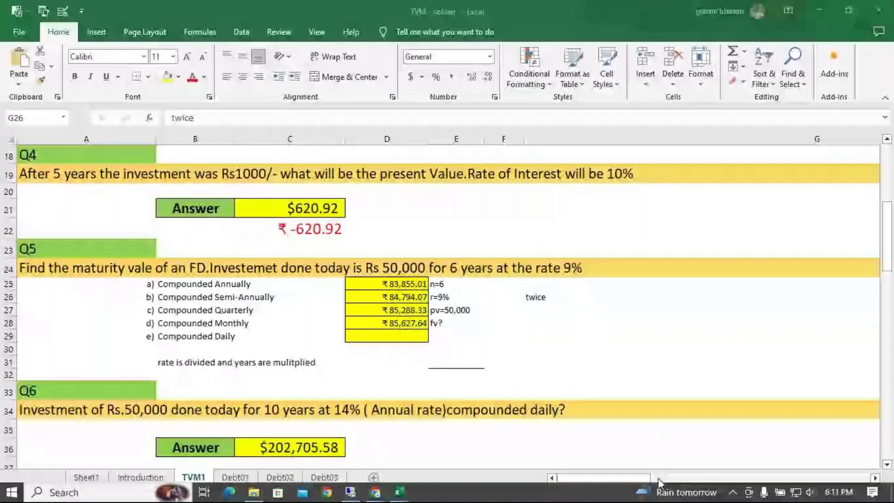
{"action": "left_click", "coordinate": [657, 478]}
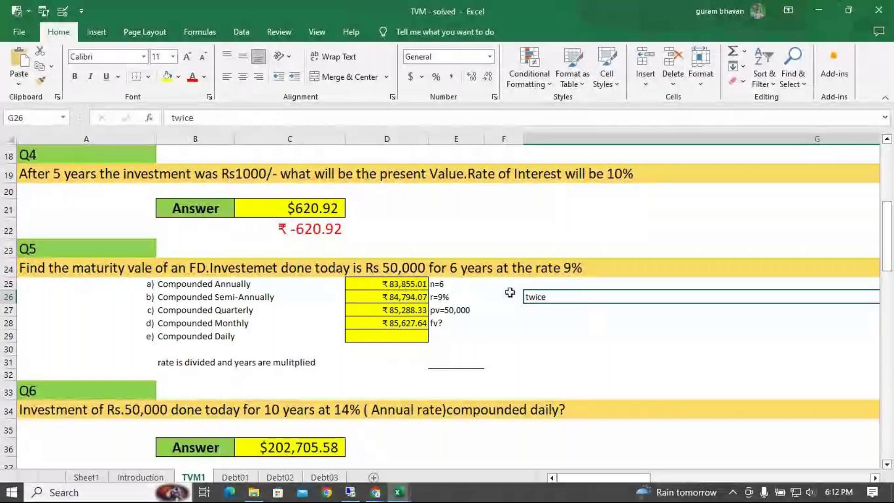
{"action": "right_click", "coordinate": [548, 493]}
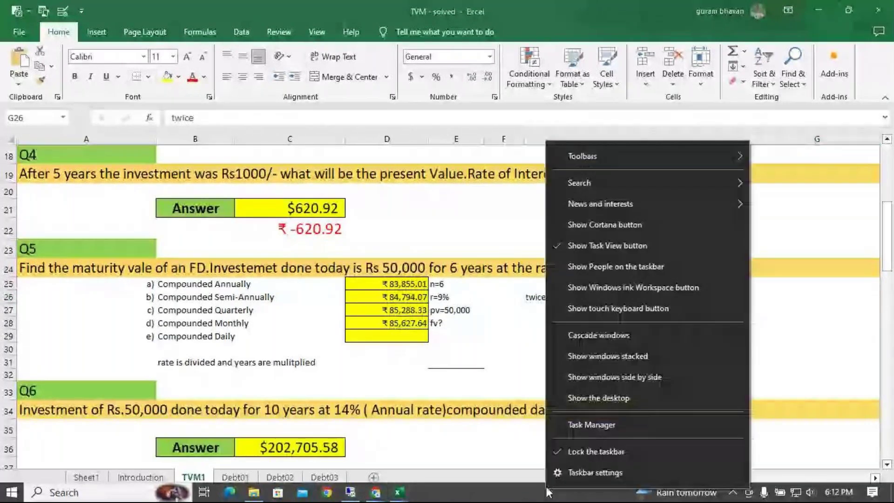
{"action": "left_click", "coordinate": [571, 451]}
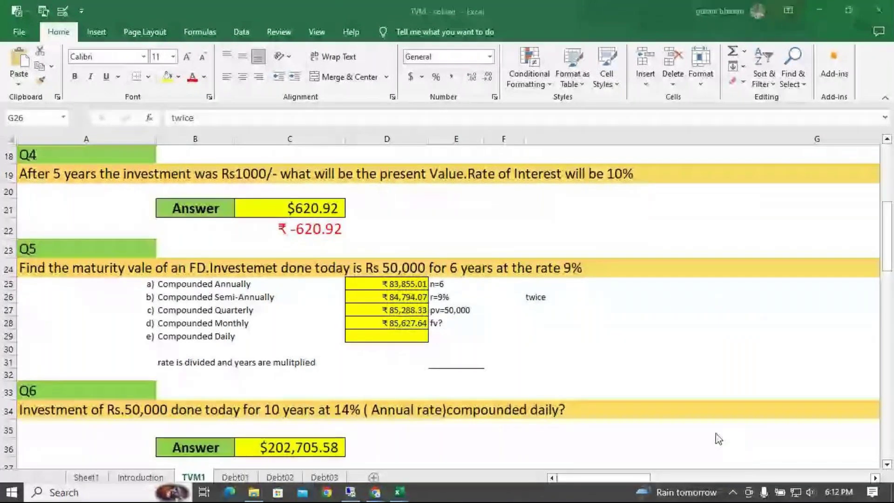
{"action": "left_click", "coordinate": [640, 375]}
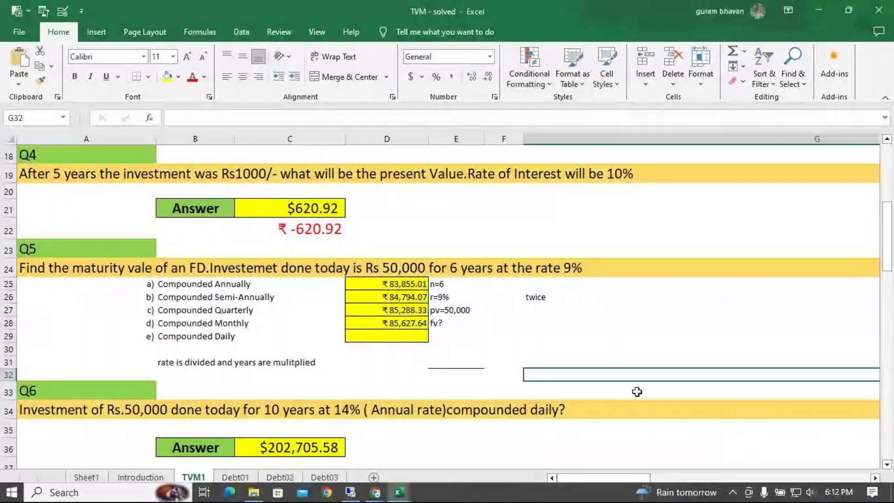
{"action": "right_click", "coordinate": [540, 492]}
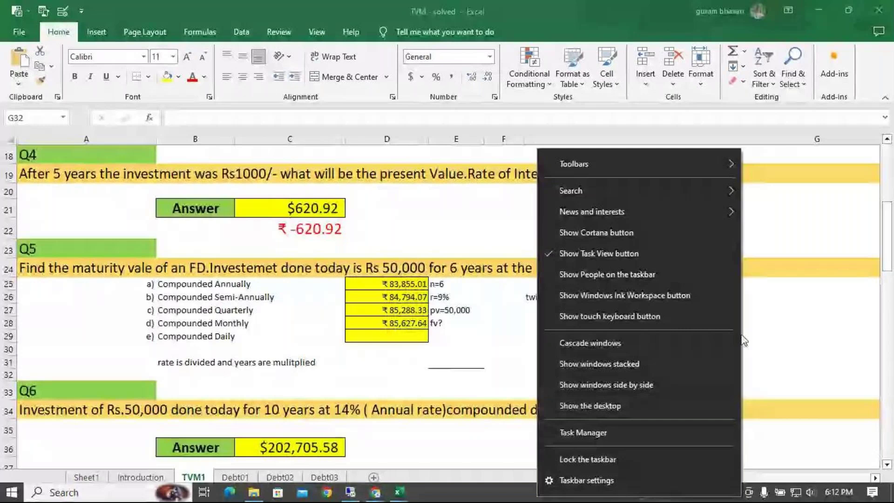
{"action": "left_click", "coordinate": [626, 432]}
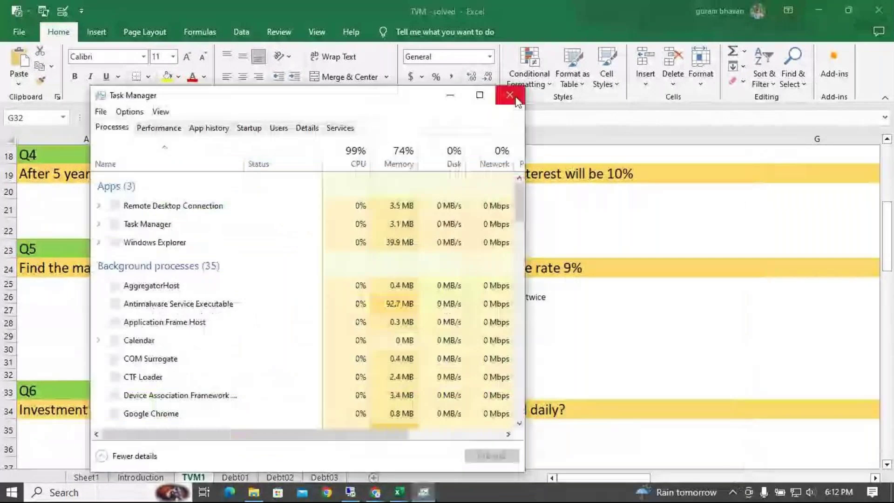
{"action": "left_click", "coordinate": [510, 95]}
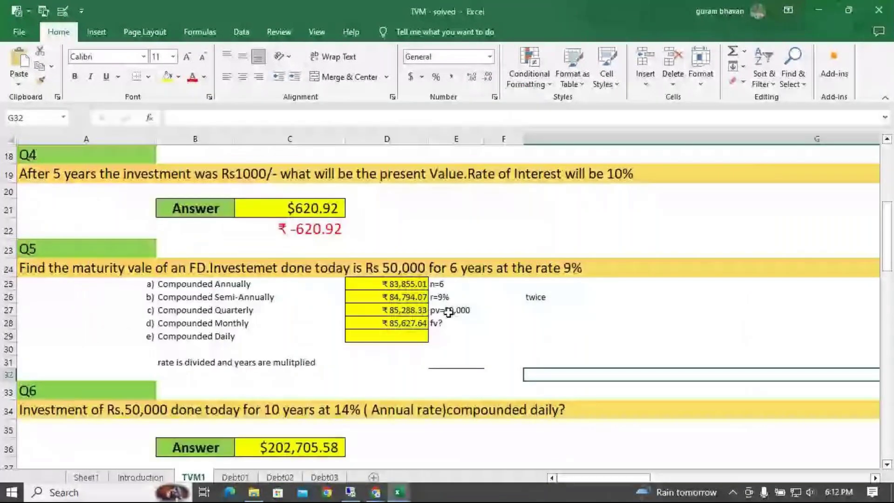
{"action": "left_click_drag", "start_coordinate": [387, 283], "coordinate": [386, 323]}
{"action": "left_click", "coordinate": [549, 299]}
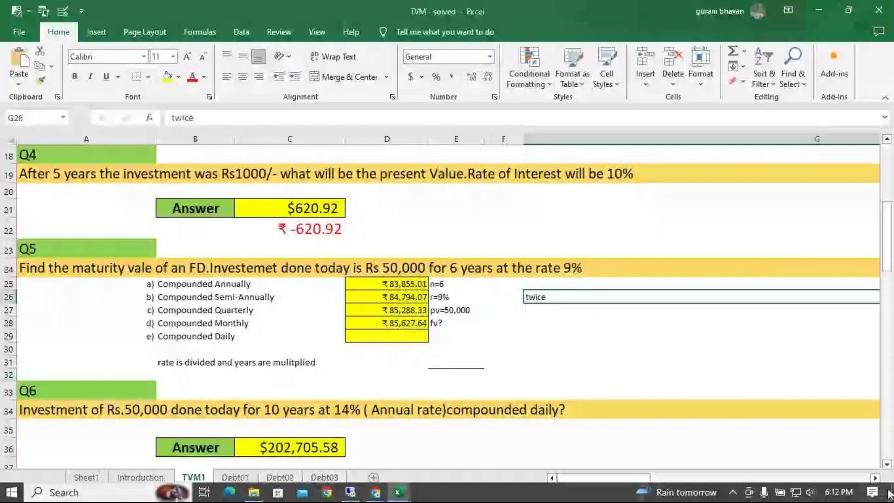
{"action": "scroll", "coordinate": [587, 162], "scroll_direction": "right", "scroll_amount": 5}
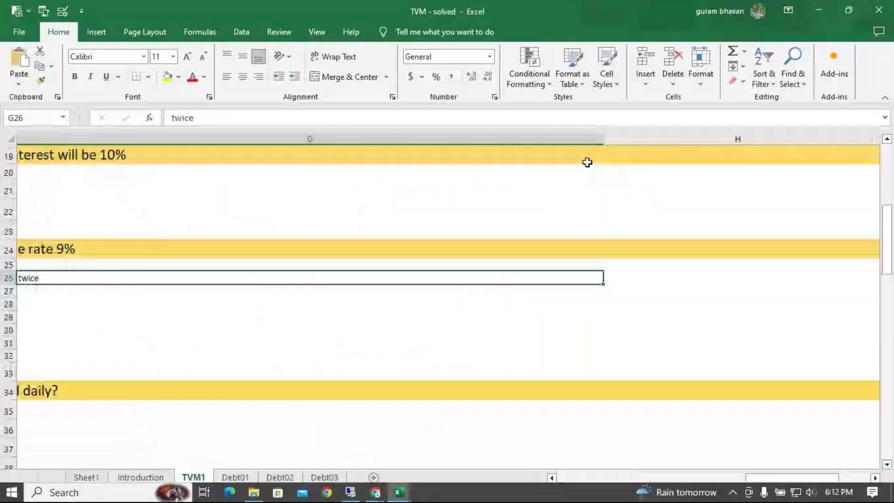
{"action": "left_click", "coordinate": [131, 172]}
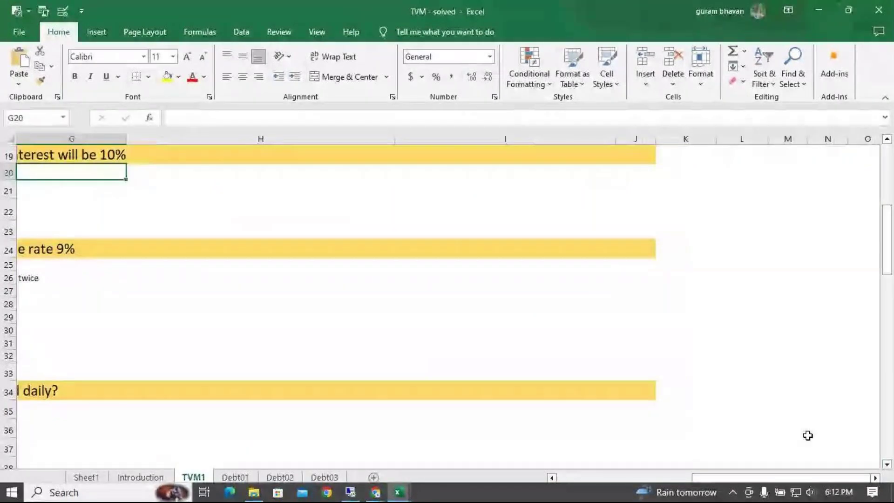
{"action": "left_click_drag", "start_coordinate": [791, 478], "coordinate": [656, 479]}
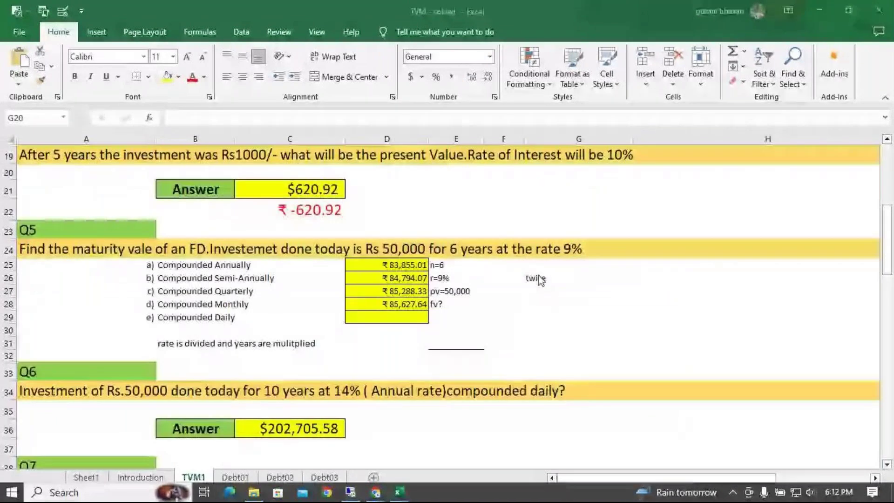
{"action": "left_click", "coordinate": [539, 279]}
{"action": "left_click_drag", "start_coordinate": [562, 267], "coordinate": [573, 294]}
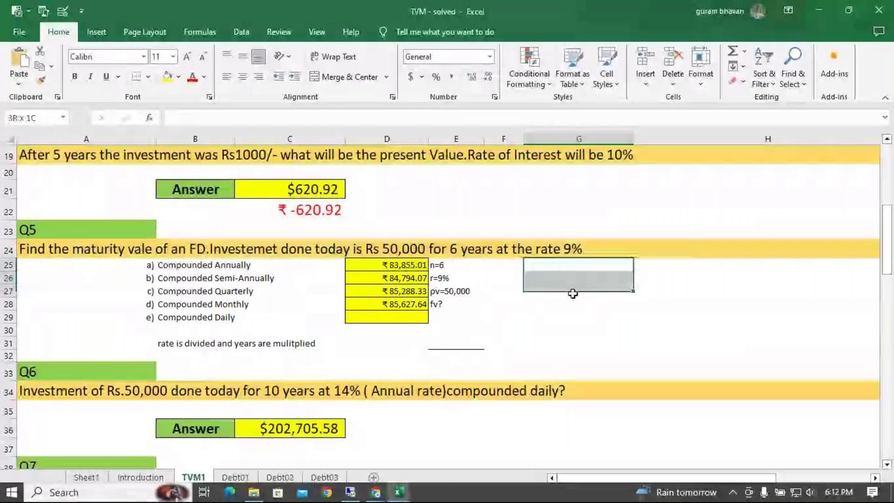
- Raise the G25:G27 font to size 20, check D25, and start an FV formula in G25
{"action": "left_click", "coordinate": [187, 57]}
{"action": "left_click", "coordinate": [187, 56]}
{"action": "left_click", "coordinate": [187, 57]}
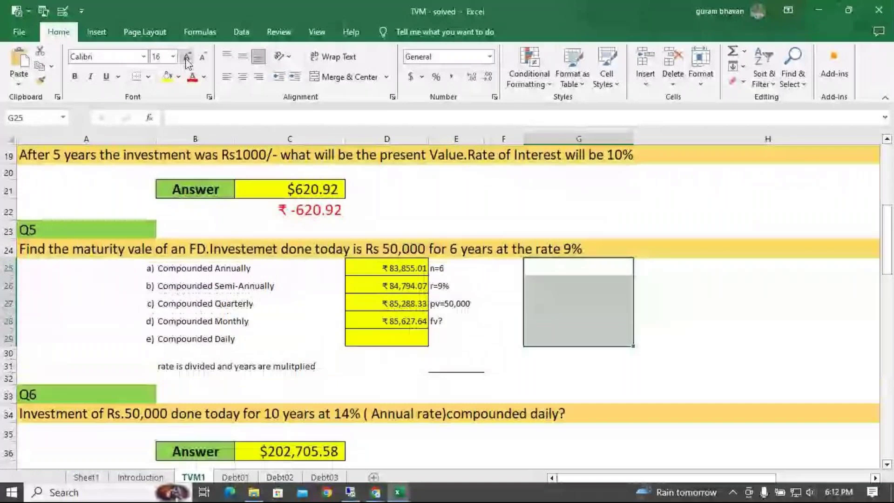
{"action": "left_click", "coordinate": [187, 57]}
{"action": "left_click", "coordinate": [187, 57]}
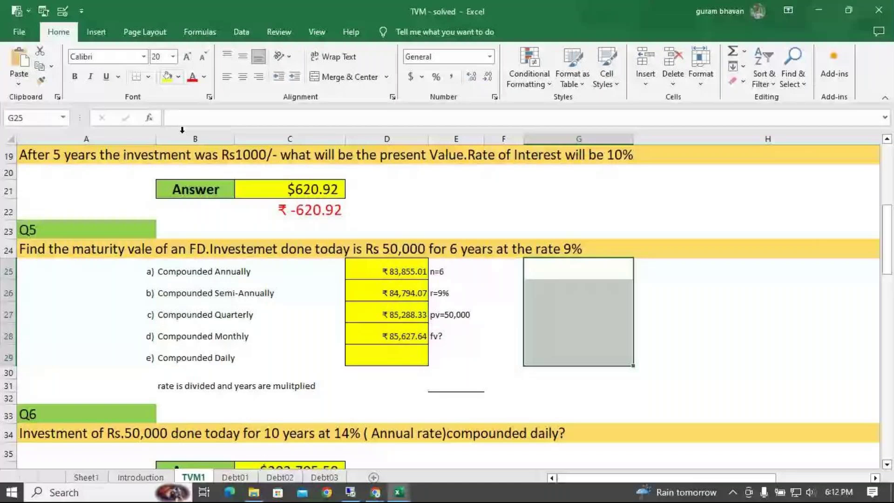
{"action": "key", "text": "Left"}
{"action": "key", "text": "Left"}
{"action": "key", "text": "Left"}
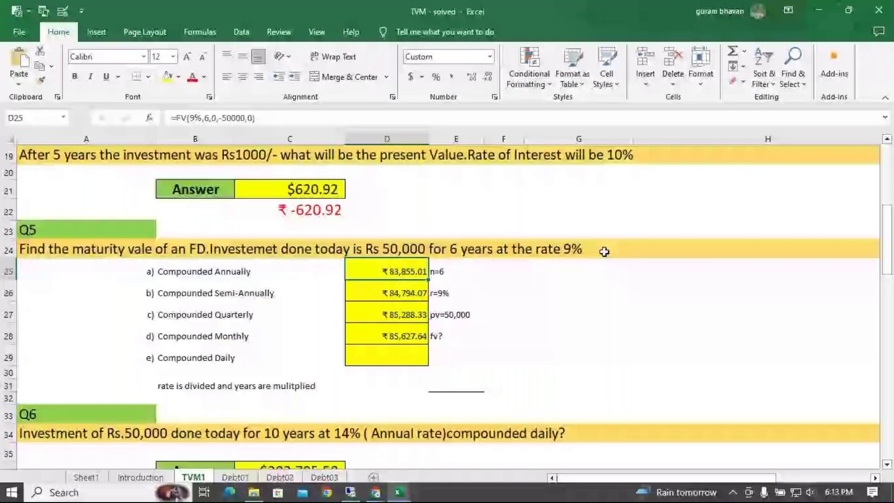
{"action": "left_click", "coordinate": [602, 270]}
{"action": "type", "text": "="}
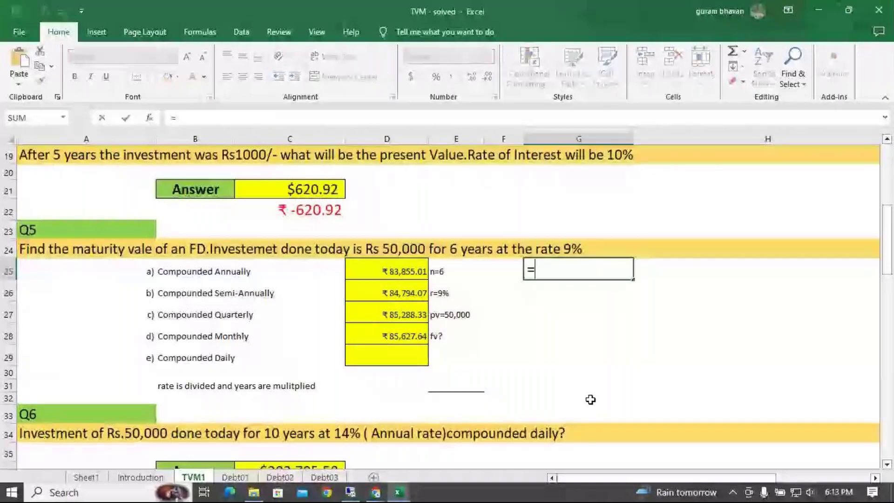
{"action": "type", "text": "fv"}
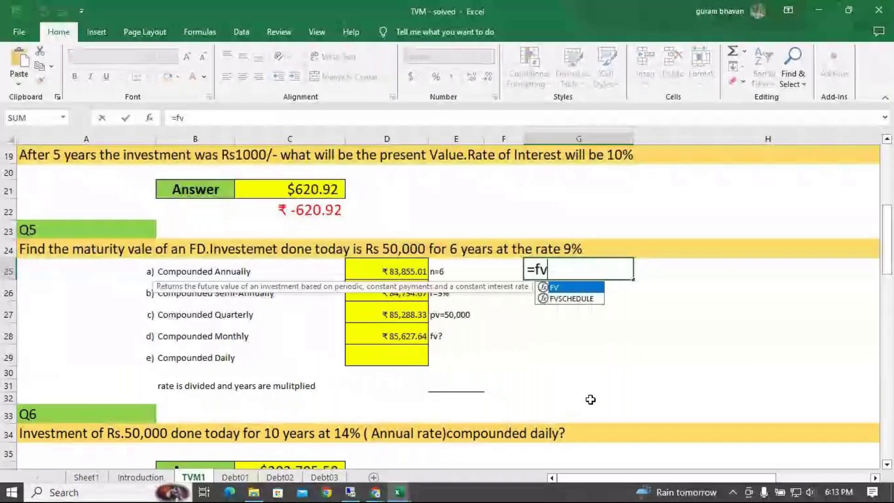
- Complete =FV(9%,6,0,-50000,0) in G25, returning $83,855.01
{"action": "key", "text": "Tab"}
{"action": "type", "text": "9"}
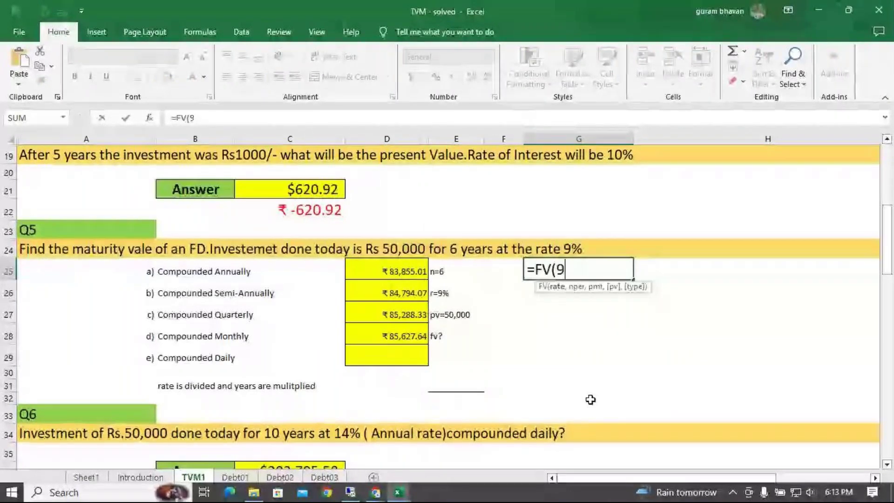
{"action": "type", "text": "%,"}
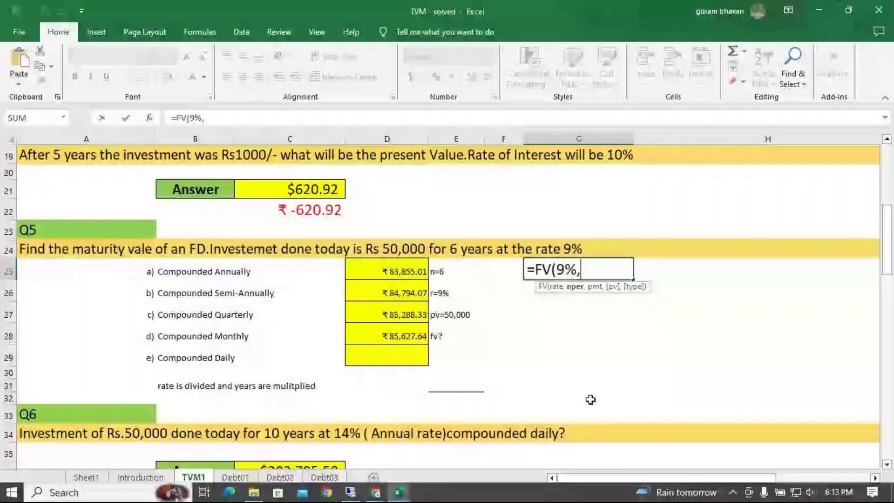
{"action": "type", "text": "6,"}
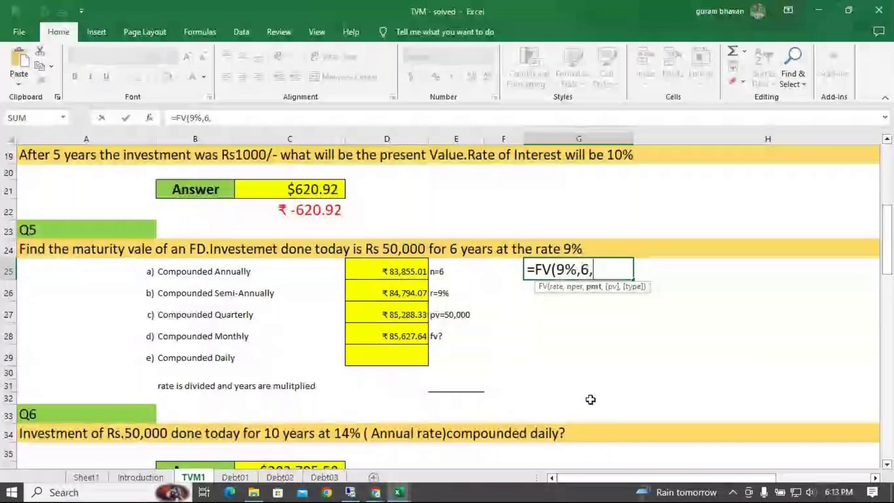
{"action": "type", "text": "0,"}
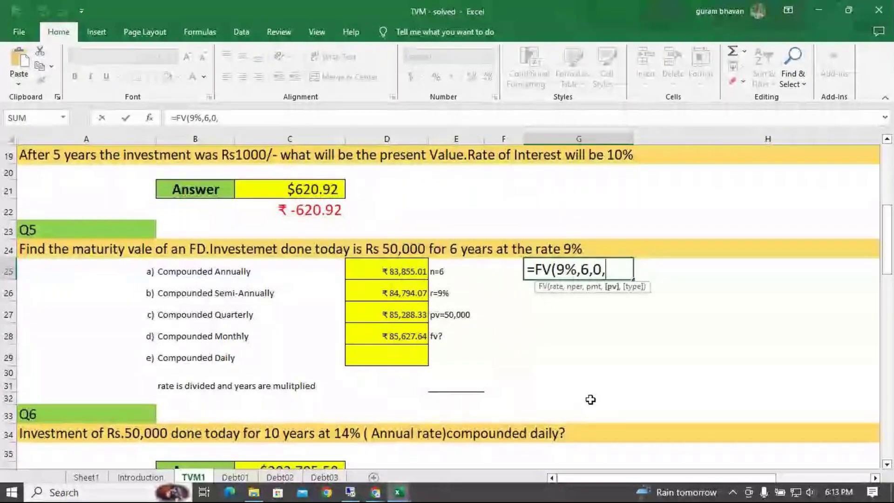
{"action": "type", "text": "-500"}
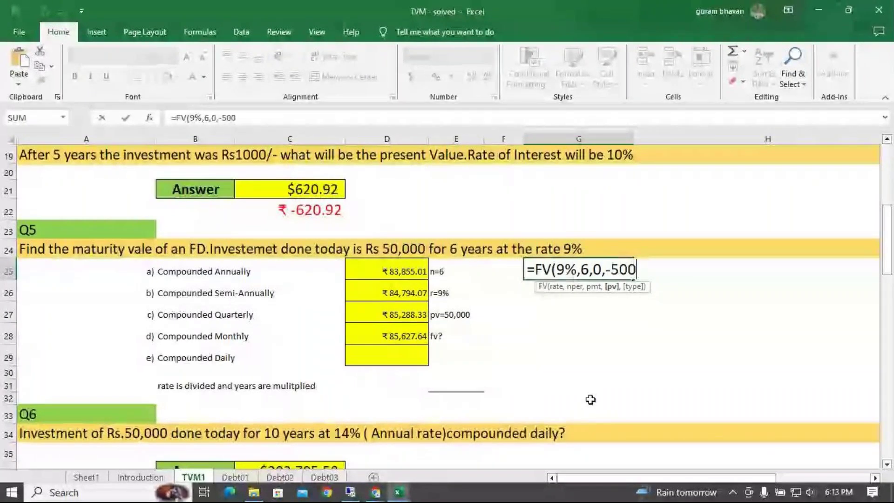
{"action": "type", "text": "00, "}
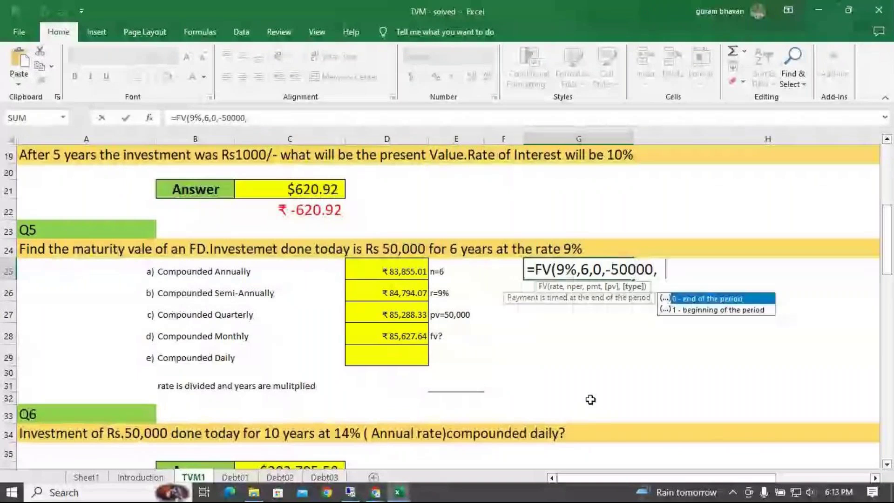
{"action": "type", "text": "0)"}
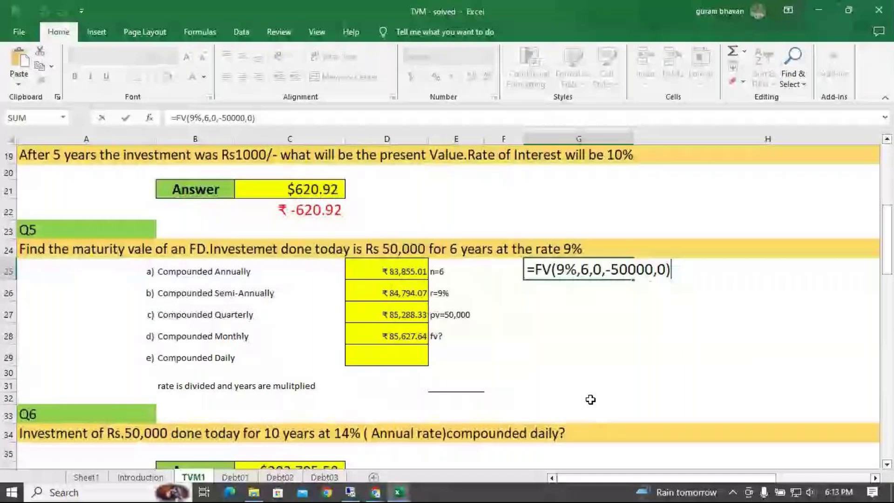
{"action": "key", "text": "Return"}
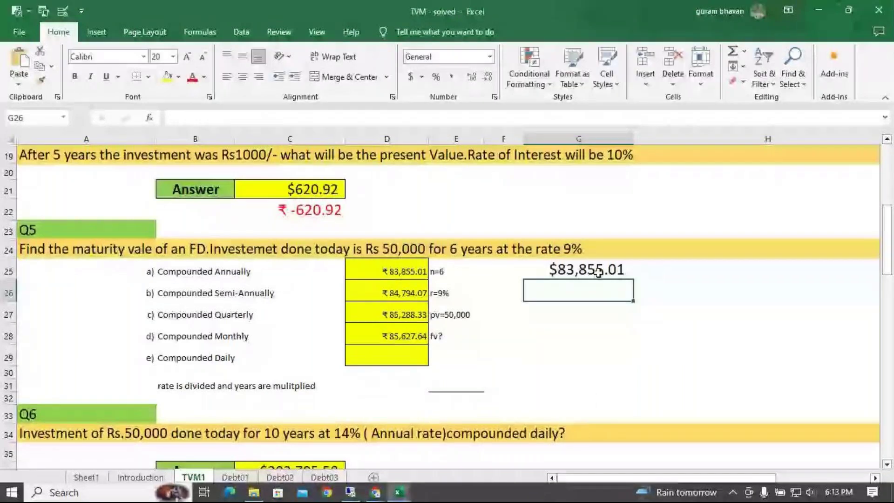
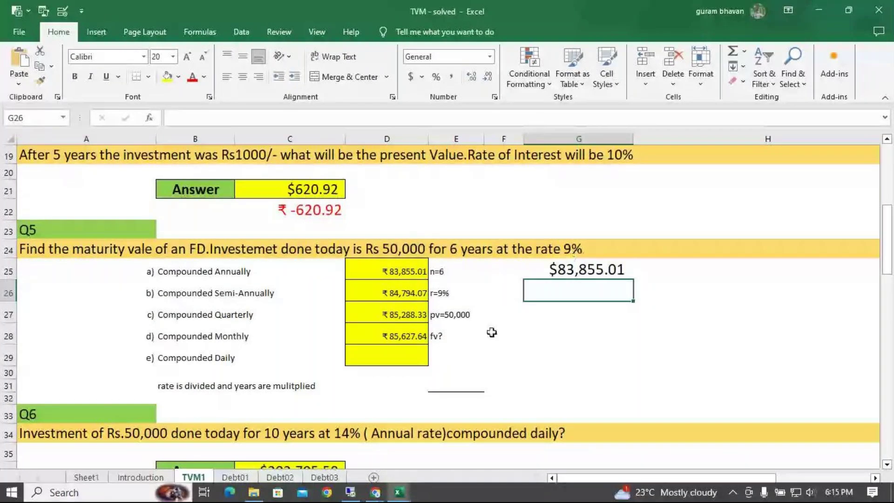
- Enter =FV(9%/2,6*2,0,-50000,0) in G26 for the semi-annual maturity value of $84,794.07
{"action": "type", "text": "=FV(9"}
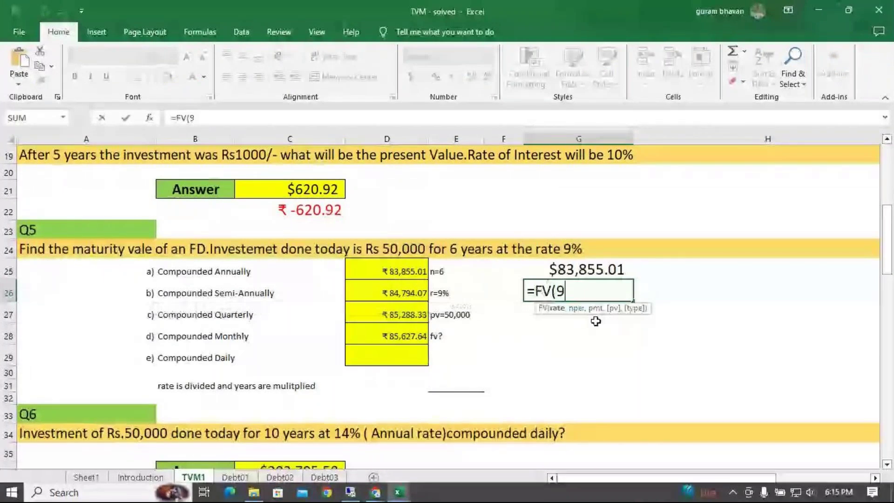
{"action": "type", "text": "%/"}
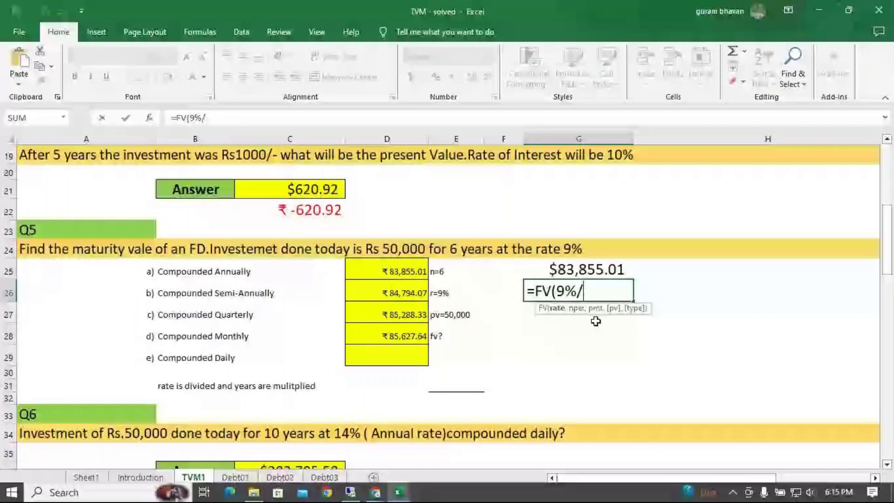
{"action": "type", "text": "2,"}
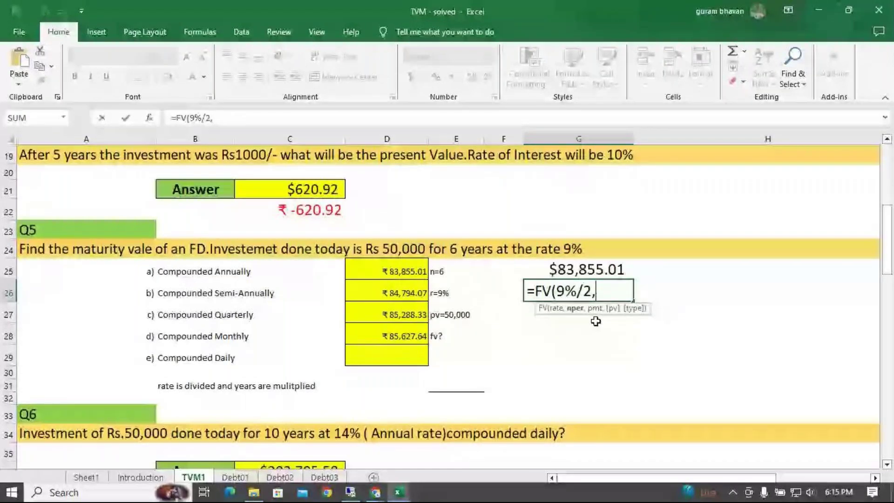
{"action": "type", "text": "6"}
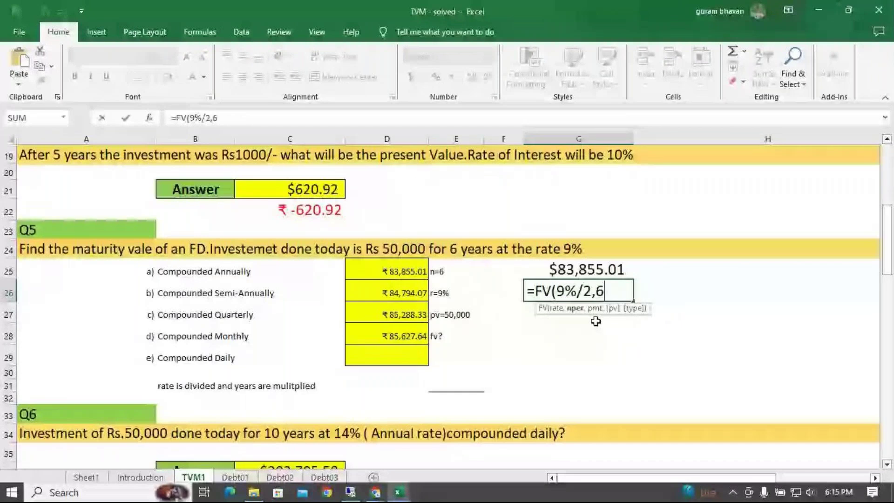
{"action": "type", "text": "*2"}
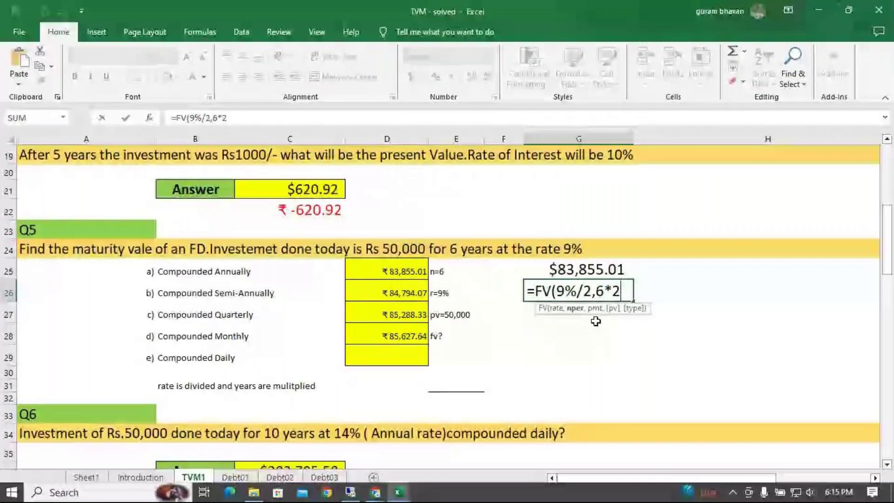
{"action": "type", "text": ",0,"}
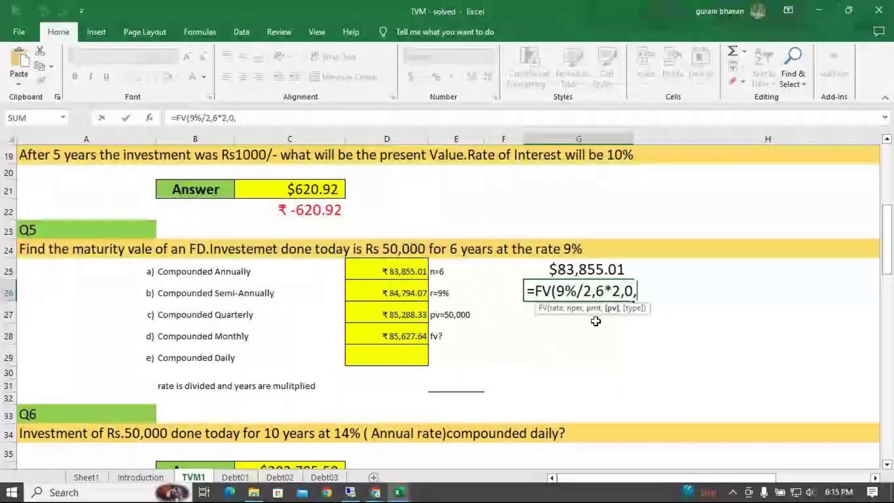
{"action": "type", "text": "-500"}
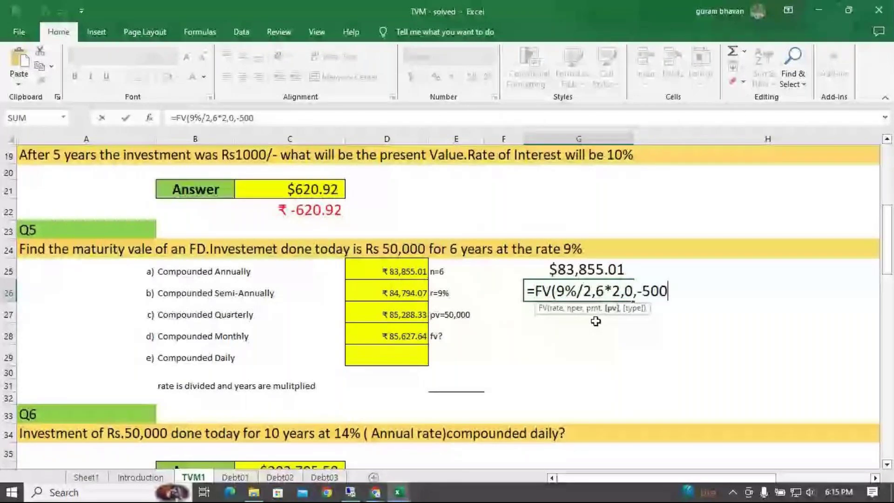
{"action": "type", "text": "00,0"}
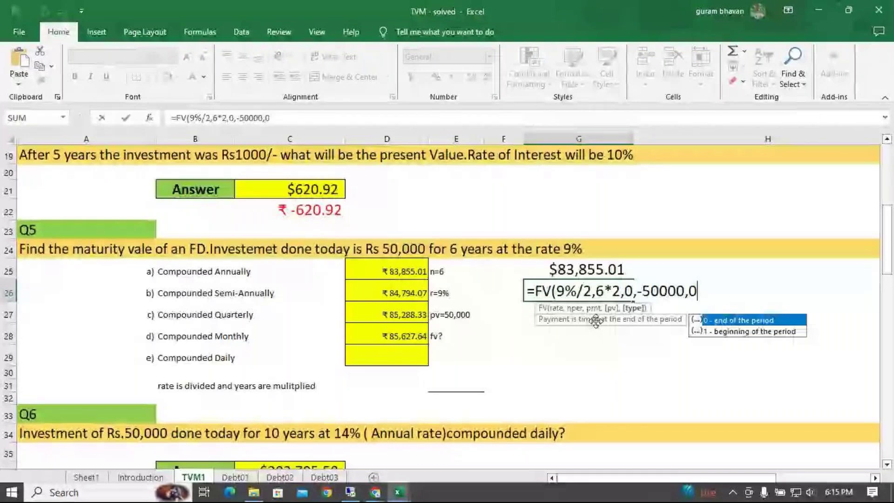
{"action": "type", "text": ")"}
{"action": "key", "text": "Return"}
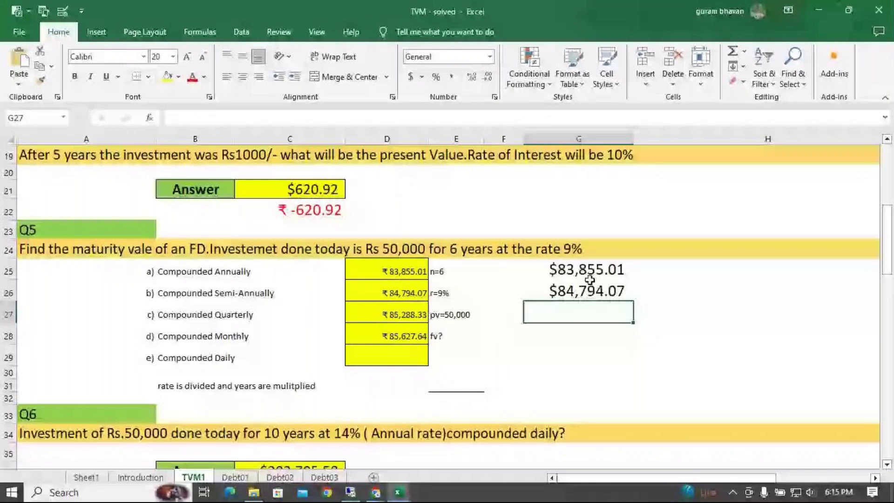
{"action": "left_click", "coordinate": [579, 269]}
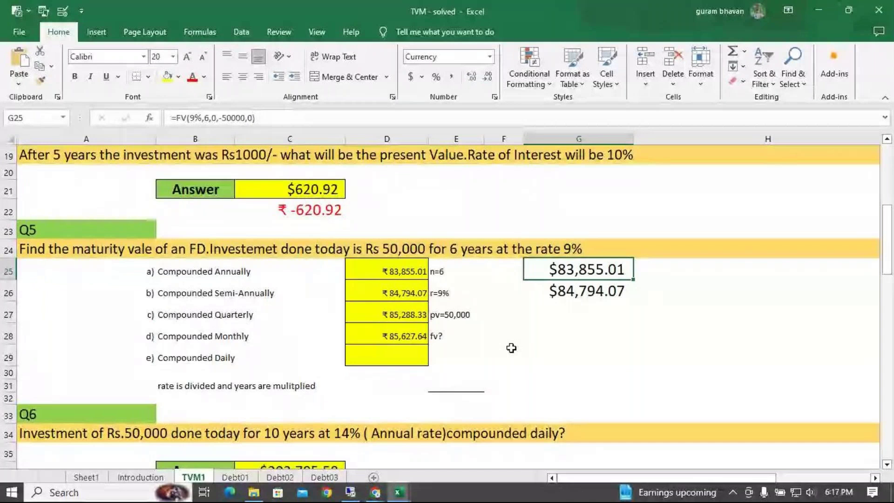
- Begin the quarterly FV formula in G27 with =FV(
{"action": "left_click", "coordinate": [577, 314]}
{"action": "type", "text": "=FV("}
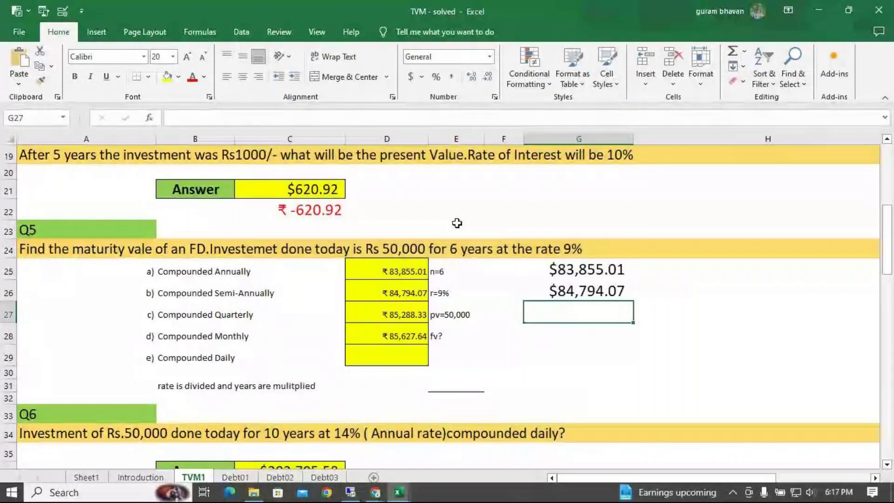
- Enter =FV(9%/4,6*4,0,-50000,0) in G27, returning the quarterly value of $85,288.33
{"action": "type", "text": "=fv"}
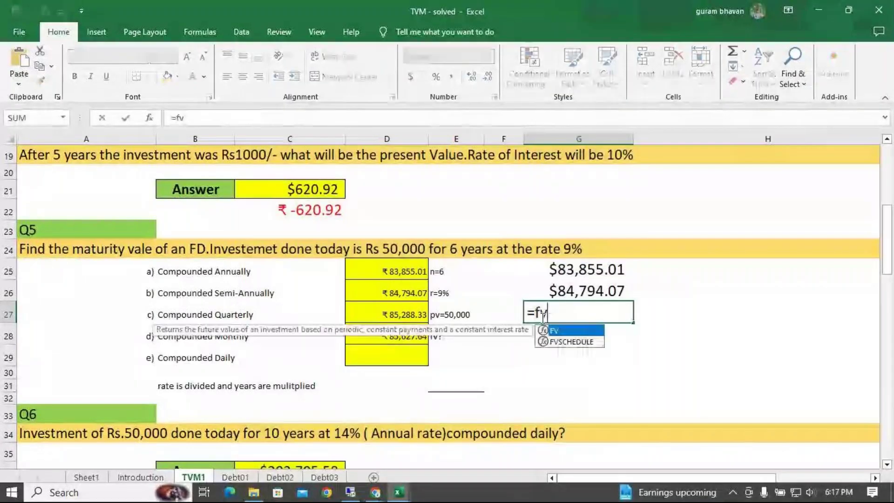
{"action": "key", "text": "Tab"}
{"action": "type", "text": "9"}
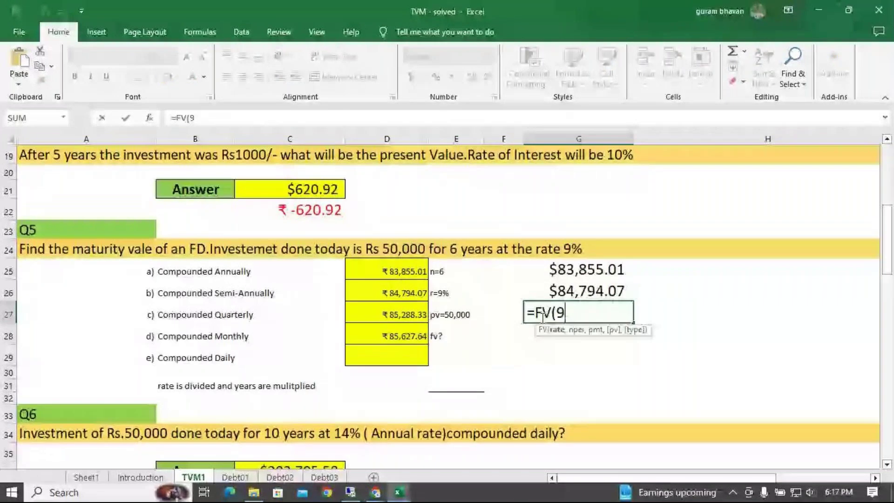
{"action": "type", "text": "%/4"}
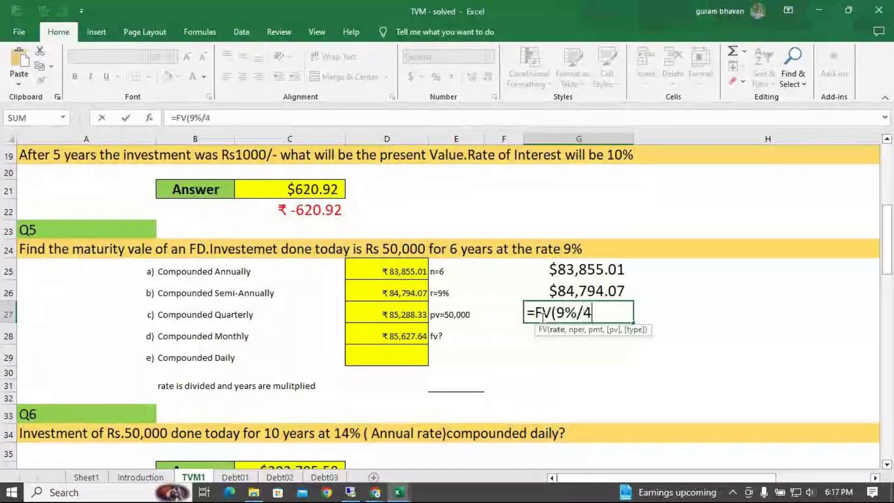
{"action": "type", "text": ",6"}
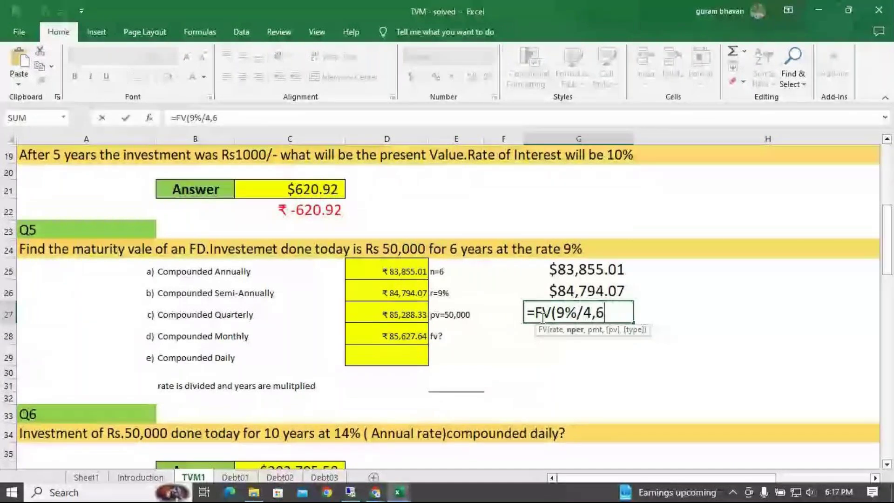
{"action": "type", "text": "*4,0,"}
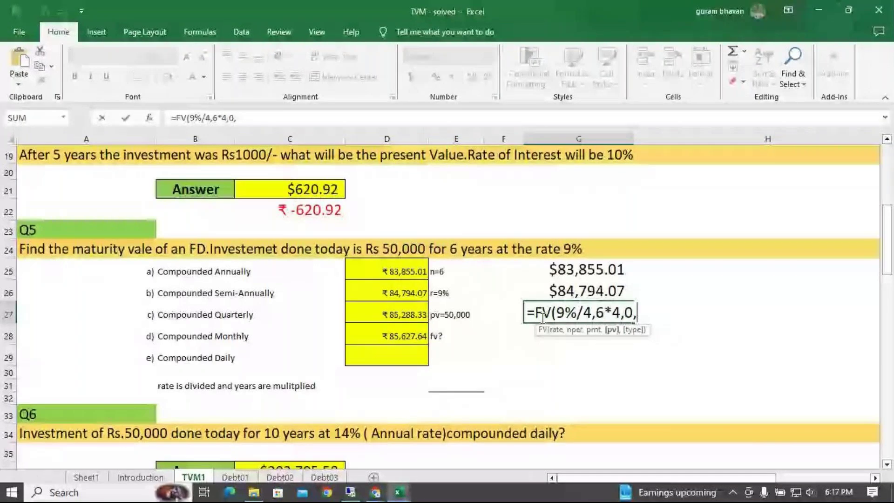
{"action": "type", "text": "-50000"}
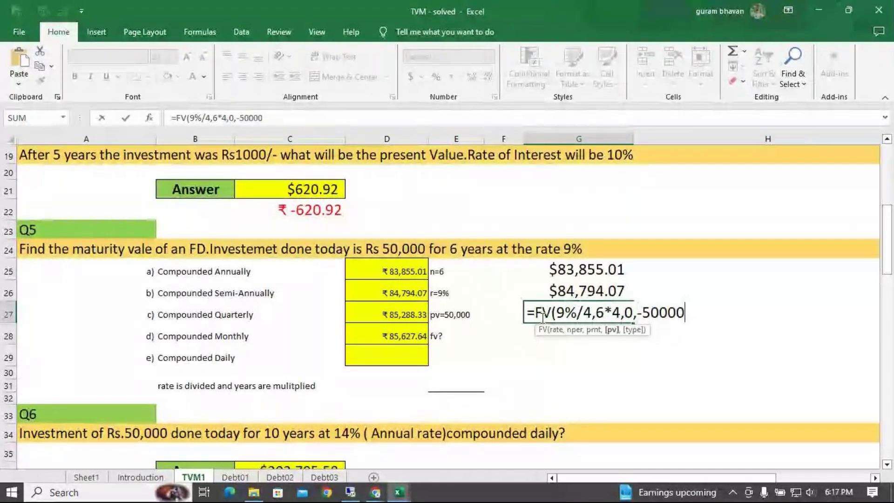
{"action": "type", "text": ",0"}
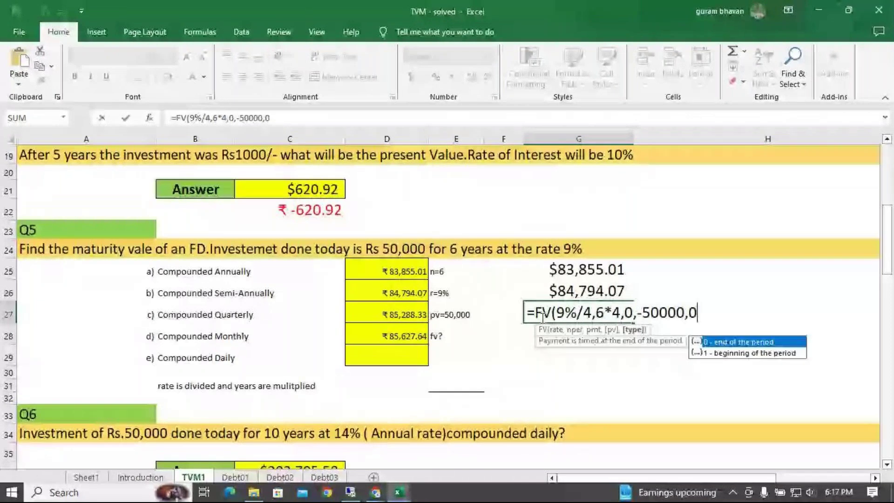
{"action": "key", "text": "Return"}
{"action": "key", "text": "Up"}
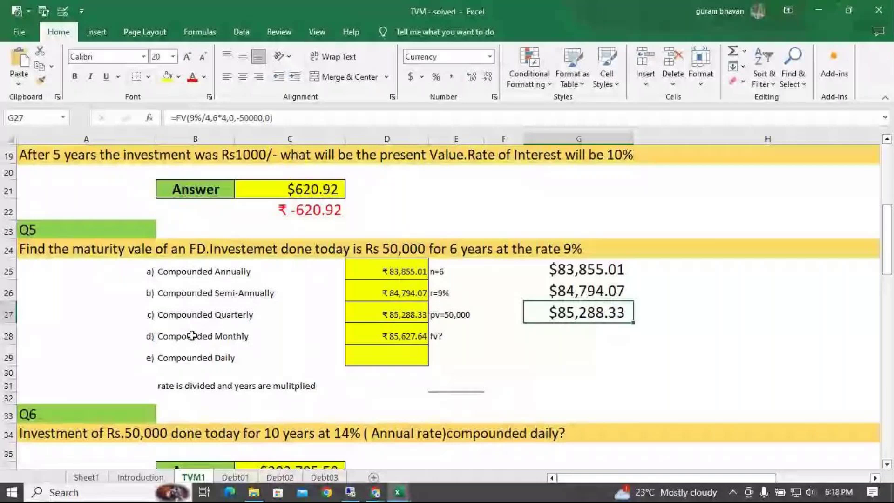
- Make the annual and semi-annual FV formulas in G25 and G26 display as text
{"action": "key", "text": "Up"}
{"action": "key", "text": "Up"}
{"action": "key", "text": "F2"}
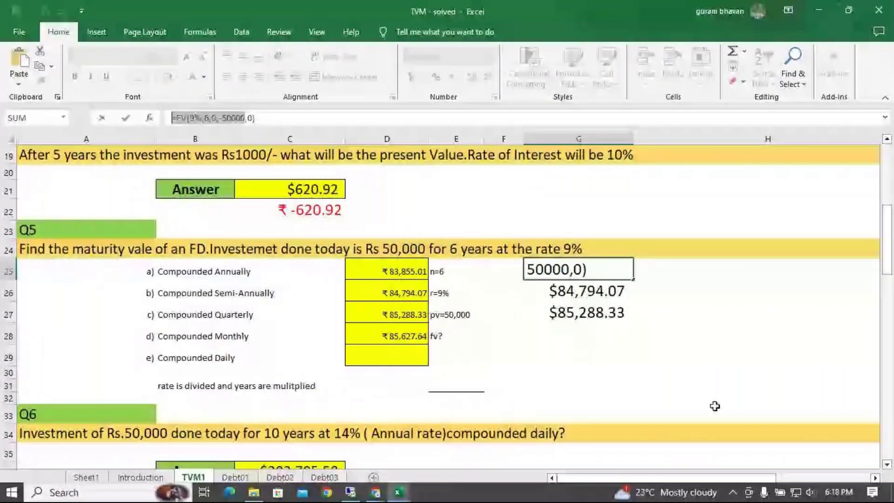
{"action": "key", "text": "BackSpace"}
{"action": "key", "text": "BackSpace"}
{"action": "key", "text": "BackSpace"}
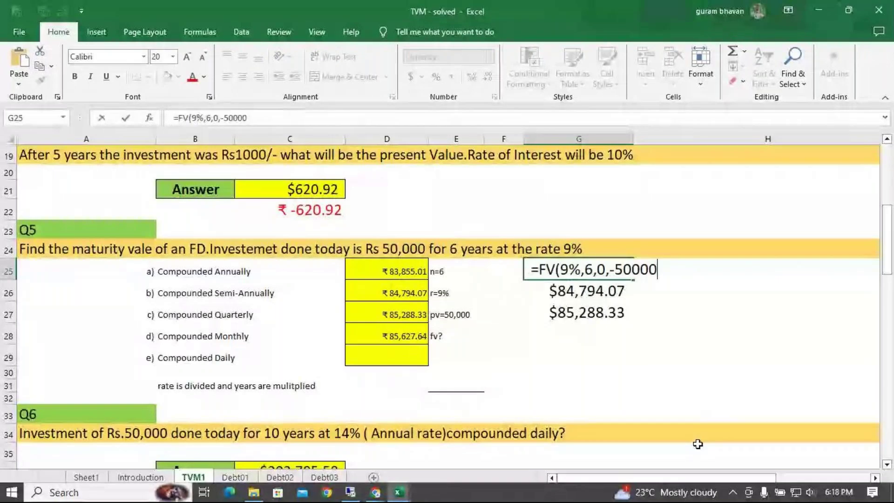
{"action": "key", "text": "Return"}
{"action": "key", "text": "F2"}
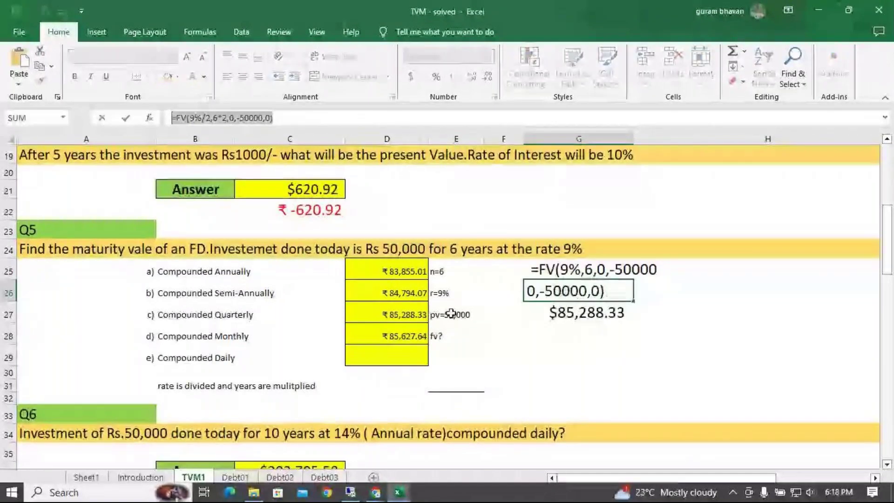
{"action": "key", "text": "Escape"}
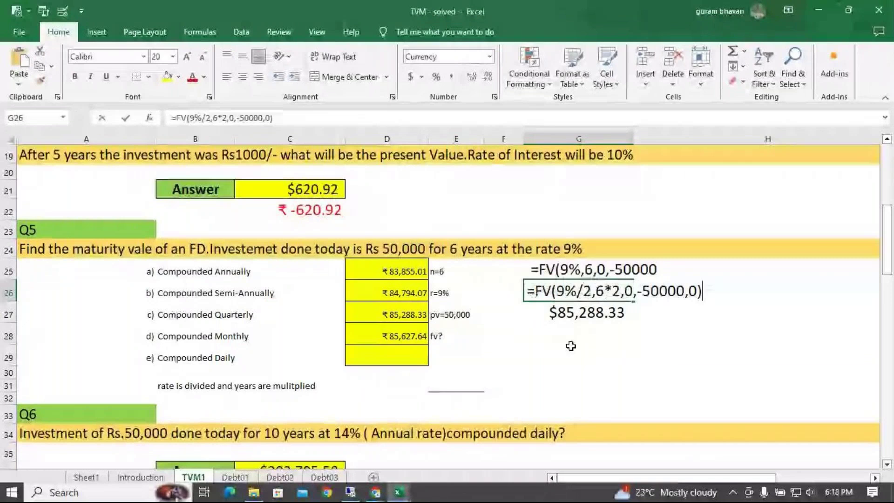
{"action": "key", "text": "F2"}
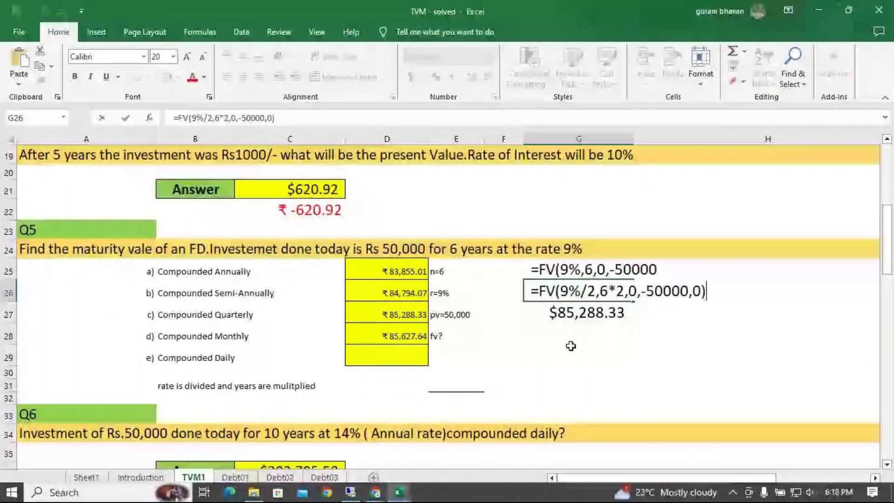
{"action": "key", "text": "Return"}
{"action": "left_click", "coordinate": [275, 118]}
- Make the quarterly FV formula in G27 display as text as well
{"action": "key", "text": "shift+Home"}
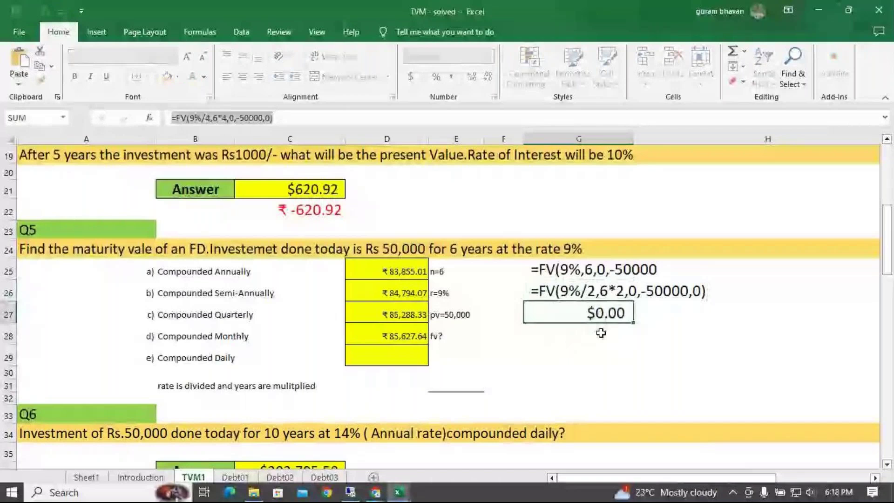
{"action": "key", "text": "Return"}
{"action": "key", "text": "Up"}
{"action": "key", "text": "F2"}
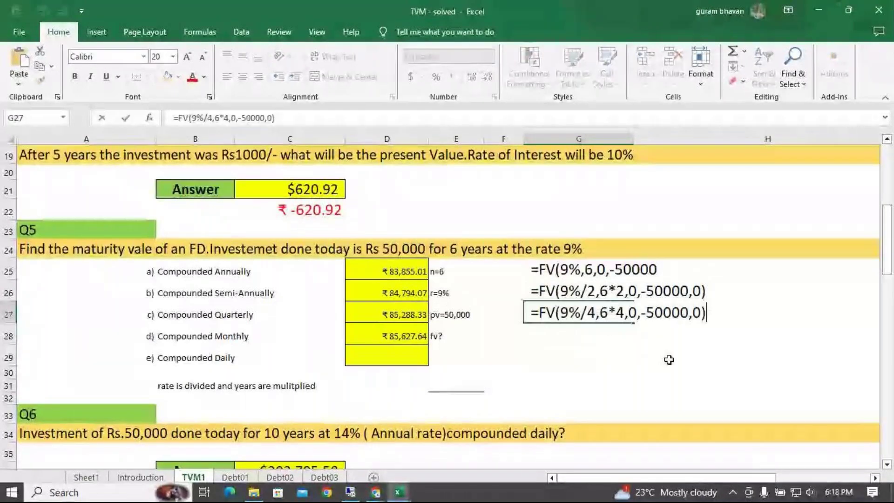
{"action": "left_click", "coordinate": [669, 360]}
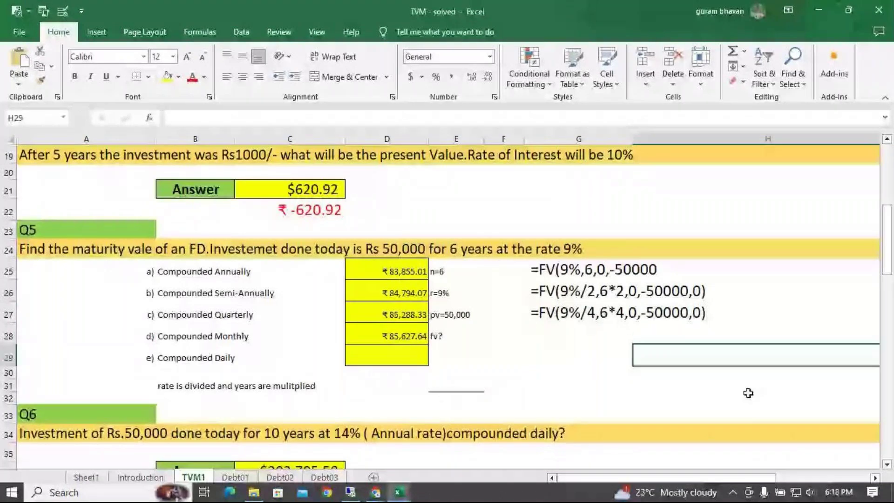
- Widen column G to 38.14 so the FV formula texts in G25:G27 fit
{"action": "left_click", "coordinate": [585, 336]}
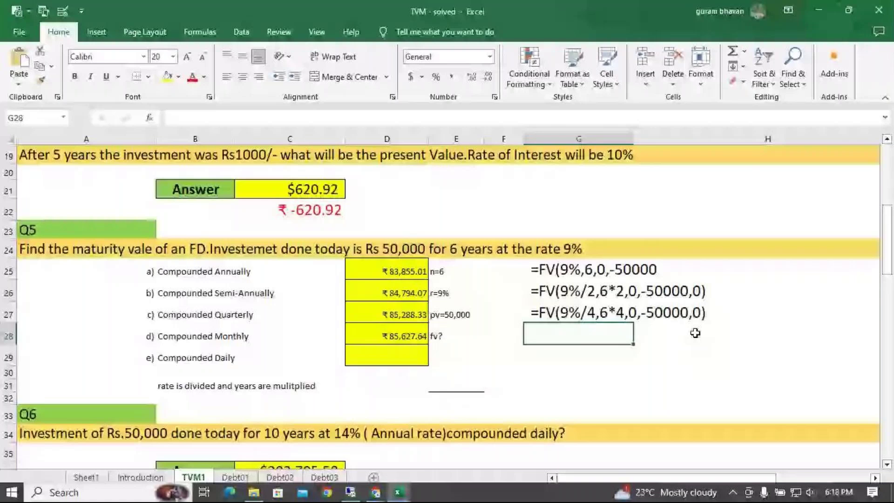
{"action": "left_click", "coordinate": [750, 348]}
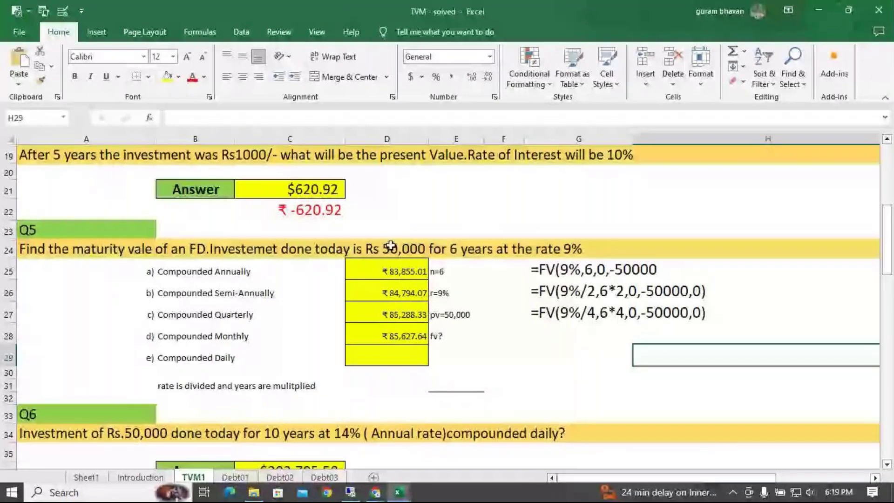
{"action": "left_click", "coordinate": [718, 263]}
{"action": "left_click_drag", "start_coordinate": [632, 139], "coordinate": [708, 147]}
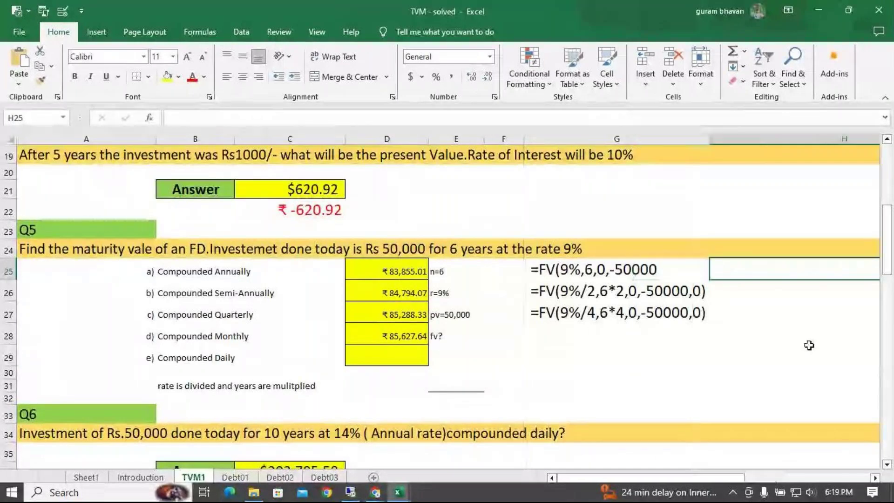
- Enter 50000 in H25, narrow column H, and add the note '1st 6 months'
{"action": "type", "text": "5"}
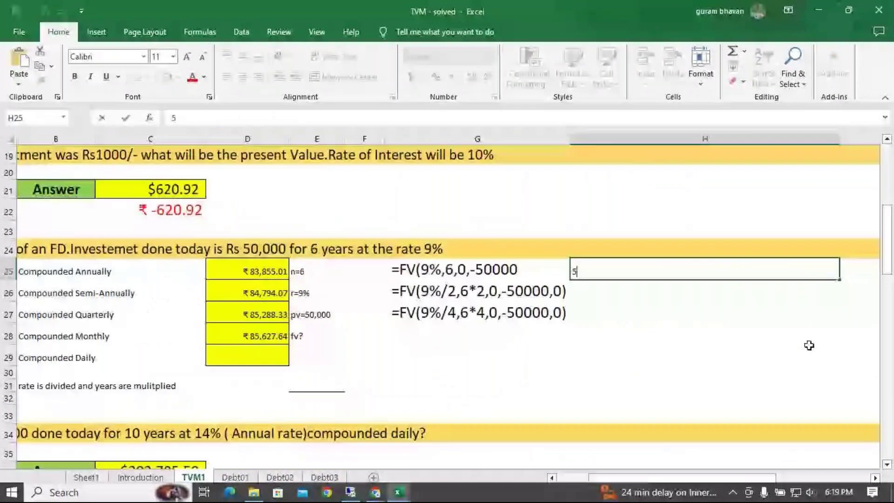
{"action": "type", "text": "0000"}
{"action": "key", "text": "Return"}
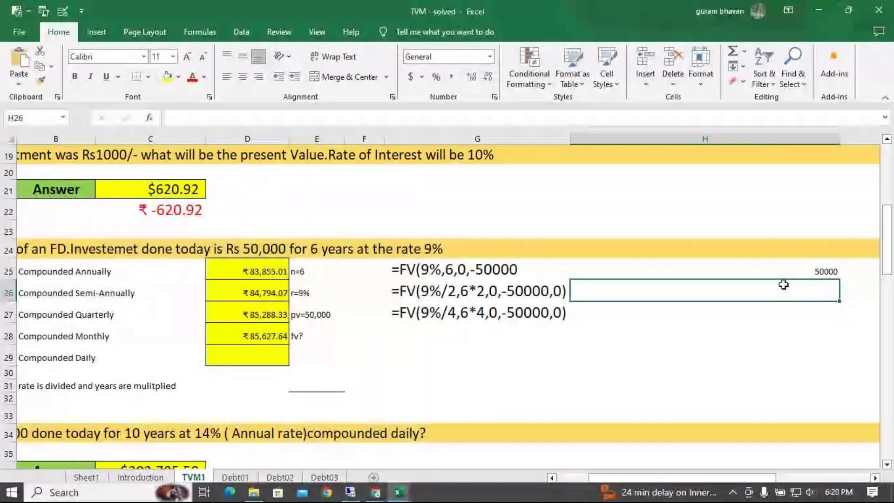
{"action": "left_click_drag", "start_coordinate": [839, 139], "coordinate": [711, 145]}
{"action": "key", "text": "Right"}
{"action": "type", "text": "6"}
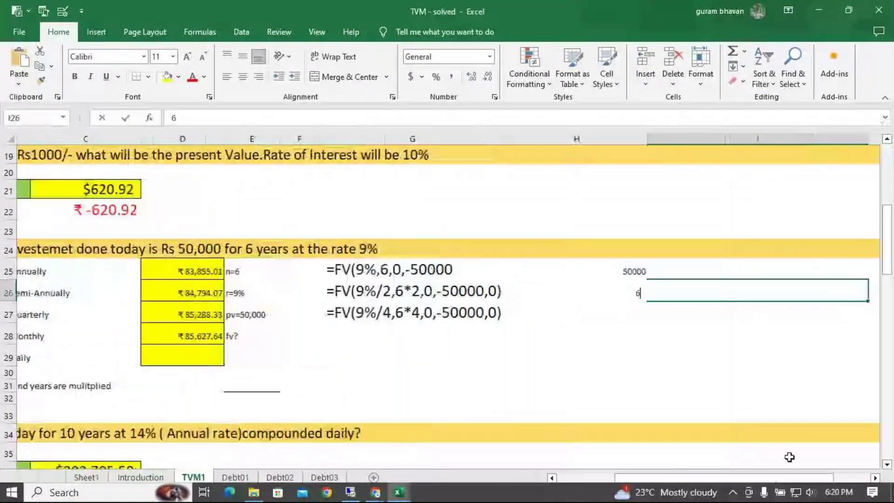
{"action": "key", "text": "BackSpace"}
{"action": "type", "text": "1"}
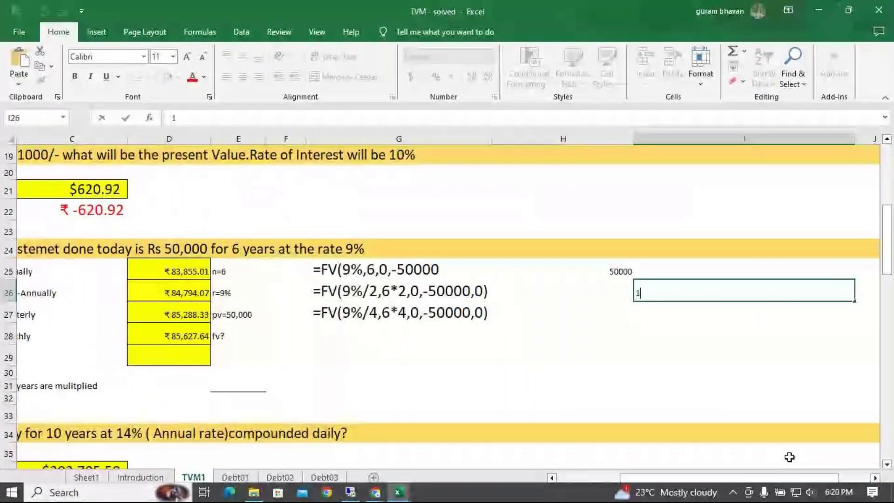
{"action": "type", "text": "st 6 month"}
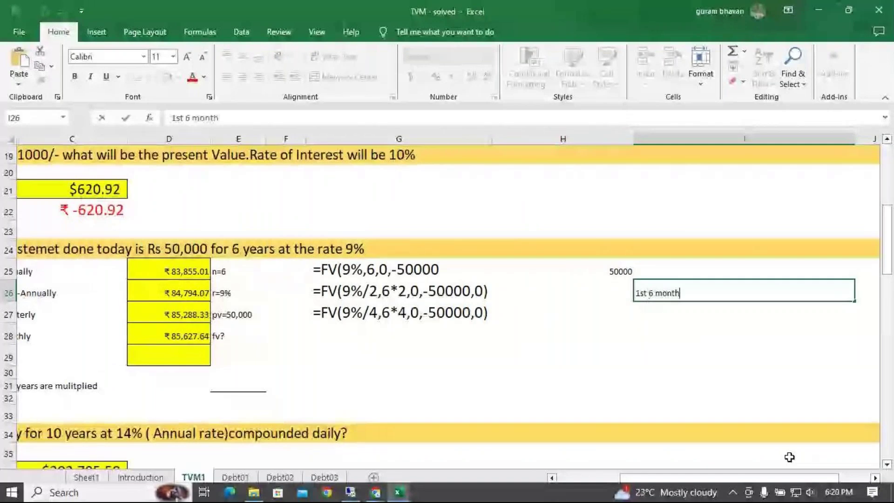
{"action": "type", "text": "s"}
{"action": "key", "text": "Left"}
- Enter 5000 and 55000 in column H and add the note '2nd 6 month' in I28
{"action": "type", "text": "5"}
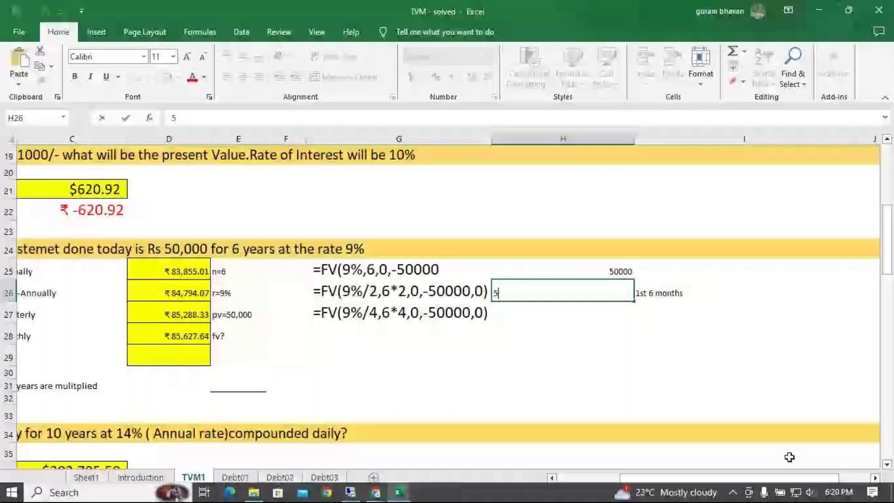
{"action": "type", "text": "000"}
{"action": "key", "text": "Return"}
{"action": "type", "text": "55000"}
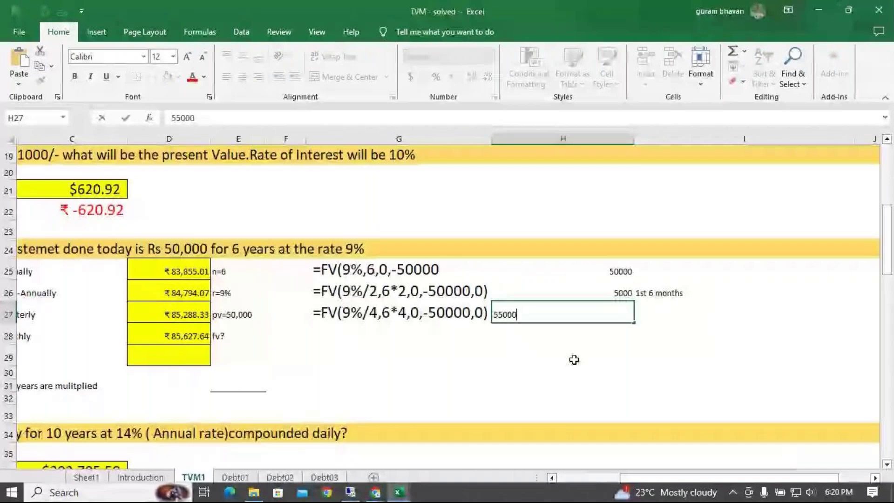
{"action": "left_click", "coordinate": [666, 335]}
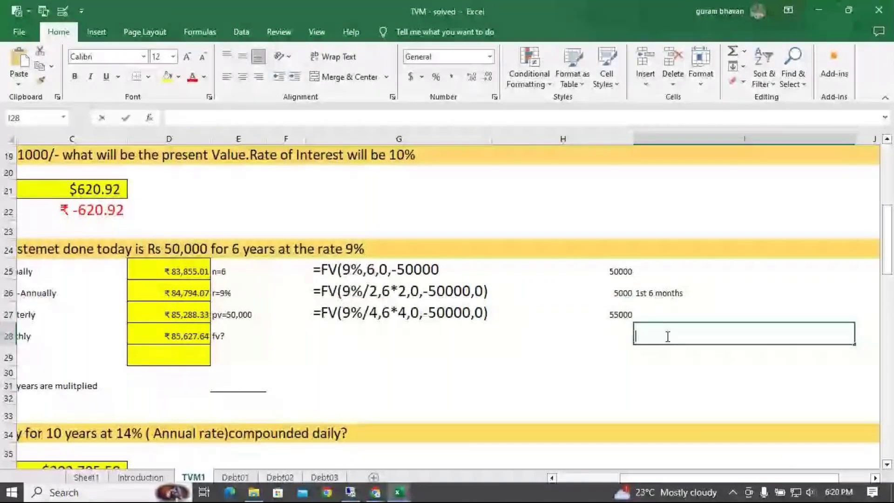
{"action": "type", "text": "2nd 6"}
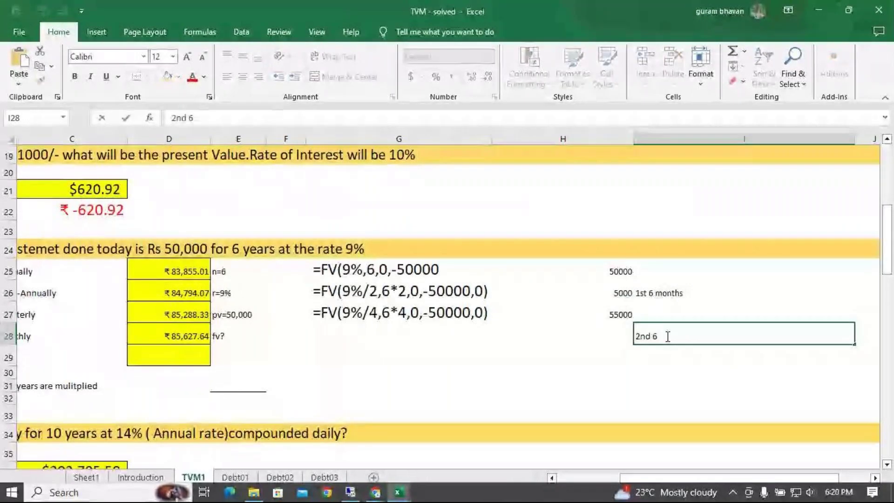
{"action": "type", "text": " month"}
{"action": "left_click", "coordinate": [609, 334]}
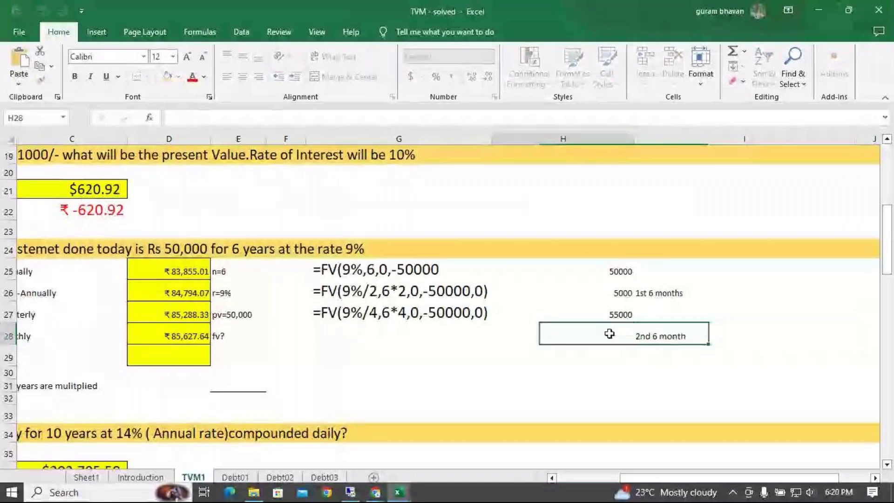
{"action": "left_click", "coordinate": [661, 335]}
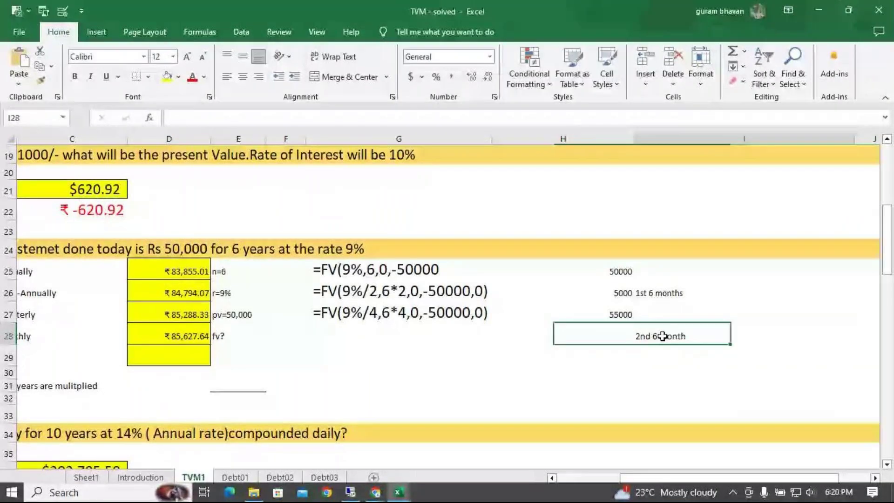
{"action": "left_click", "coordinate": [618, 274]}
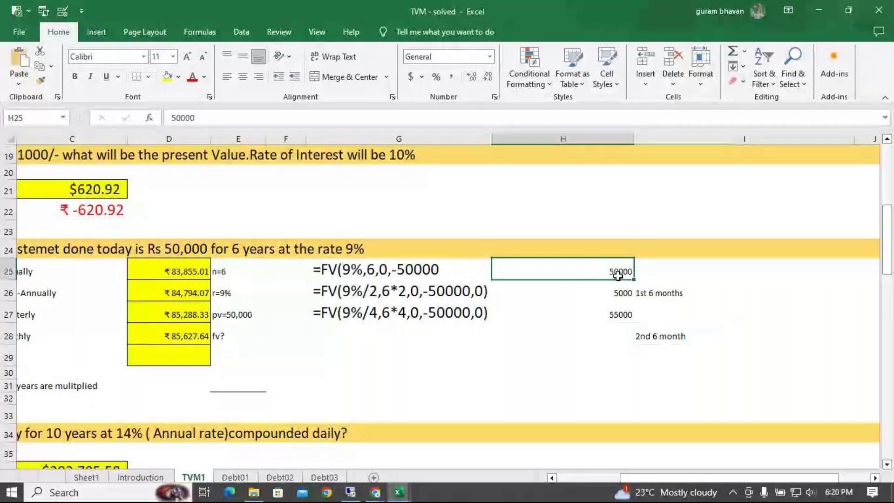
{"action": "left_click", "coordinate": [621, 304]}
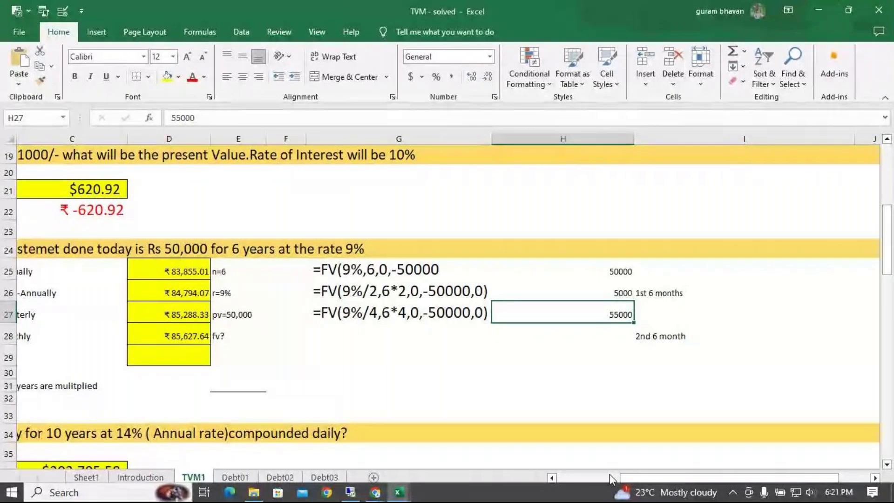
{"action": "left_click_drag", "start_coordinate": [610, 474], "coordinate": [595, 473]}
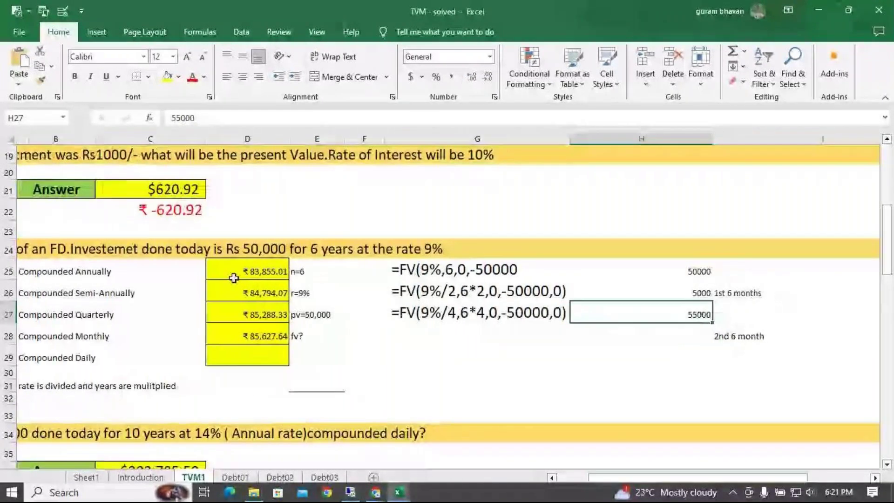
{"action": "left_click", "coordinate": [239, 293]}
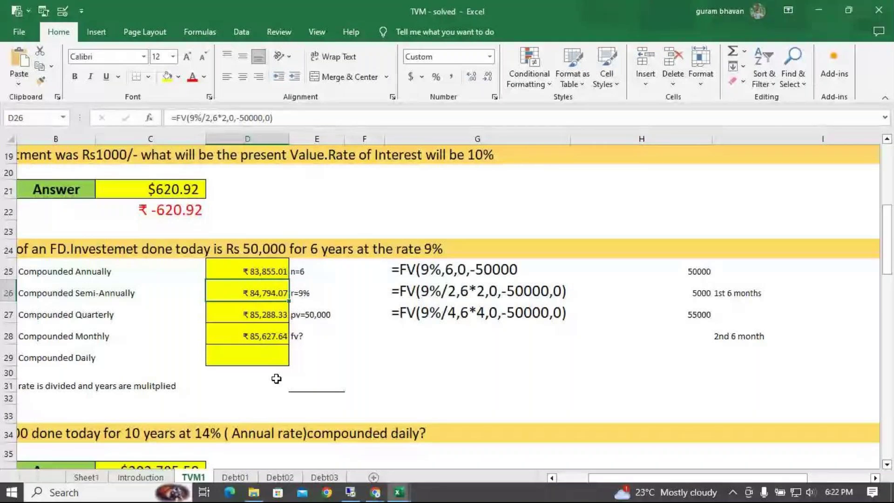
- Clear the 50000, 5000 and 55000 values in H25:H28 and the notes in I26:I28
{"action": "left_click_drag", "start_coordinate": [676, 273], "coordinate": [702, 335]}
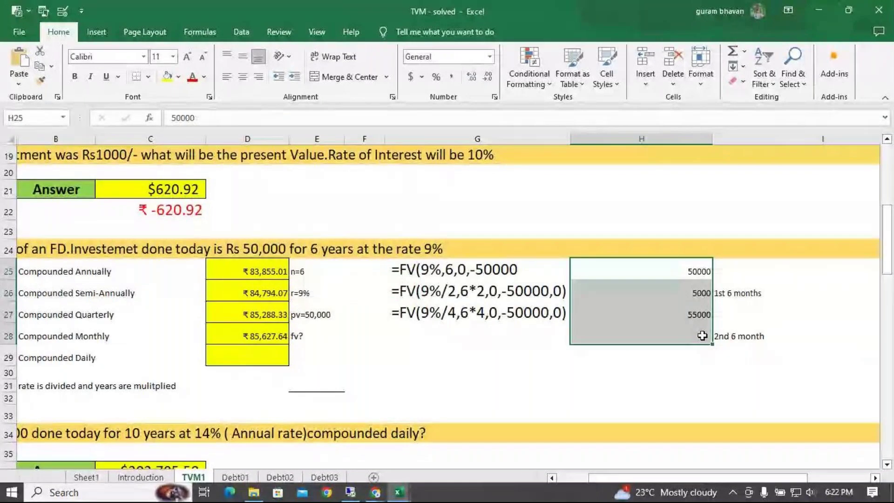
{"action": "key", "text": "Delete"}
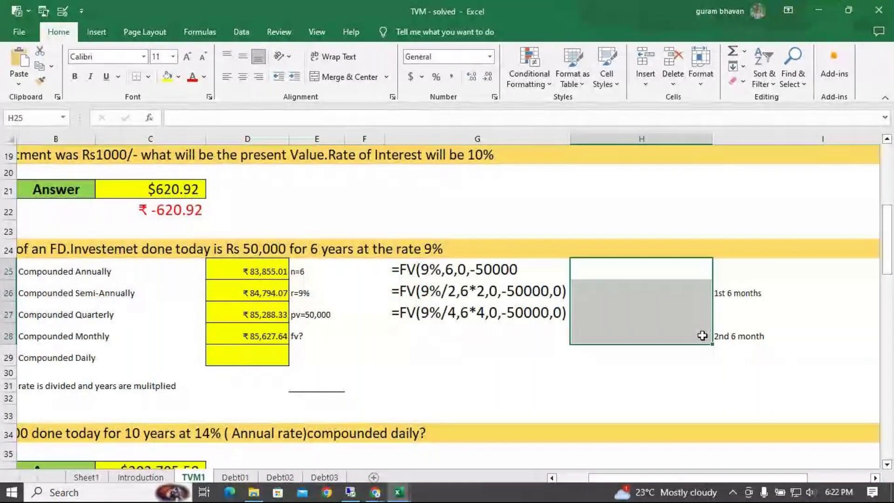
{"action": "left_click_drag", "start_coordinate": [738, 293], "coordinate": [736, 336]}
{"action": "key", "text": "Delete"}
{"action": "left_click_drag", "start_coordinate": [657, 477], "coordinate": [721, 479]}
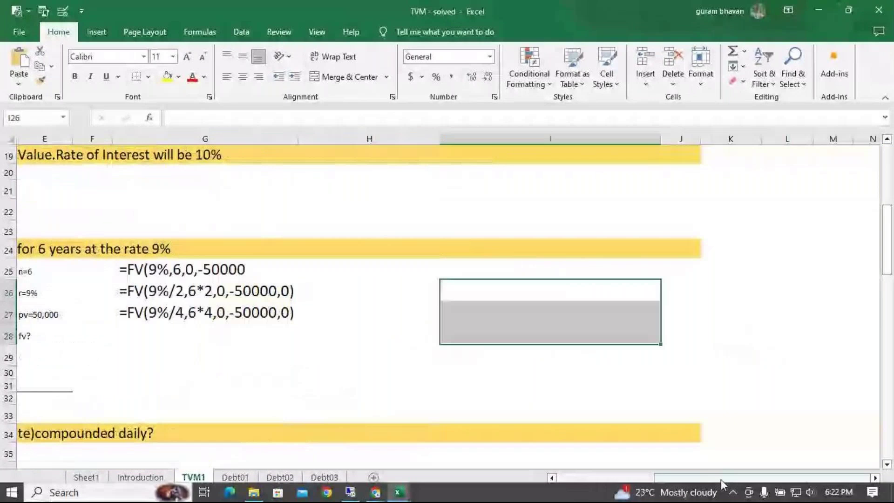
{"action": "left_click_drag", "start_coordinate": [721, 480], "coordinate": [656, 480]}
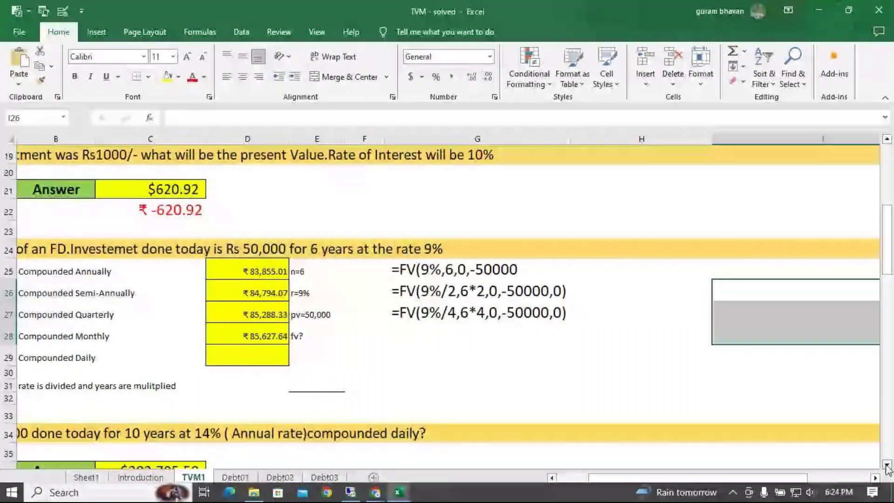
{"action": "scroll", "coordinate": [886, 465], "scroll_direction": "down", "scroll_amount": 1}
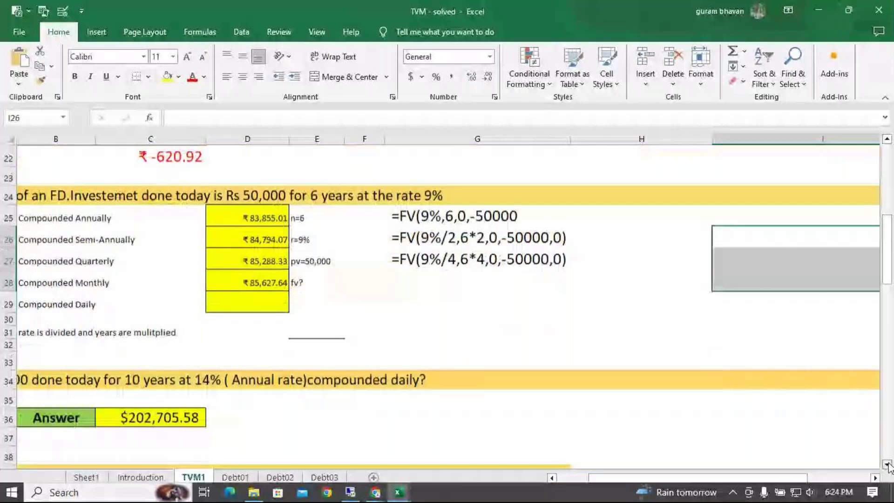
{"action": "scroll", "coordinate": [889, 467], "scroll_direction": "down", "scroll_amount": 1}
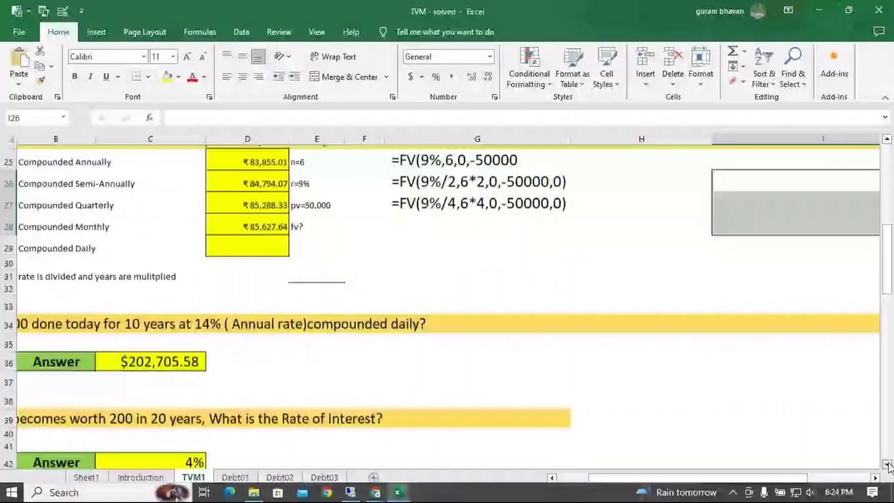
{"action": "scroll", "coordinate": [887, 466], "scroll_direction": "up", "scroll_amount": 1}
{"action": "left_click", "coordinate": [409, 261]}
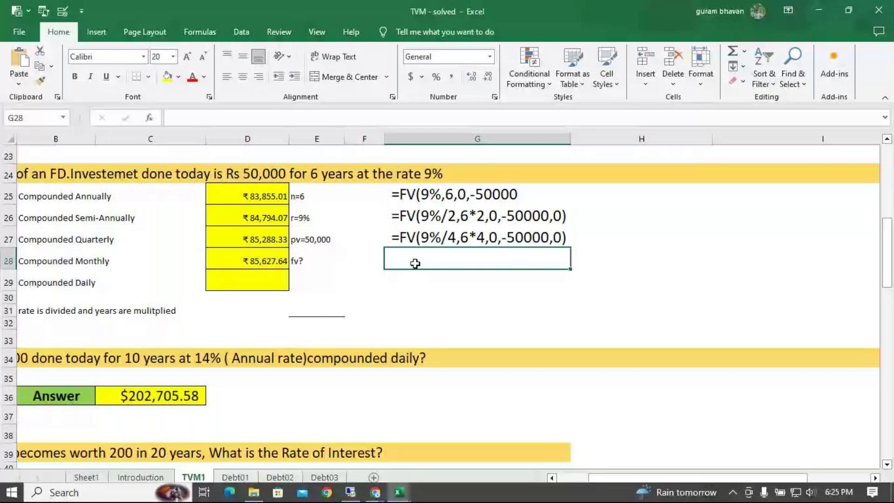
- Enter =FV(9%/12,6*12,0,-50000,0) in G28 for $85,627.64 and begin =fv in G29
{"action": "type", "text": "=FV("}
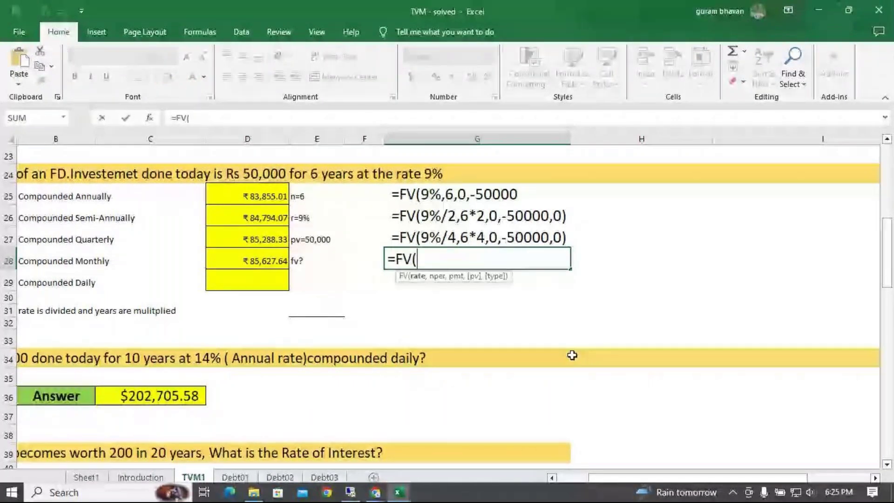
{"action": "type", "text": "9"}
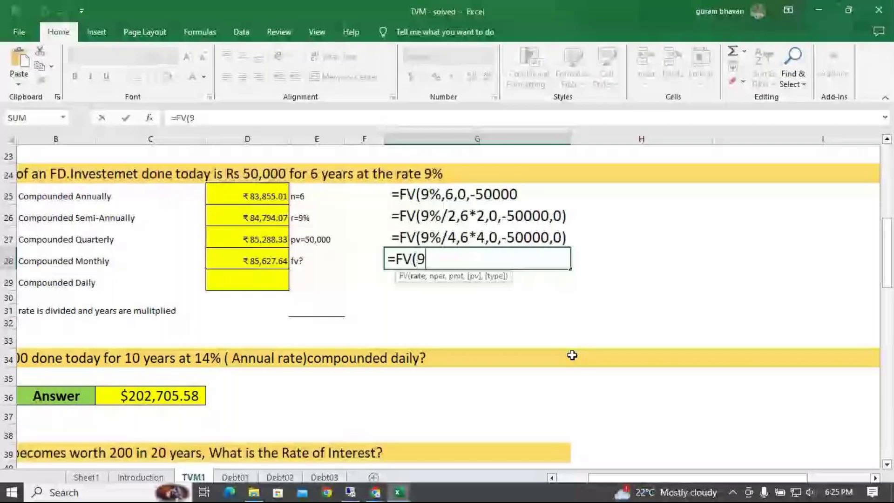
{"action": "type", "text": "%/"}
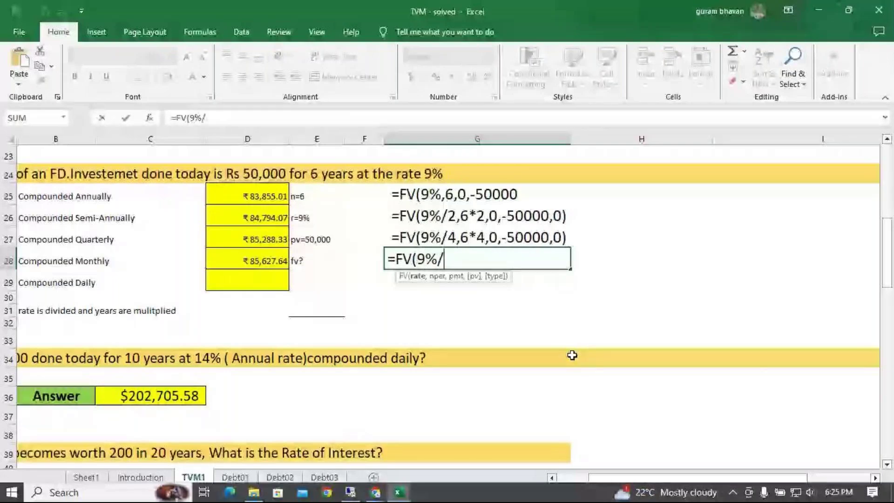
{"action": "type", "text": "12,6"}
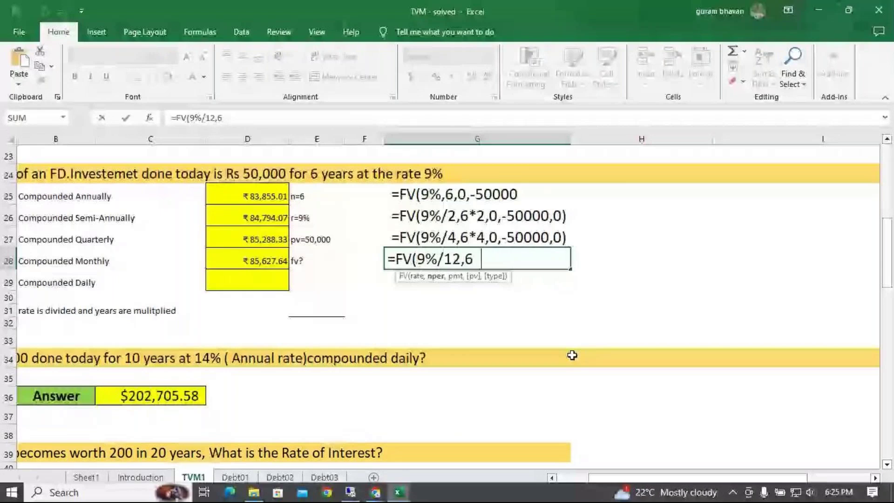
{"action": "type", "text": "*12,0,-5"}
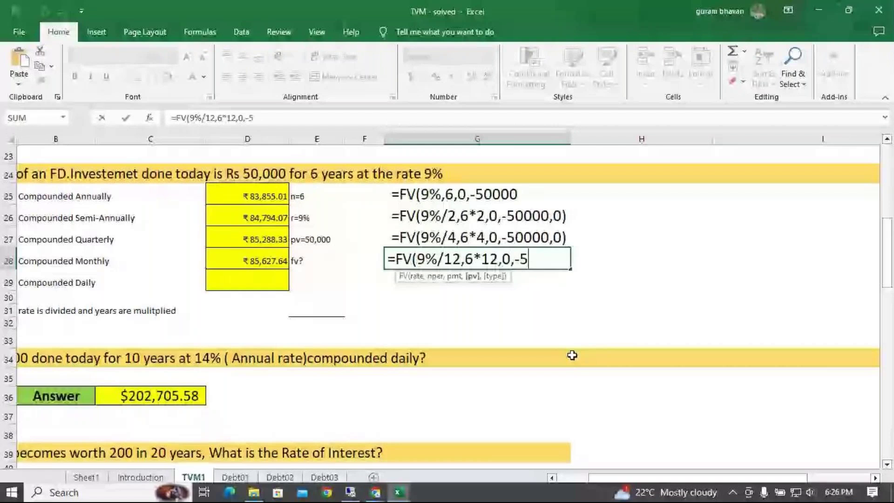
{"action": "type", "text": "0000,"}
{"action": "key", "text": "Return"}
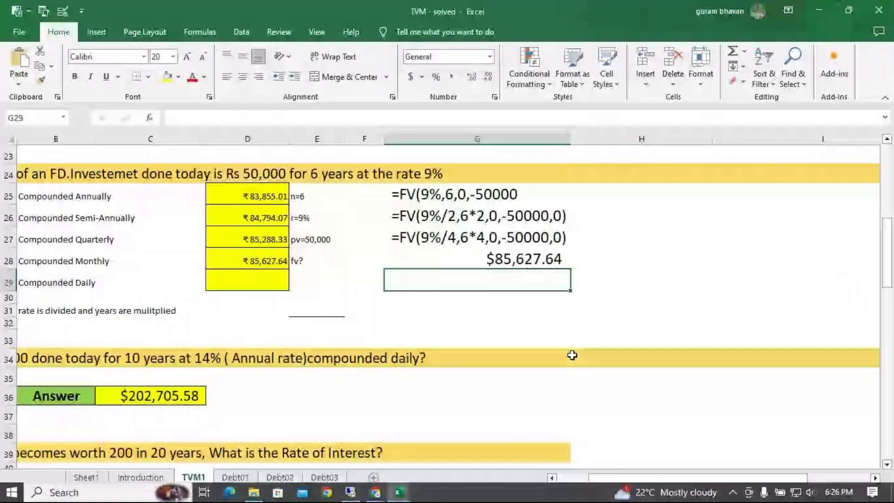
{"action": "type", "text": "="}
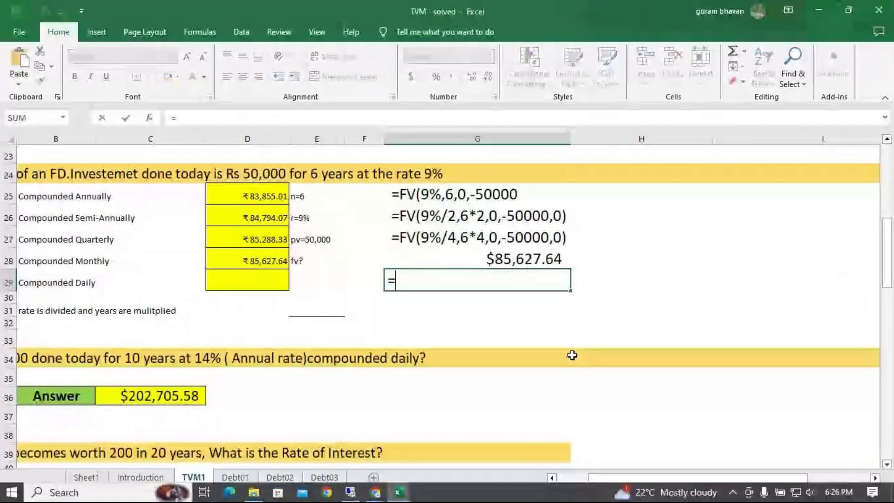
{"action": "type", "text": "fv"}
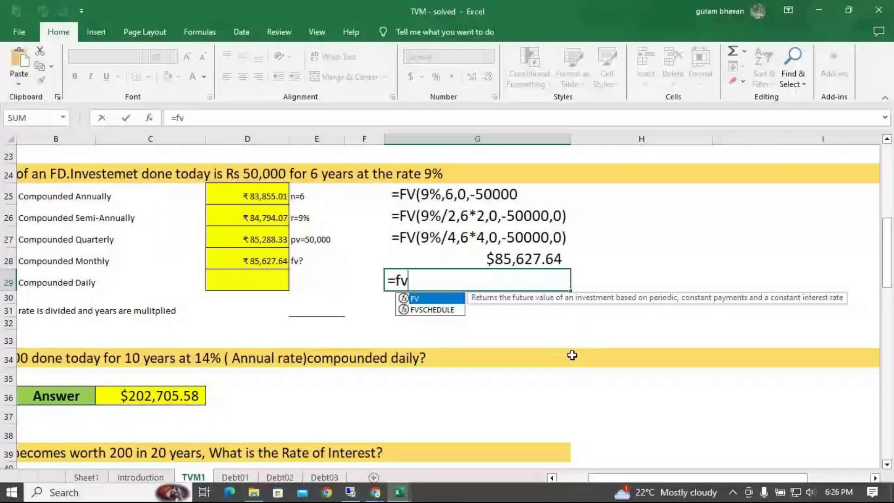
- Complete G29 as =FV(9%/365,6*365,0,-50000,0), giving $85,794.63 for daily compounding
{"action": "key", "text": "Tab"}
{"action": "type", "text": "9%/3"}
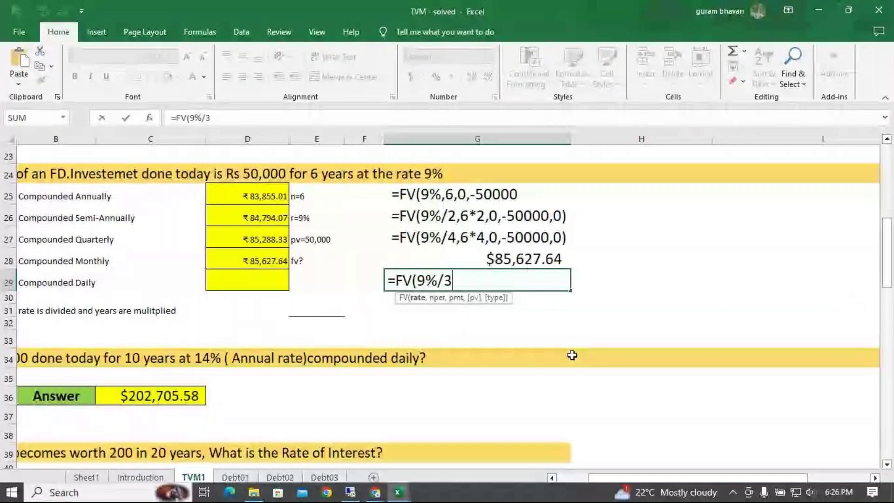
{"action": "type", "text": "65,"}
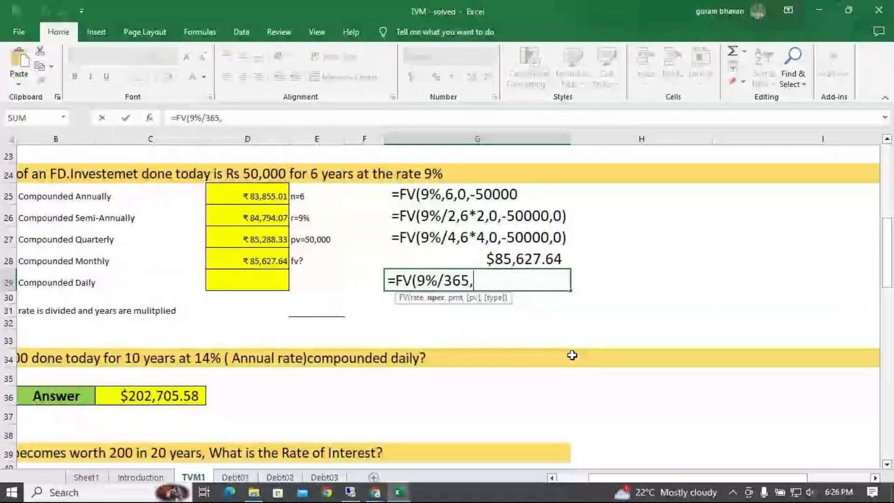
{"action": "type", "text": "6*365,0"}
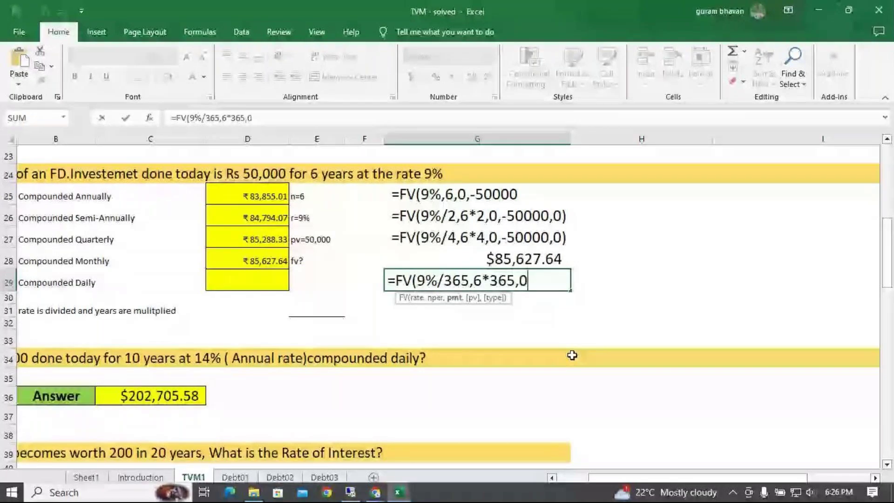
{"action": "type", "text": ",-50000,"}
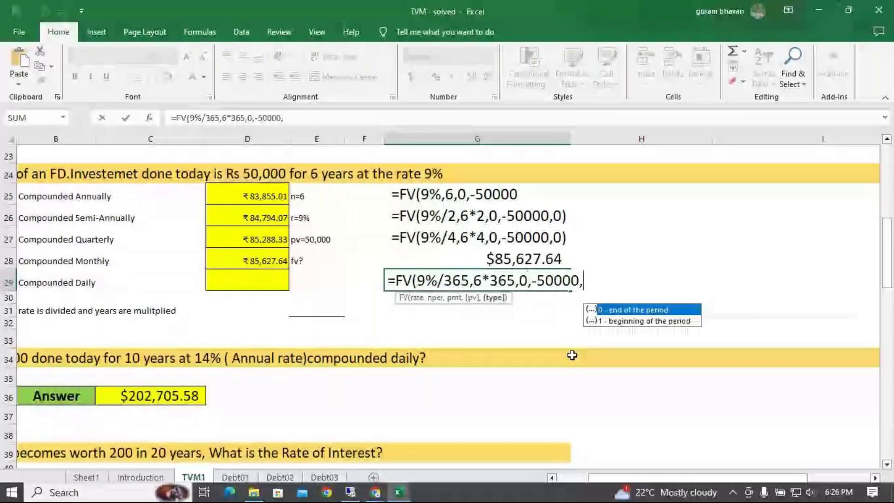
{"action": "type", "text": "0"}
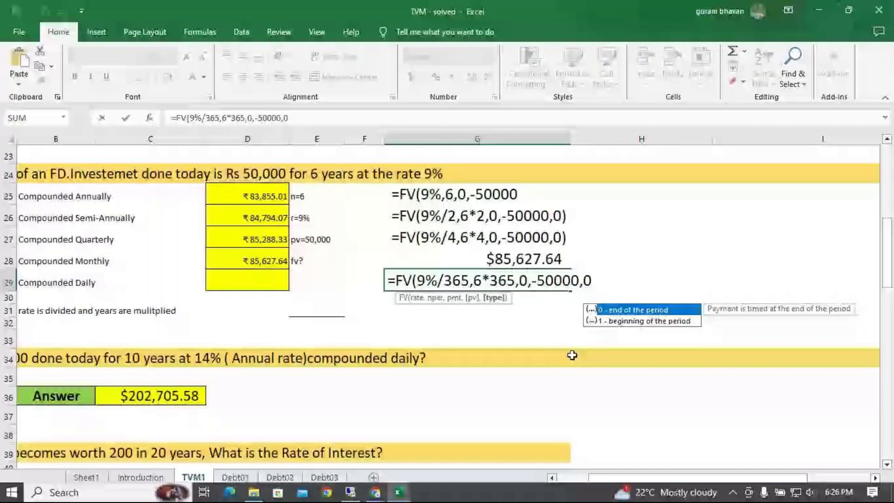
{"action": "key", "text": "Return"}
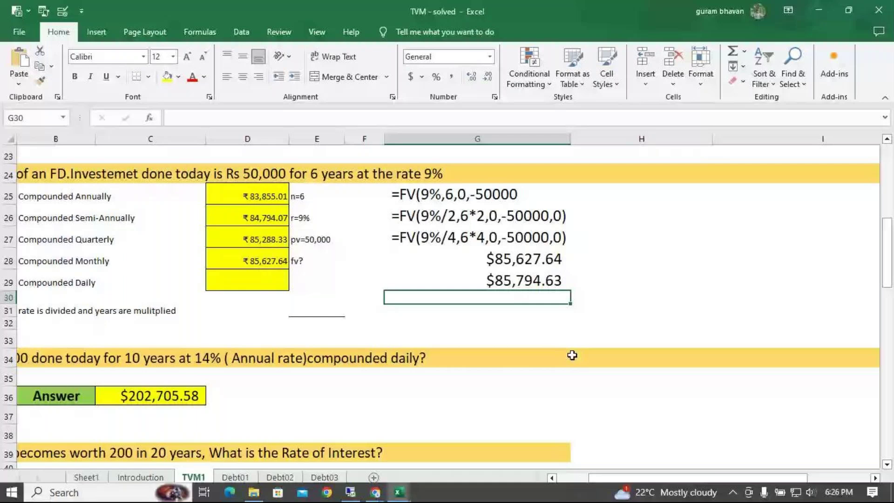
{"action": "scroll", "coordinate": [571, 356], "scroll_direction": "down", "scroll_amount": 3}
{"action": "scroll", "coordinate": [571, 355], "scroll_direction": "left", "scroll_amount": 1}
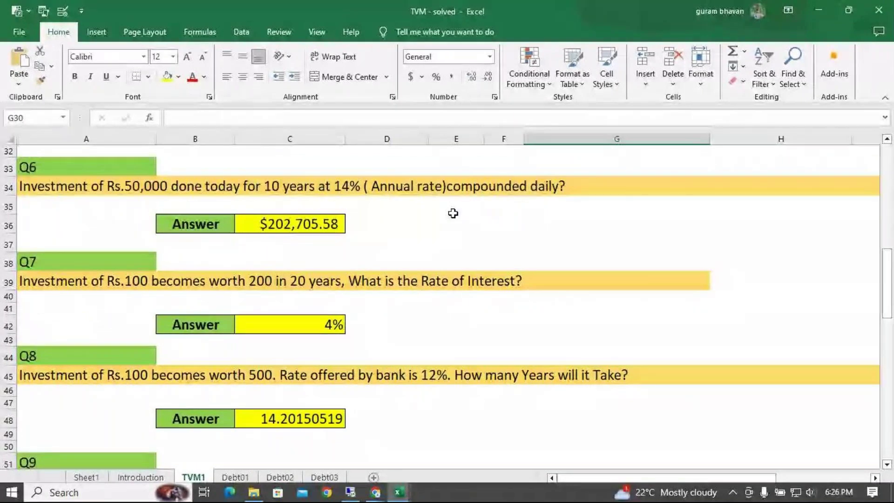
- Enlarge C37's font and enter =FV(14%/365,10*365,0,-50000,0), giving $202,705.58
{"action": "left_click", "coordinate": [290, 242]}
{"action": "left_click", "coordinate": [187, 56]}
{"action": "left_click", "coordinate": [187, 57]}
{"action": "left_click", "coordinate": [187, 57]}
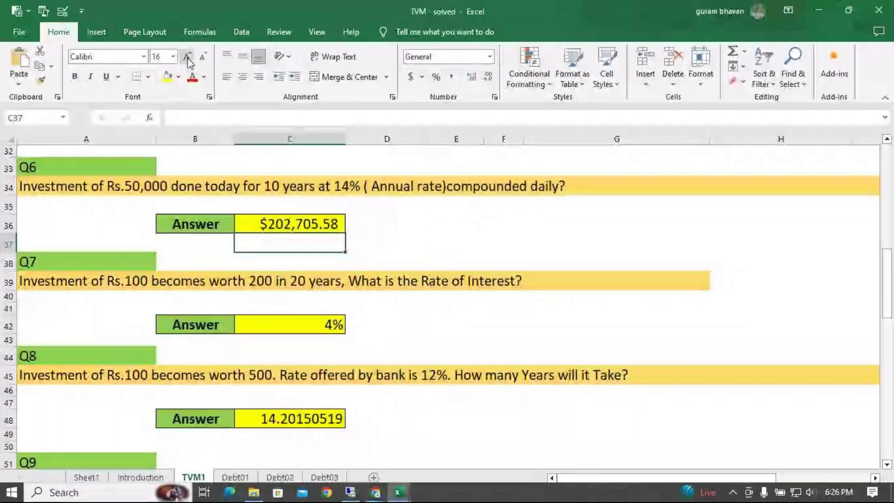
{"action": "left_click", "coordinate": [187, 57]}
{"action": "left_click", "coordinate": [187, 57]}
{"action": "key", "text": "F2"}
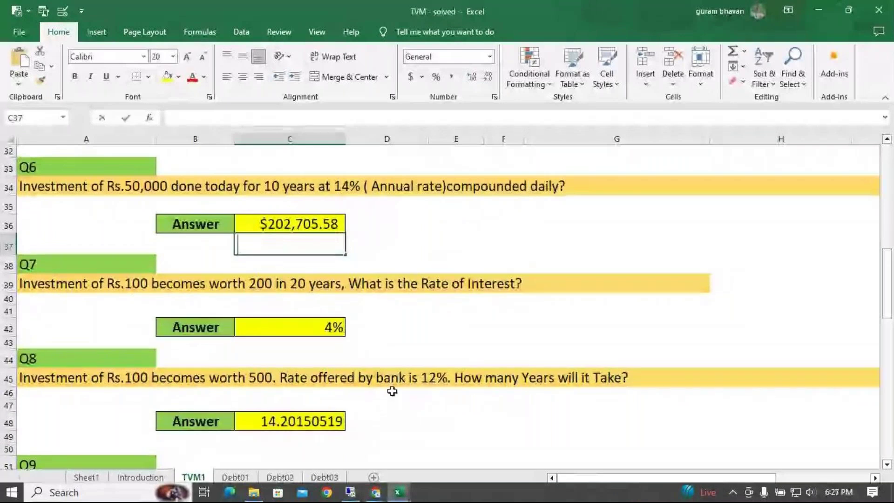
{"action": "type", "text": "="}
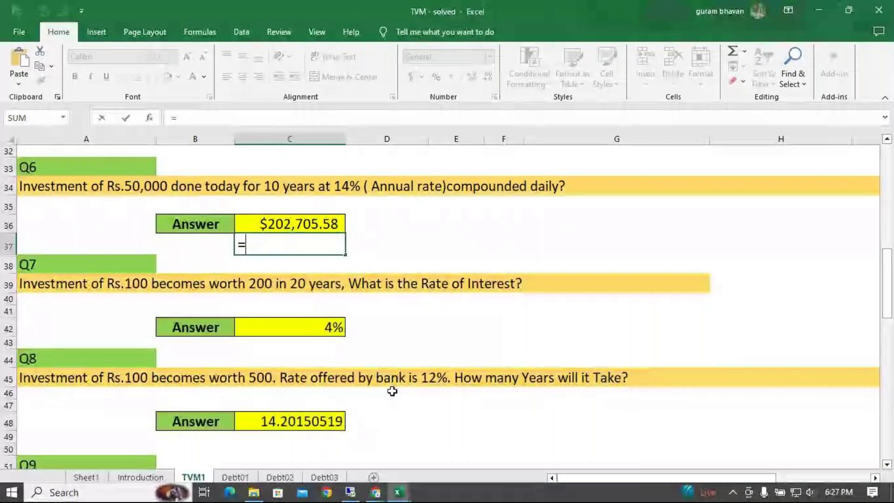
{"action": "type", "text": "FV("}
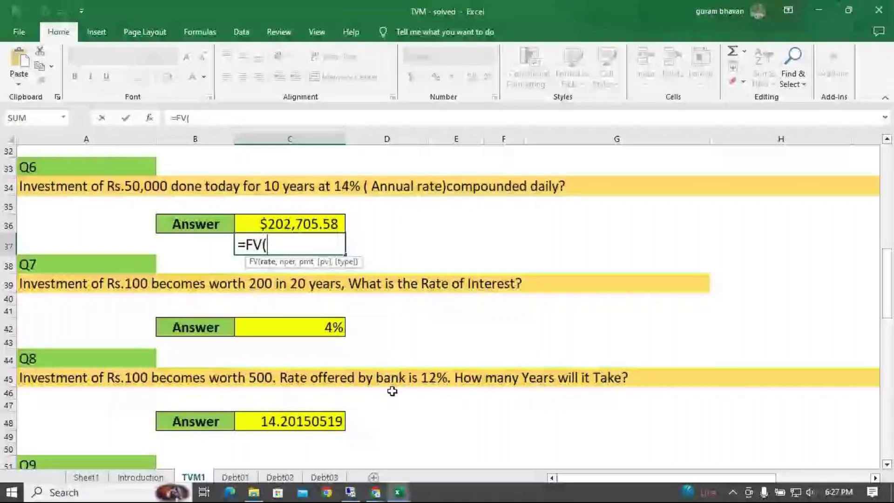
{"action": "type", "text": "14%"}
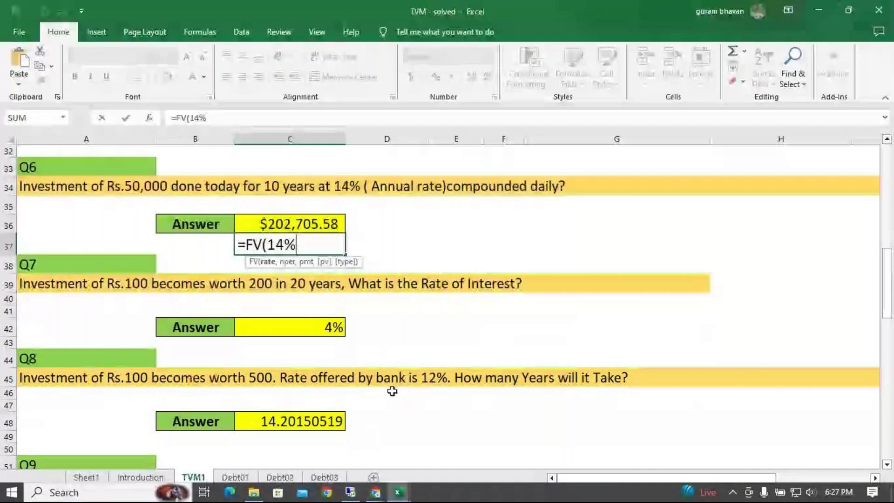
{"action": "type", "text": "/"}
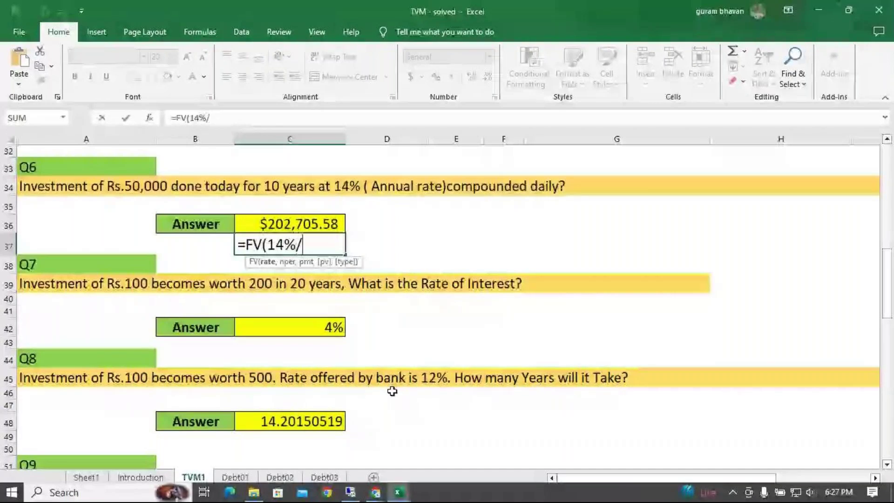
{"action": "type", "text": "36"}
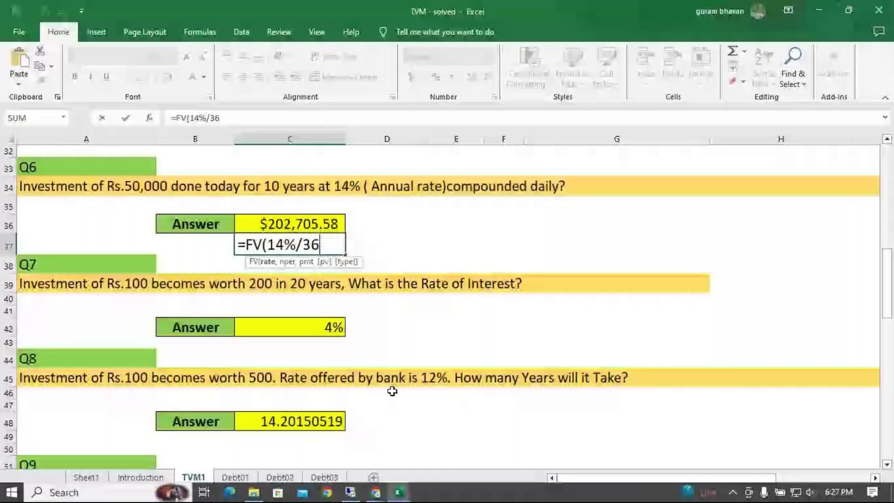
{"action": "type", "text": "5,"}
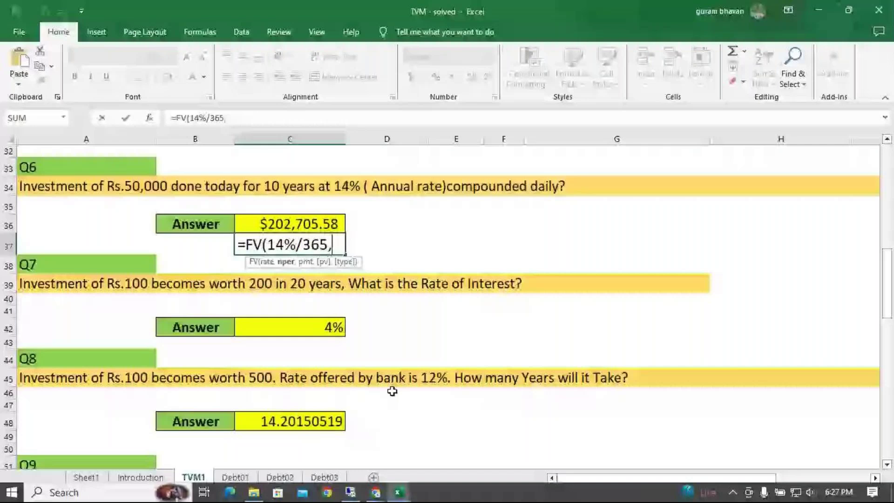
{"action": "type", "text": "10*365"}
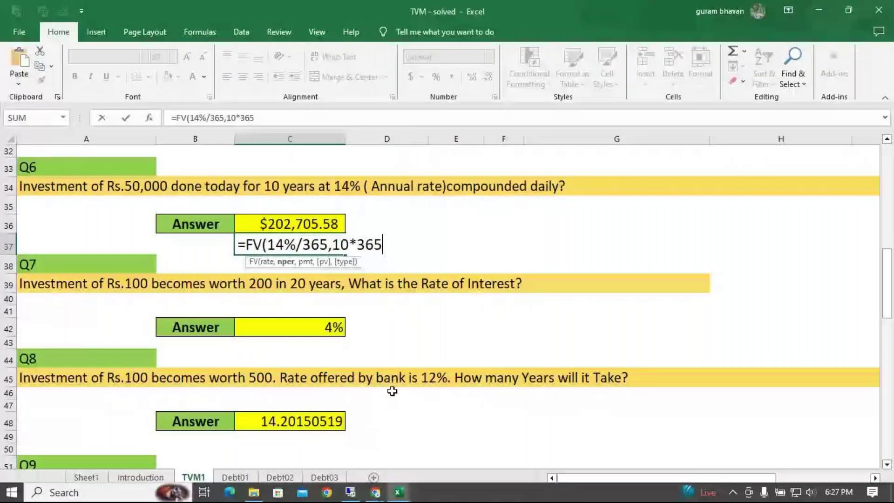
{"action": "type", "text": ","}
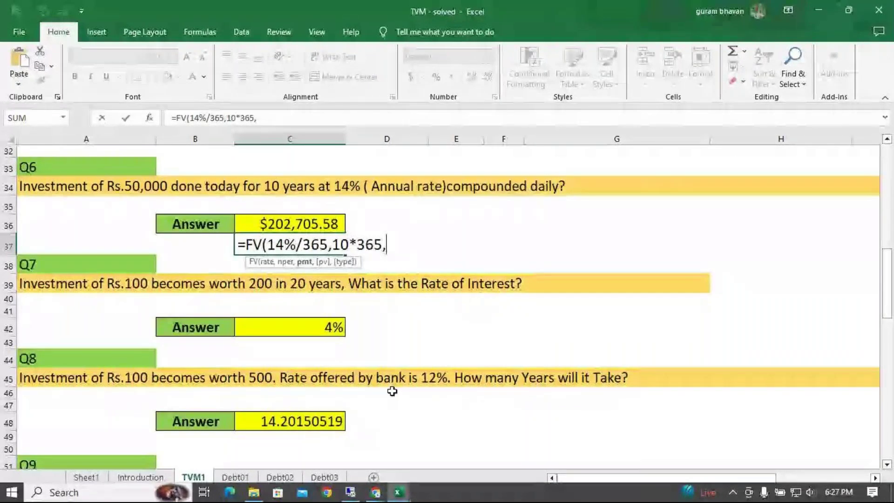
{"action": "type", "text": "0,"}
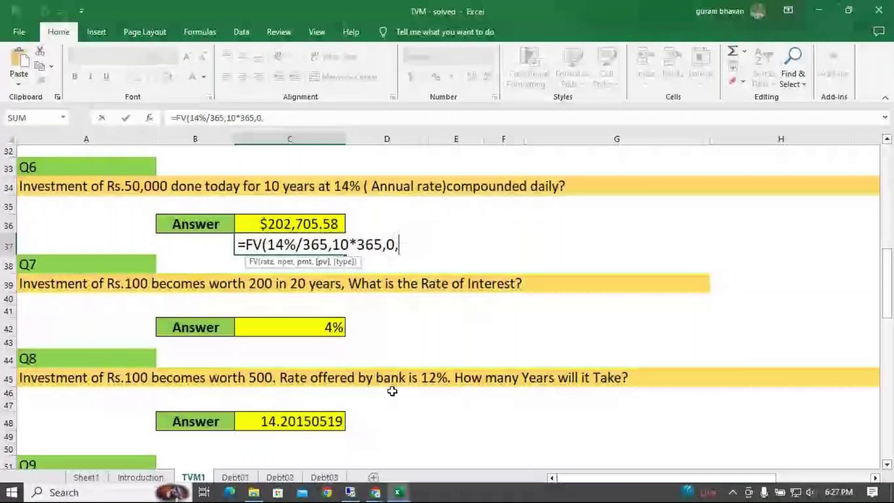
{"action": "type", "text": "-"}
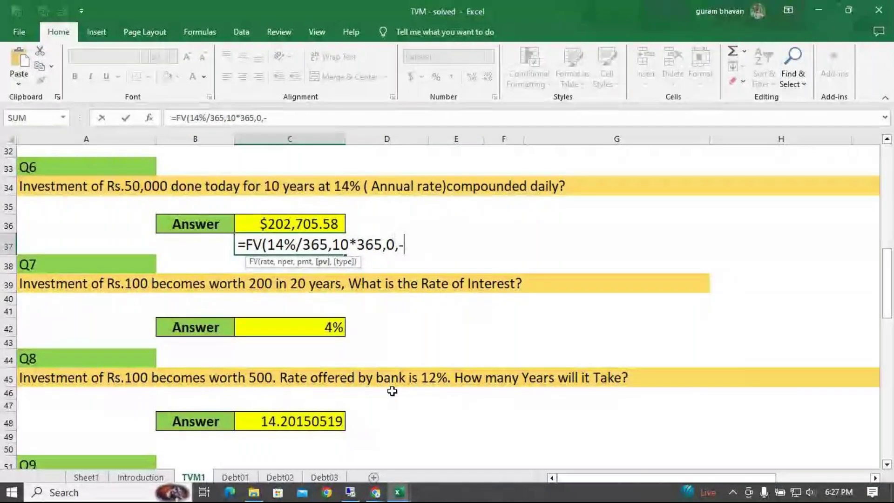
{"action": "type", "text": "50"}
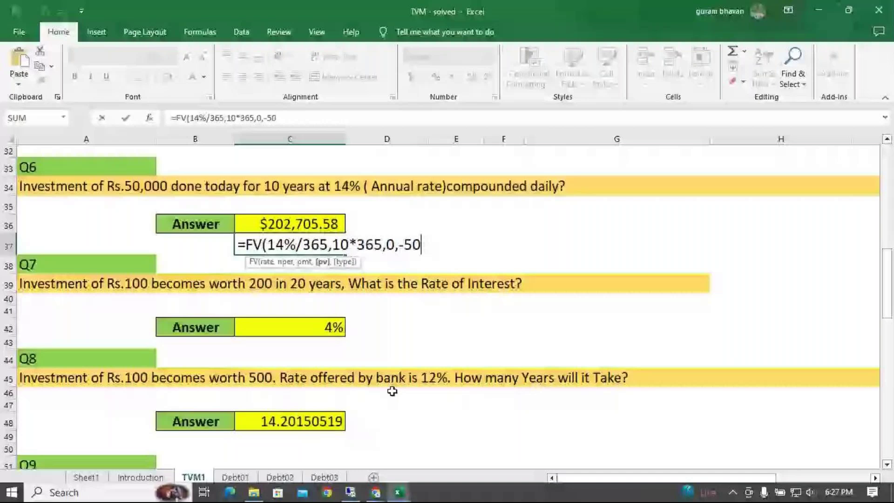
{"action": "type", "text": "000,0)"}
{"action": "key", "text": "Return"}
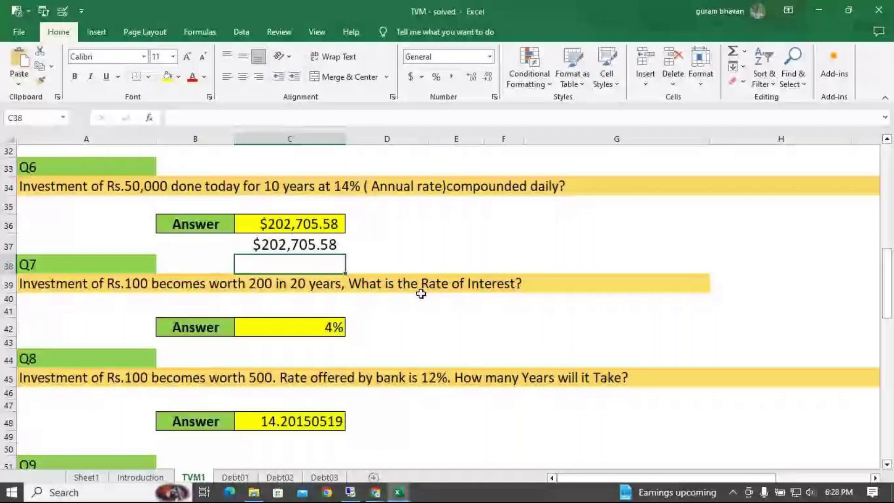
- Select C43 beneath the Q7 answer and enlarge its font
{"action": "key", "text": "Down"}
{"action": "key", "text": "Down"}
{"action": "key", "text": "Down"}
{"action": "key", "text": "Down"}
{"action": "key", "text": "Down"}
{"action": "key", "text": "F2"}
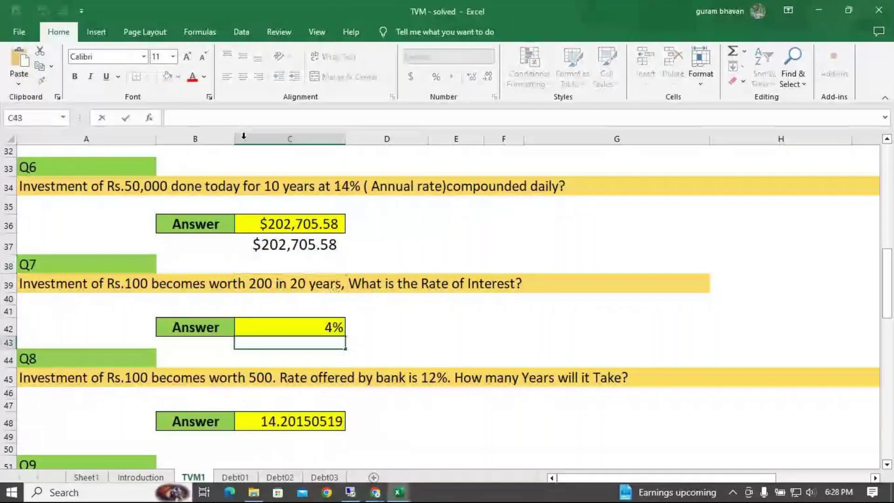
{"action": "left_click", "coordinate": [187, 56]}
{"action": "left_click", "coordinate": [187, 56]}
{"action": "left_click", "coordinate": [186, 56]}
{"action": "left_click", "coordinate": [187, 56]}
{"action": "left_click", "coordinate": [187, 56]}
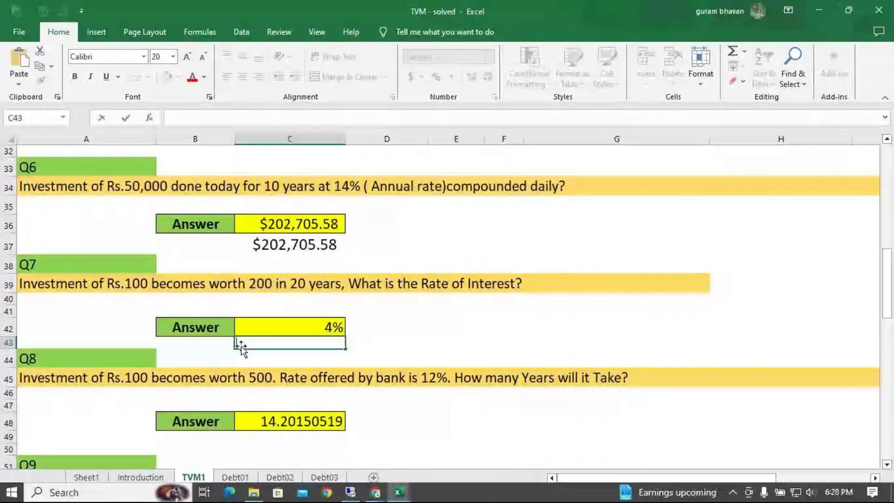
{"action": "key", "text": "Escape"}
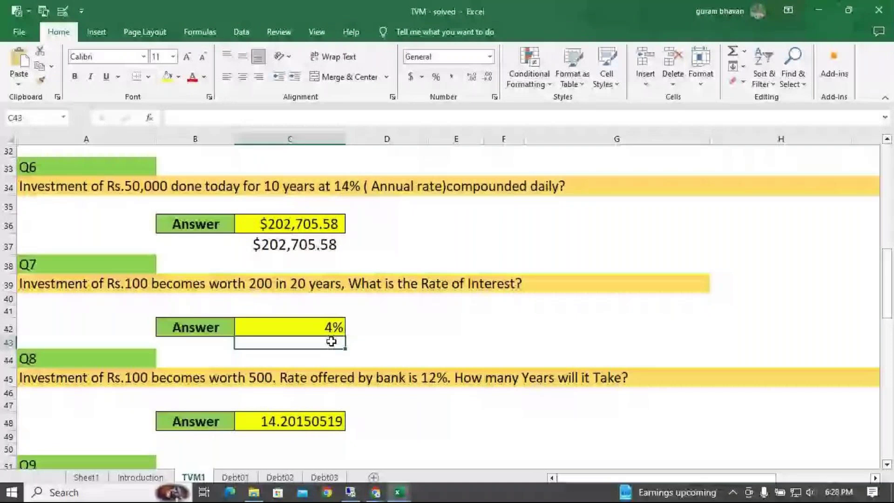
{"action": "left_click", "coordinate": [188, 56]}
{"action": "left_click", "coordinate": [188, 57]}
{"action": "left_click", "coordinate": [188, 57]}
{"action": "left_click", "coordinate": [188, 57]}
{"action": "left_click", "coordinate": [188, 57]}
{"action": "left_click", "coordinate": [187, 57]}
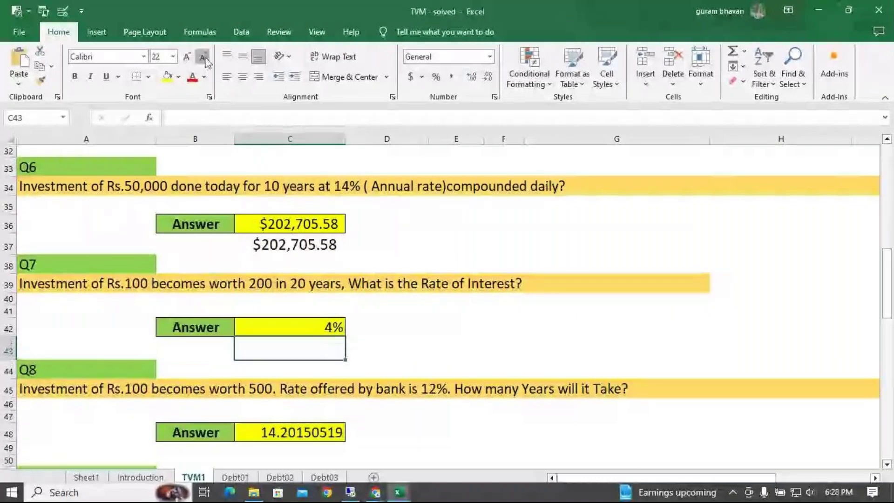
- Enter =RATE(20,0,-100,200,0) in C43, returning 4% for Q7
{"action": "type", "text": "=rate"}
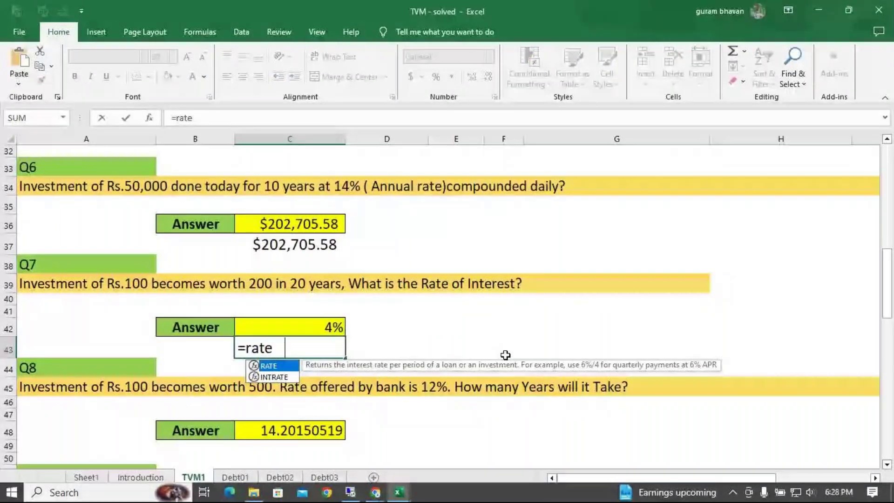
{"action": "key", "text": "Tab"}
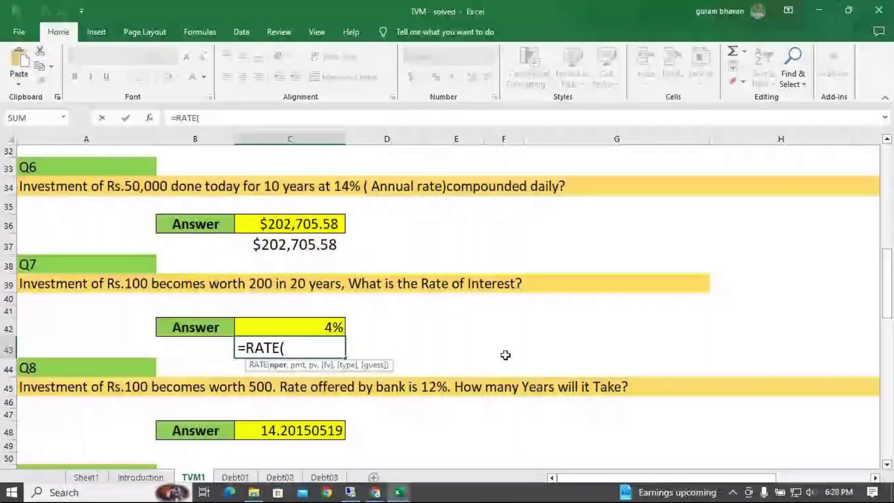
{"action": "type", "text": "20,"}
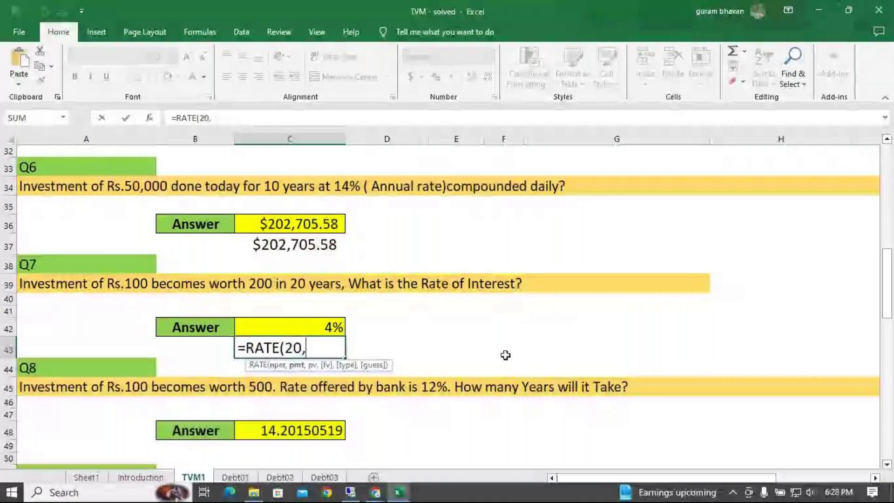
{"action": "type", "text": "0,"}
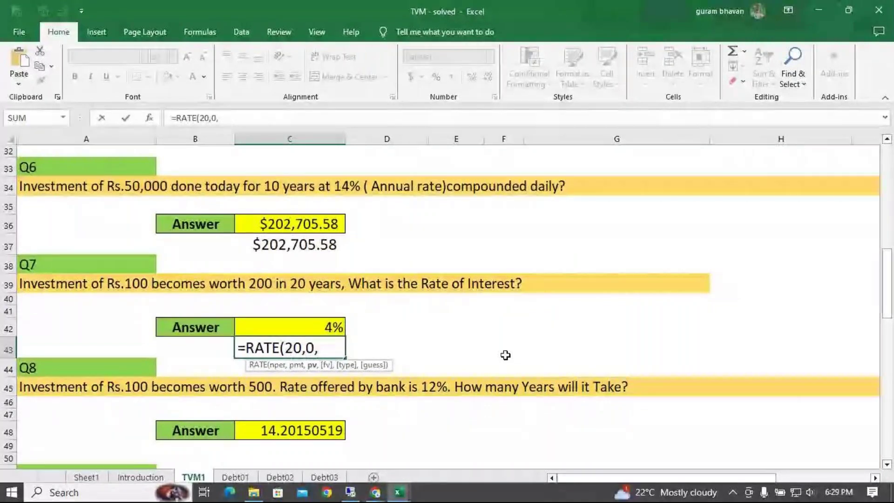
{"action": "type", "text": "-100,"}
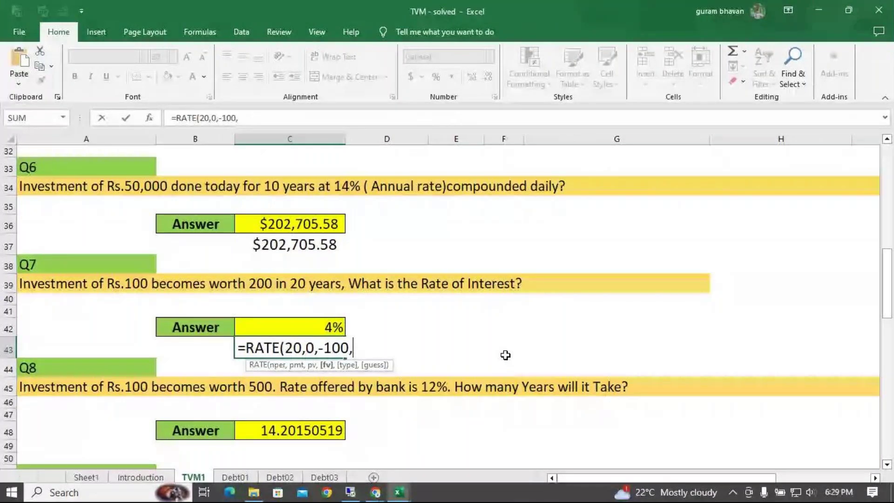
{"action": "type", "text": "200,"}
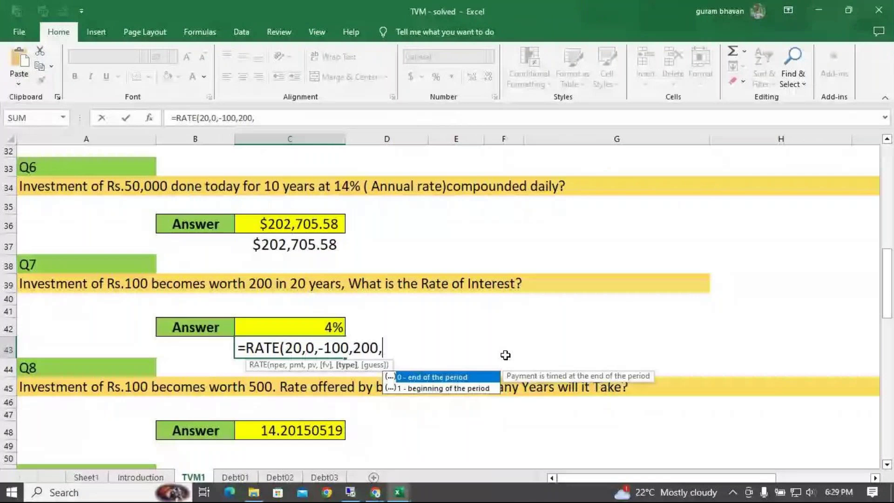
{"action": "type", "text": "0,"}
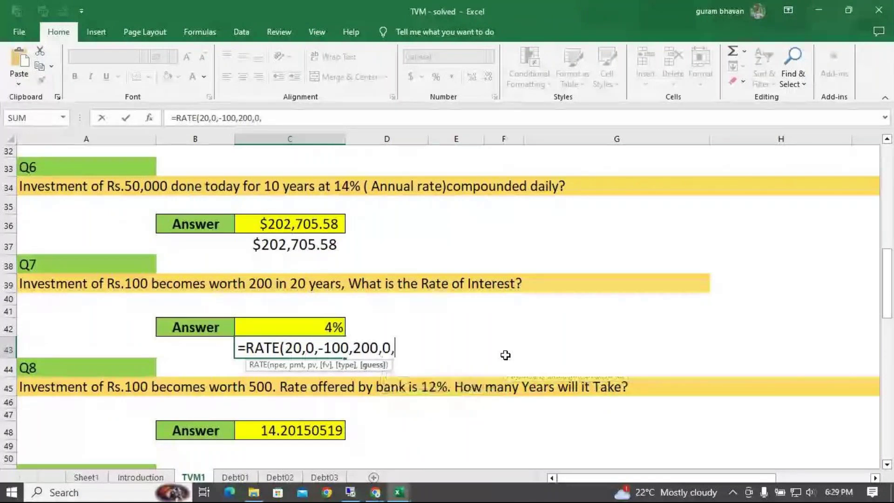
{"action": "key", "text": "BackSpace"}
{"action": "type", "text": ")"}
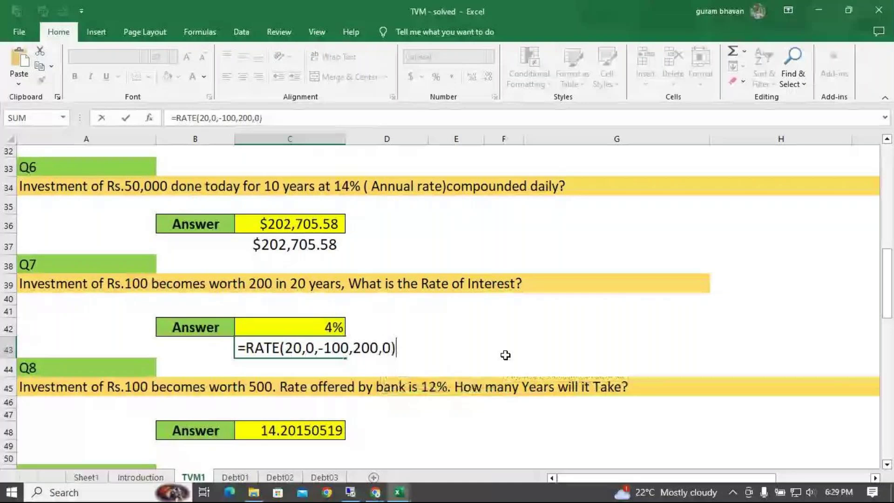
{"action": "key", "text": "Return"}
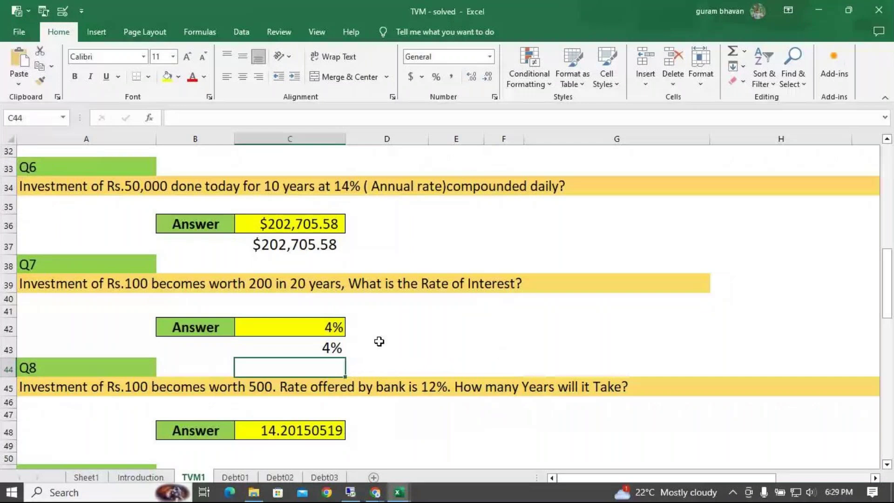
- Move to C49 beneath the Q8 answer and set its font size to 20
{"action": "scroll", "coordinate": [133, 290], "scroll_direction": "down", "scroll_amount": 2}
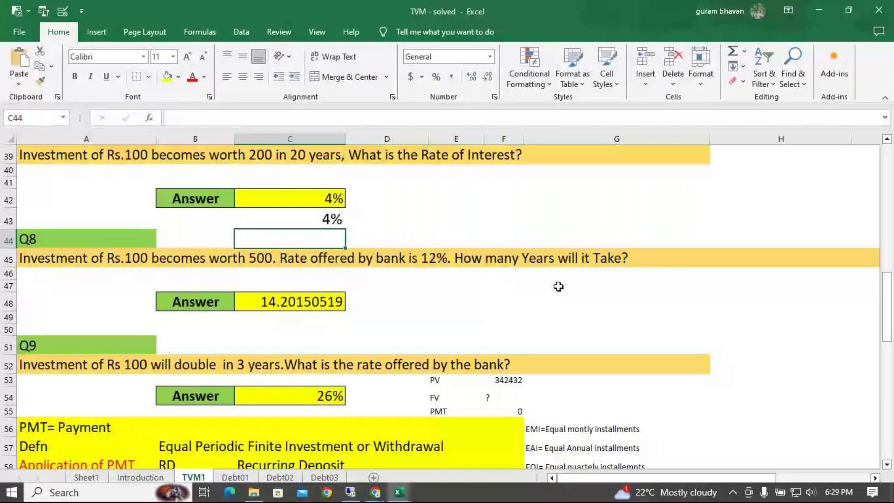
{"action": "key", "text": "Down"}
{"action": "key", "text": "Down"}
{"action": "key", "text": "Down"}
{"action": "key", "text": "Down"}
{"action": "key", "text": "Down"}
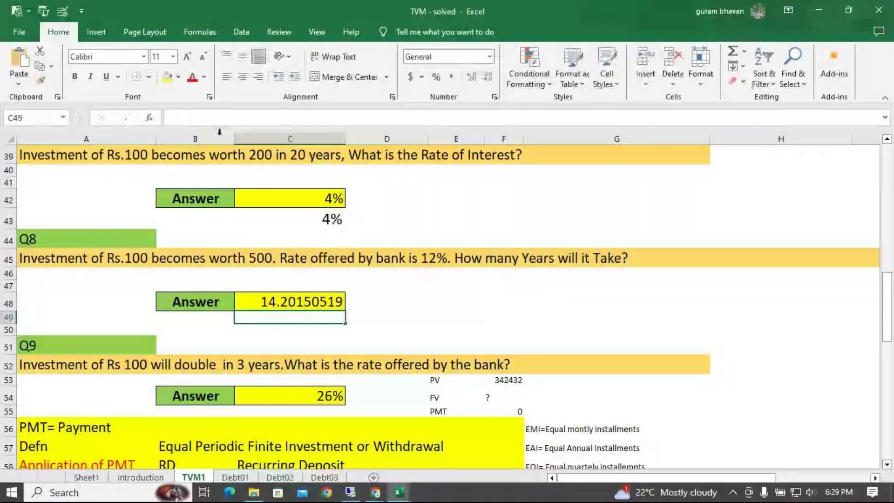
{"action": "key", "text": "ctrl+shift+period"}
{"action": "key", "text": "ctrl+shift+period"}
{"action": "key", "text": "ctrl+shift+period"}
{"action": "key", "text": "ctrl+shift+period"}
{"action": "key", "text": "ctrl+shift+period"}
- Enter =NPER(12%,0,-100,500,0) in C49, returning 14.20150519 years
{"action": "type", "text": "=npe"}
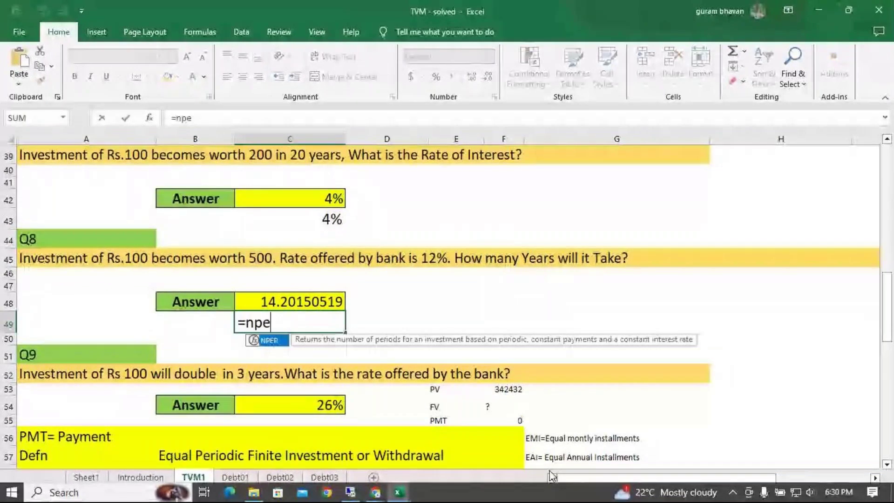
{"action": "type", "text": "r"}
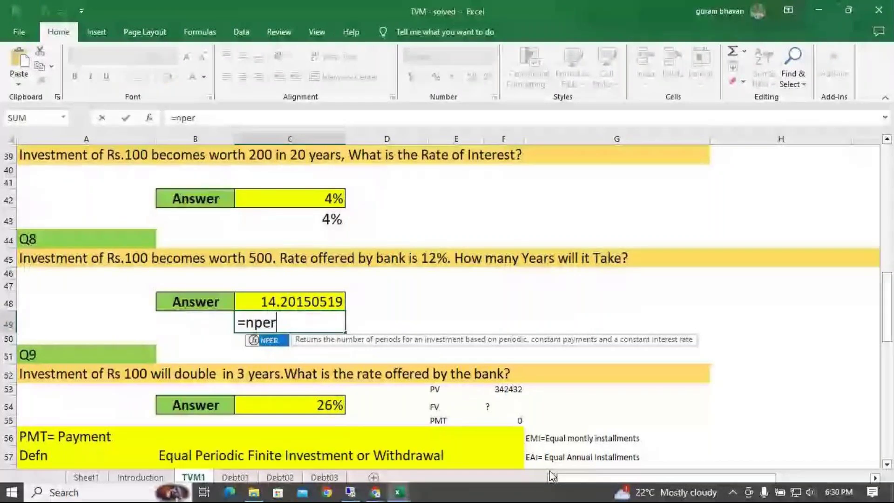
{"action": "key", "text": "Tab"}
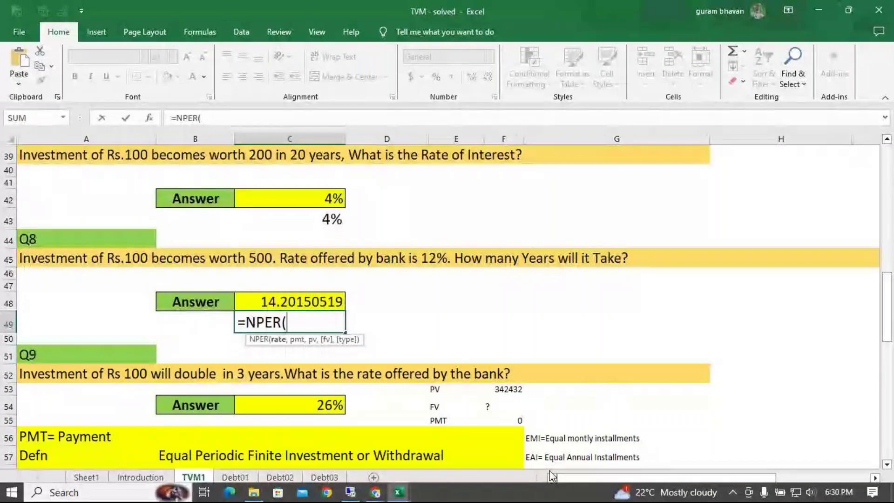
{"action": "type", "text": "12%,"}
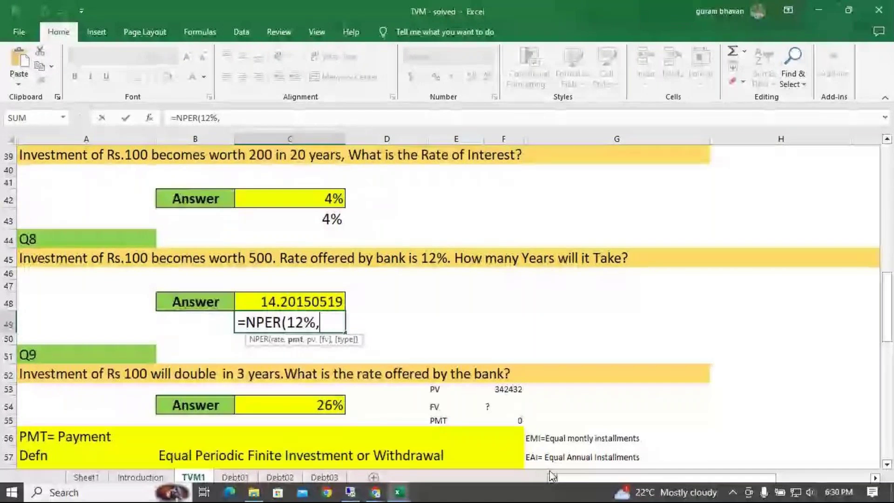
{"action": "type", "text": "0"}
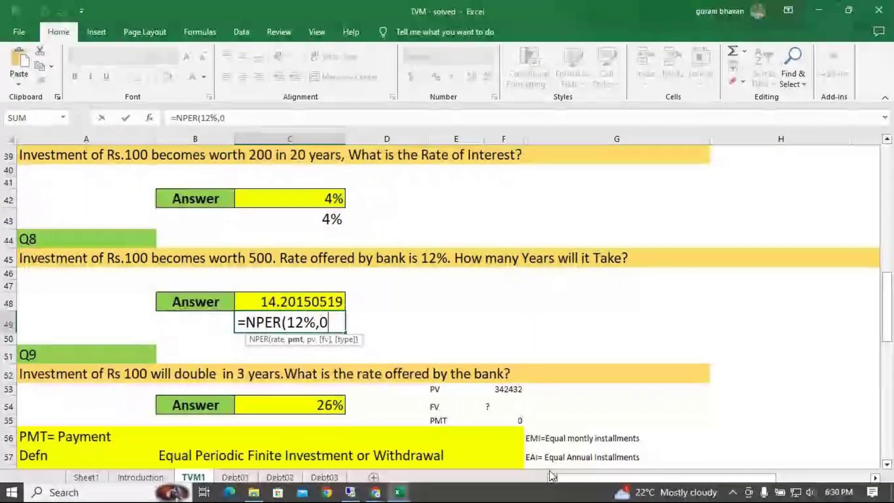
{"action": "type", "text": ","}
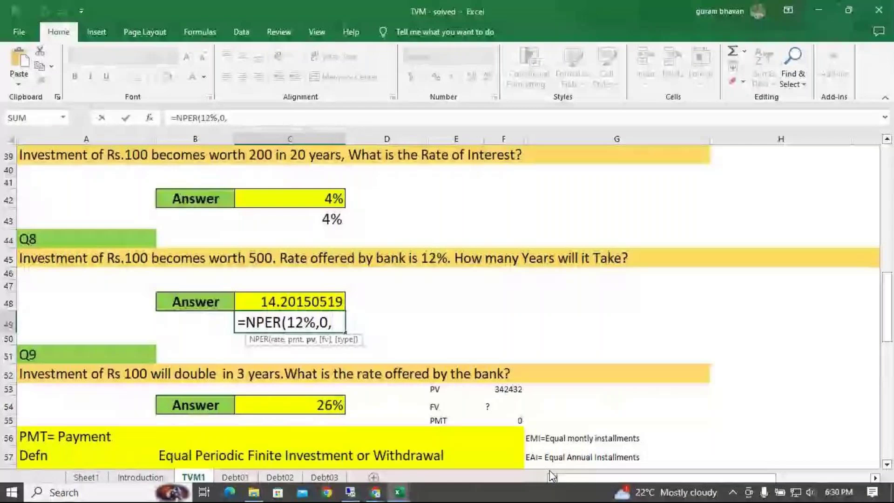
{"action": "type", "text": "-10"}
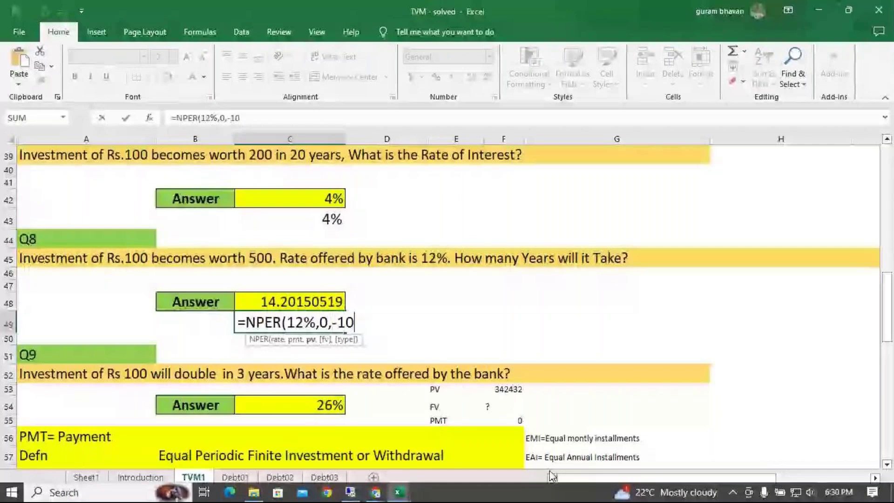
{"action": "type", "text": "0,"}
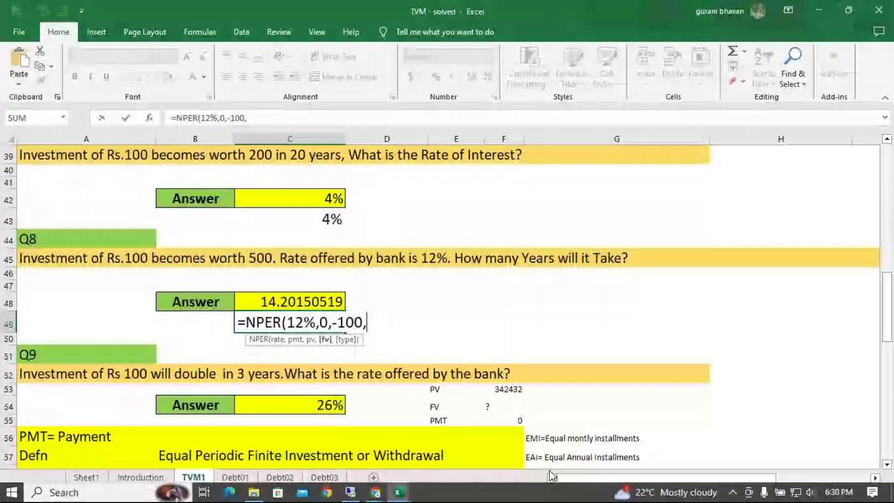
{"action": "type", "text": "500"}
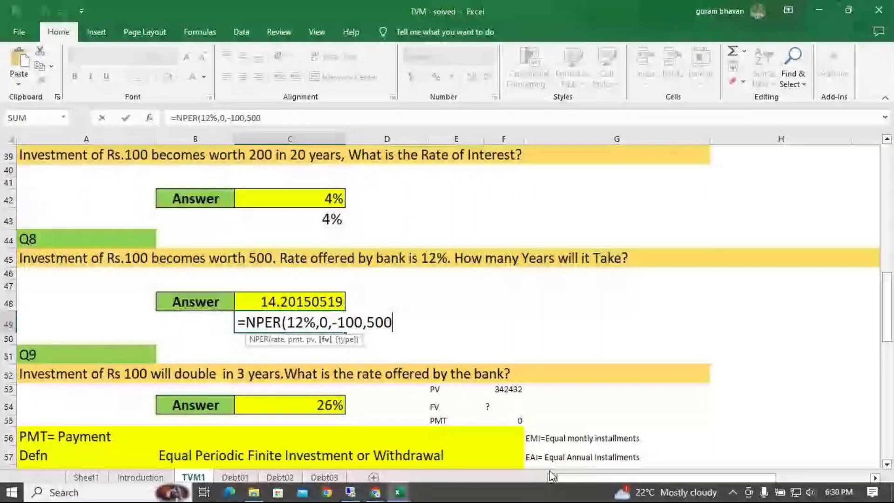
{"action": "type", "text": ",0)"}
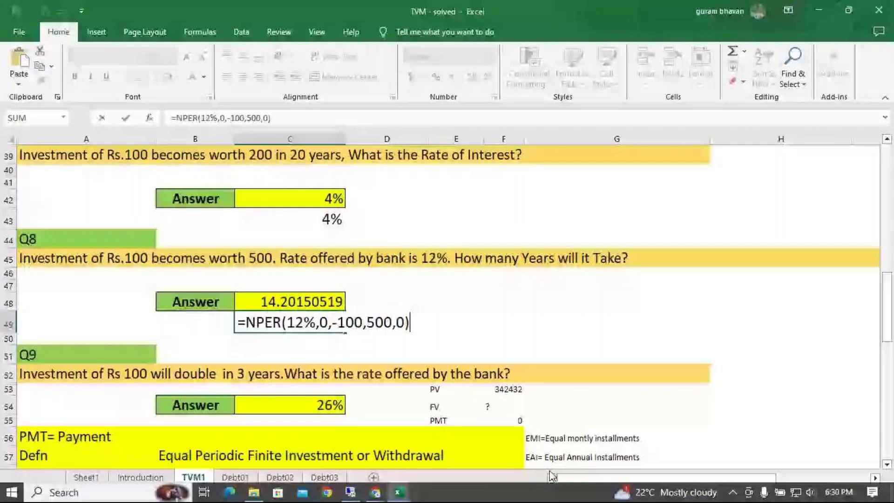
{"action": "key", "text": "Return"}
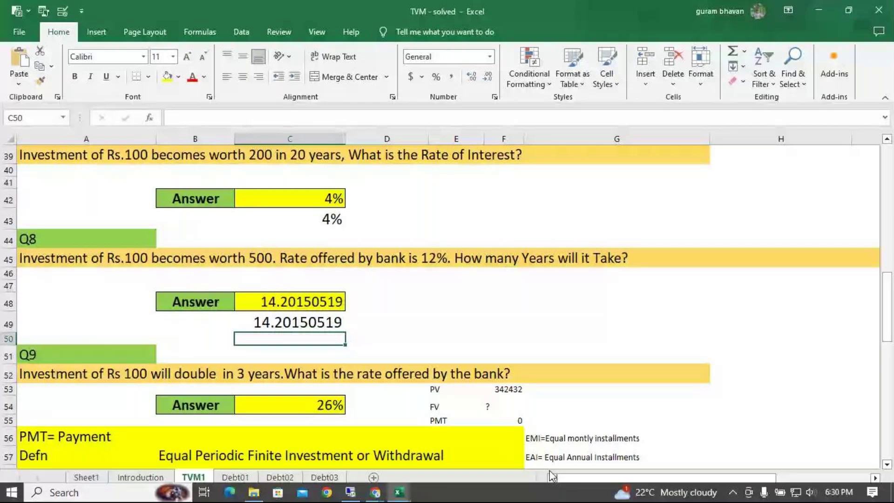
- Make C37 display its Q6 FV formula as text, then start re-entering C43 with '='
{"action": "left_click", "coordinate": [886, 139]}
{"action": "scroll", "coordinate": [333, 213], "scroll_direction": "up", "scroll_amount": 1}
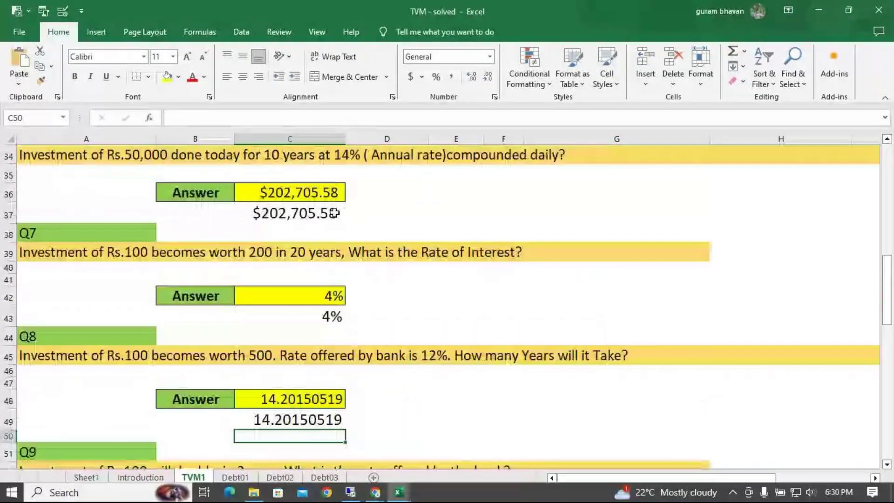
{"action": "left_click", "coordinate": [334, 213]}
{"action": "triple_click", "coordinate": [314, 122]}
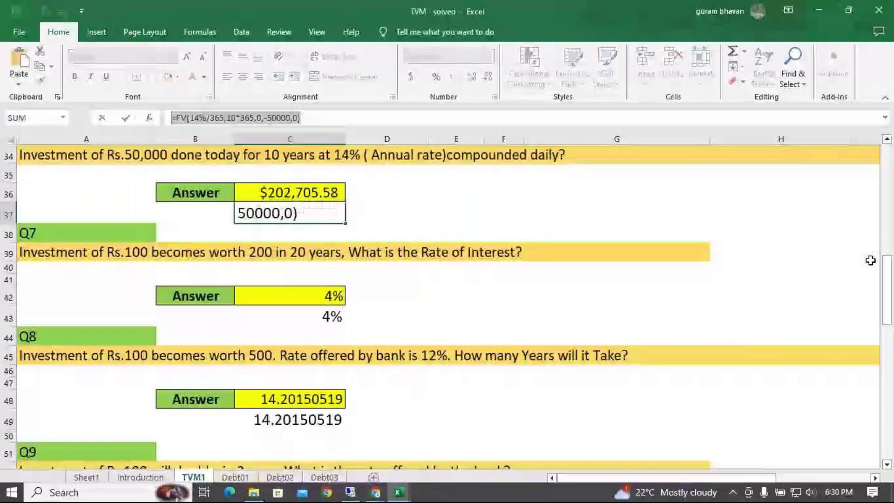
{"action": "left_click", "coordinate": [314, 214]}
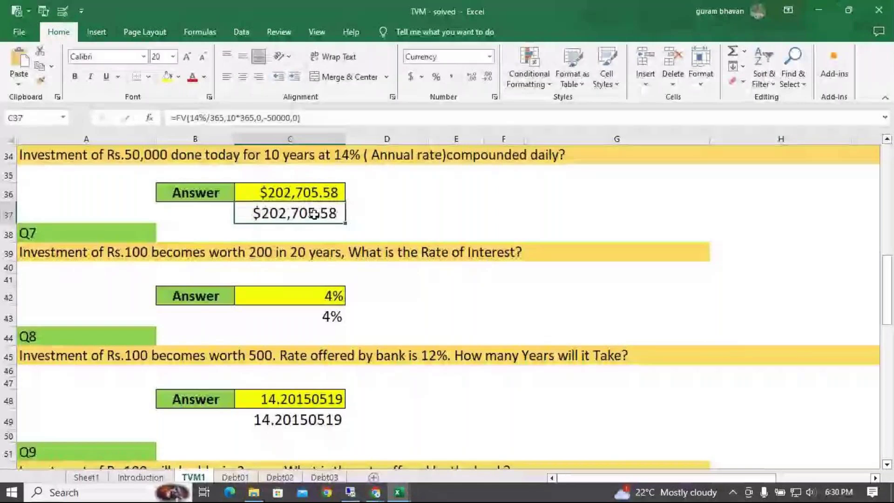
{"action": "double_click", "coordinate": [314, 213]}
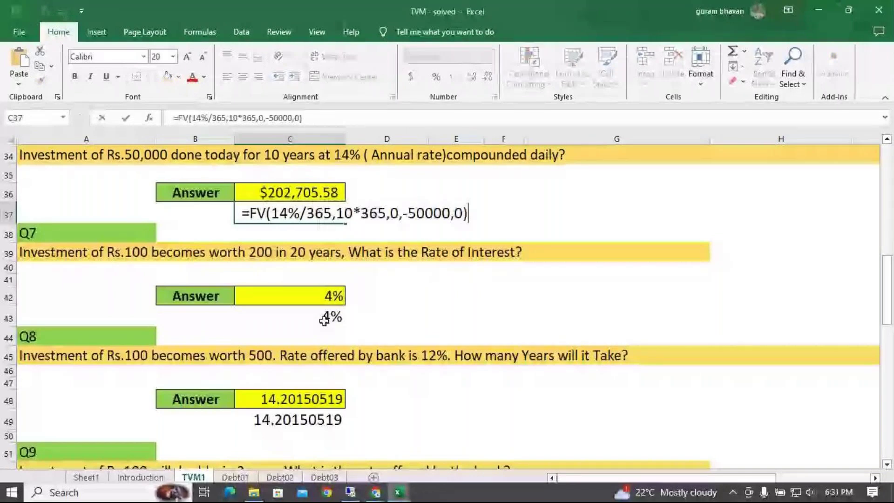
{"action": "left_click", "coordinate": [324, 320]}
{"action": "type", "text": "="}
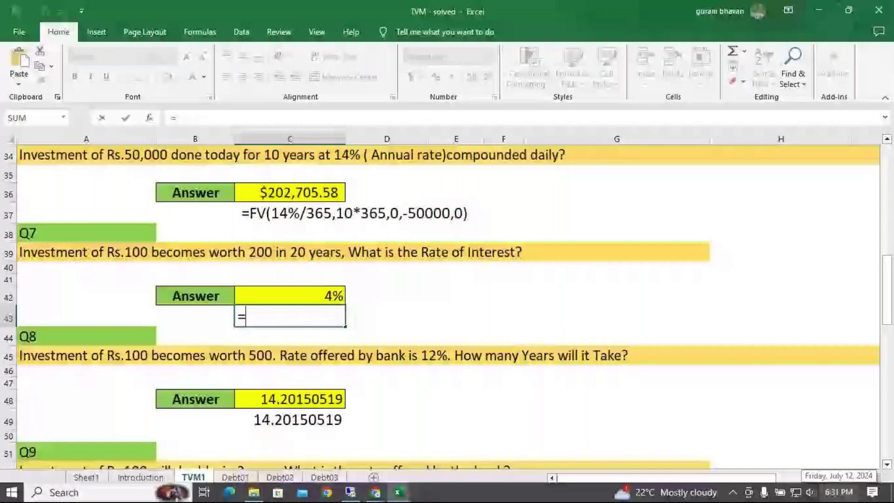
- Retype =RATE(20,0,-100, in C43, briefly showing the desktop before returning to Excel
{"action": "type", "text": "rate"}
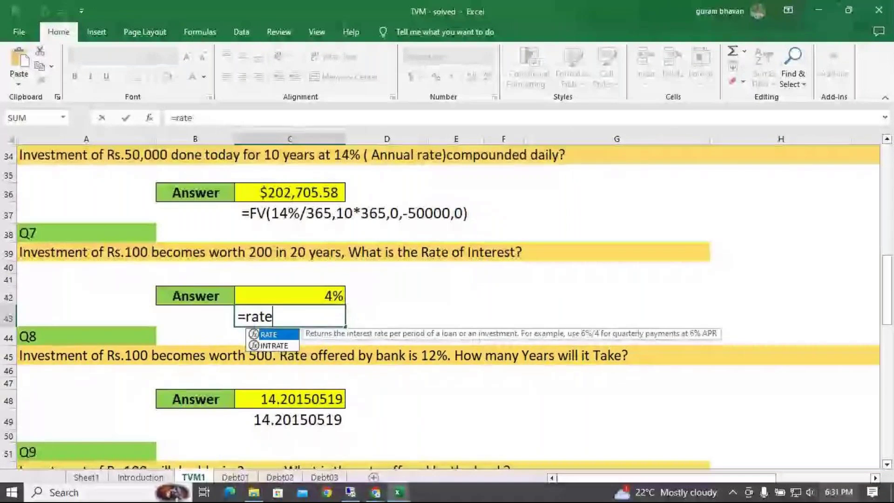
{"action": "key", "text": "Tab"}
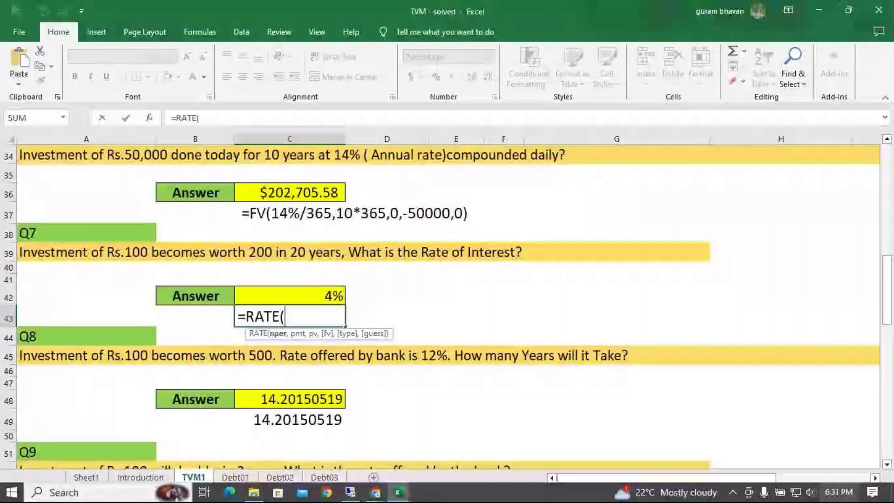
{"action": "type", "text": "20,"}
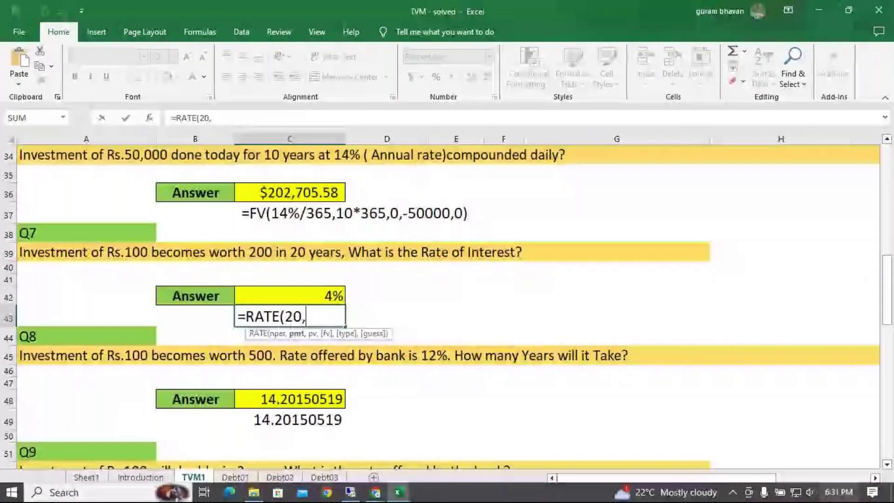
{"action": "type", "text": "0,"}
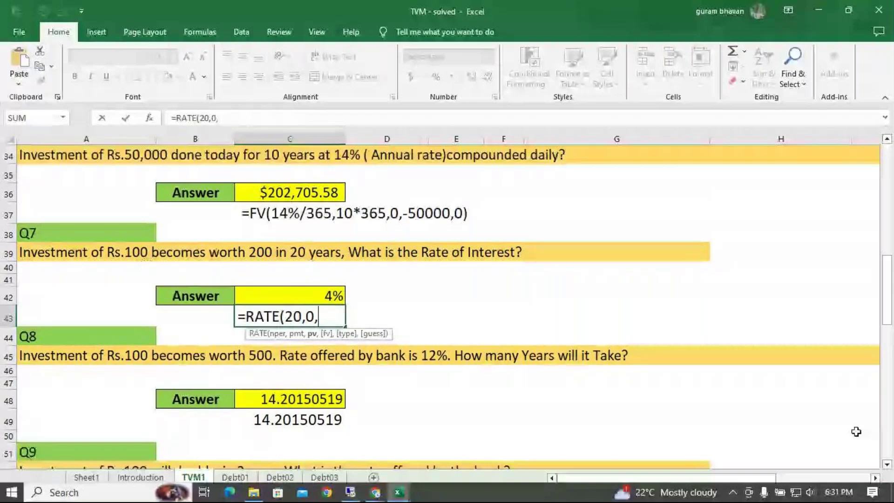
{"action": "type", "text": "-"}
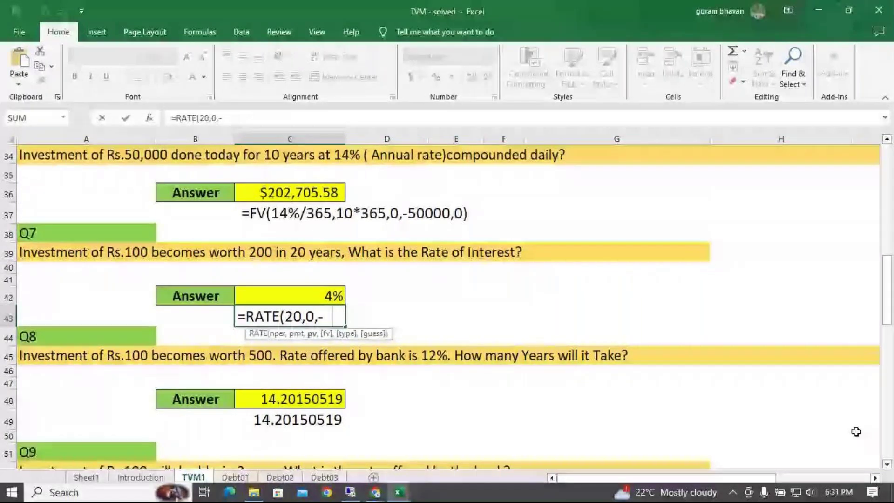
{"action": "type", "text": "100,"}
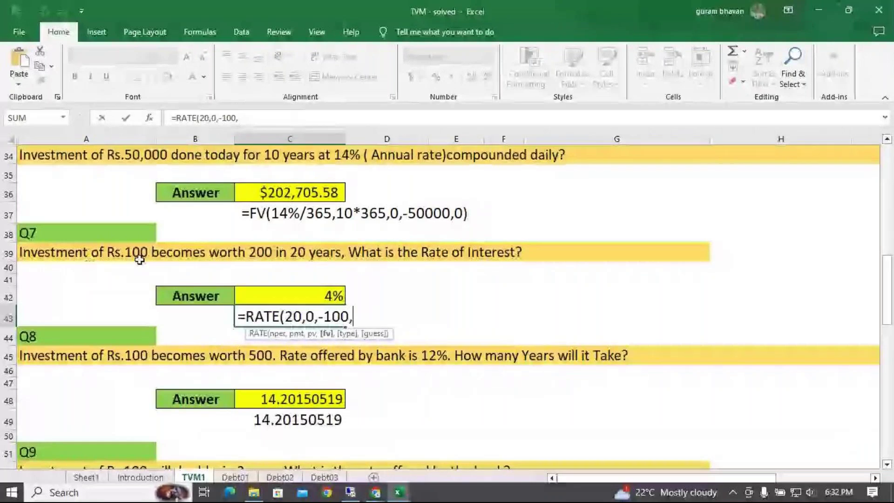
{"action": "key", "text": "super+d"}
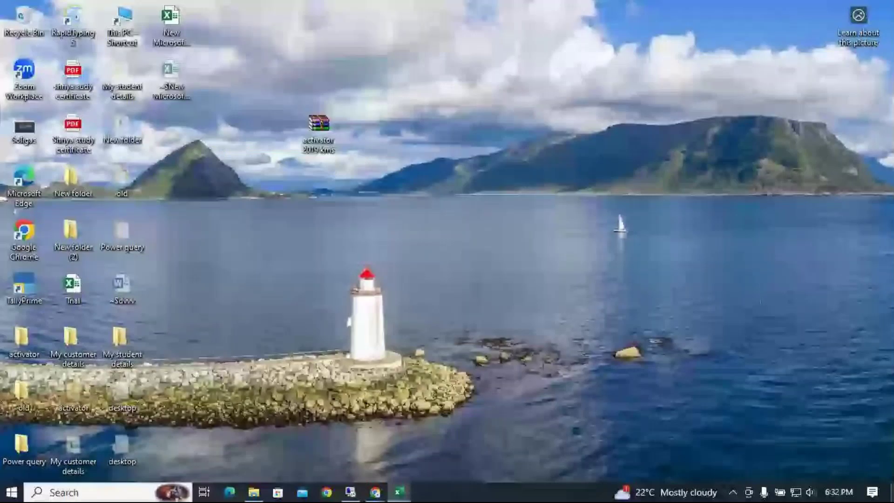
{"action": "key", "text": "super+d"}
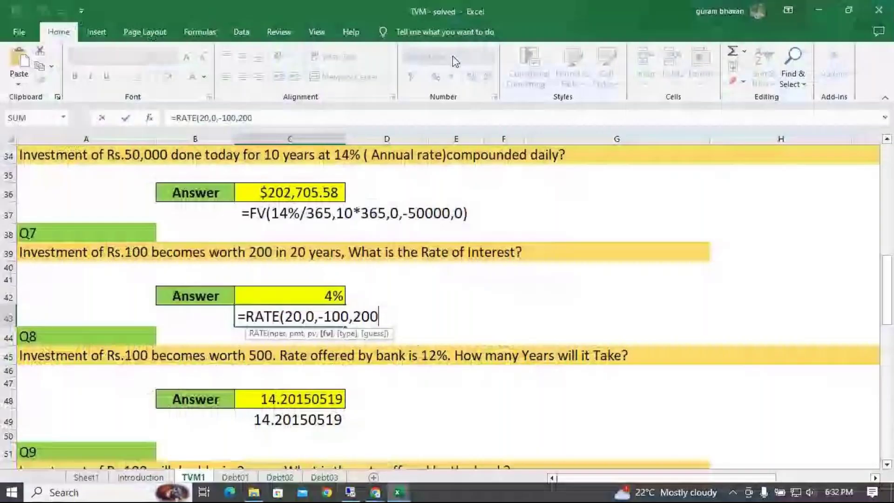
- Complete =RATE(20,0,-100,200,0) in C43, returning 4% for Q7
{"action": "type", "text": ",0"}
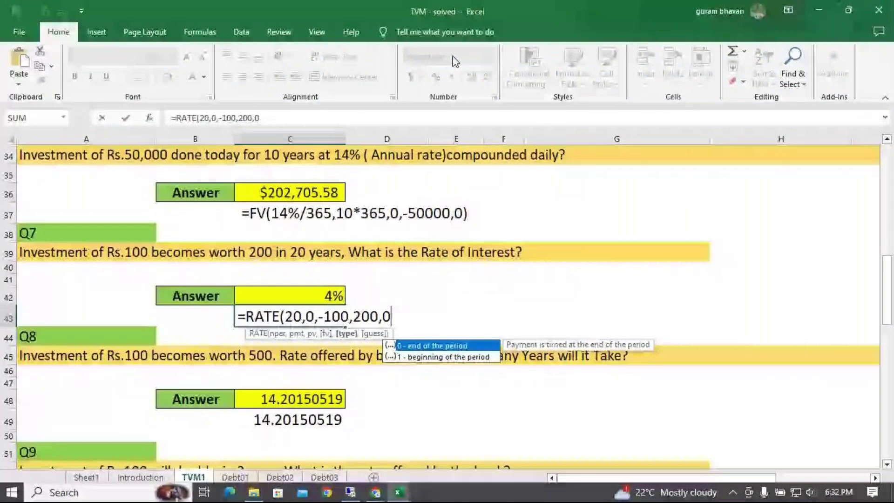
{"action": "type", "text": ")"}
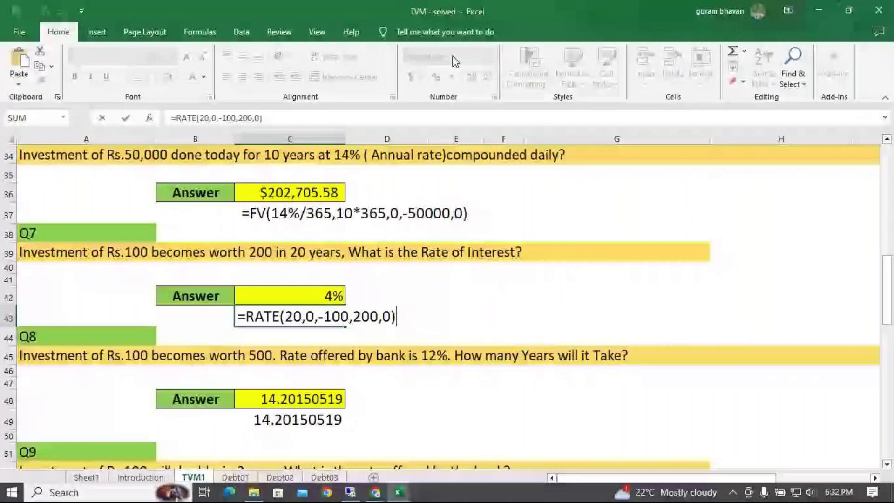
{"action": "key", "text": "ctrl+Return"}
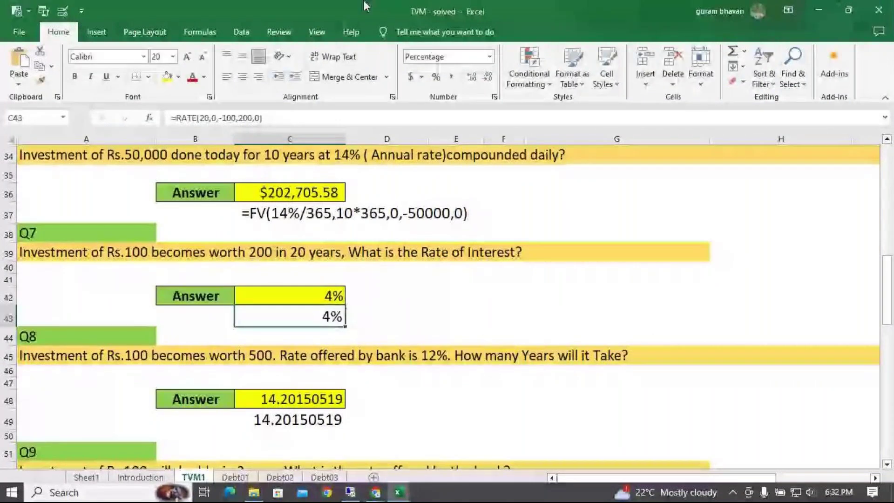
- Re-edit C43 so the RATE formula appears as text beneath the Q7 answer
{"action": "triple_click", "coordinate": [301, 119]}
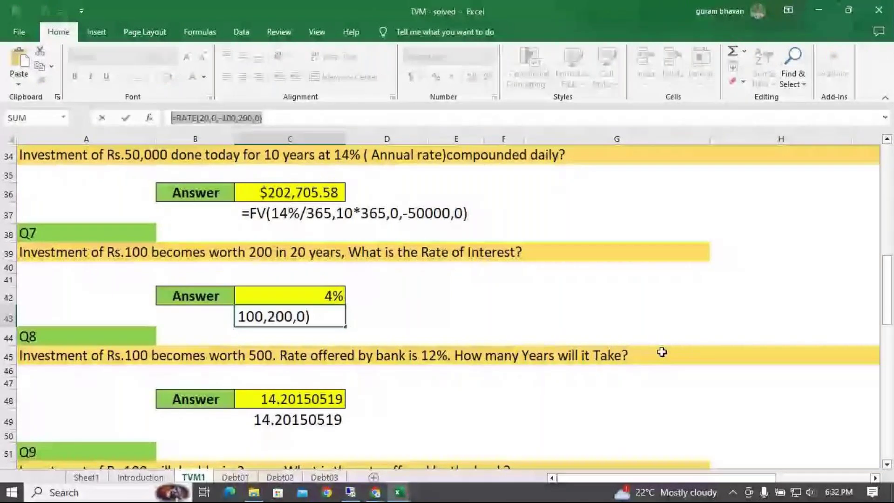
{"action": "key", "text": "Return"}
{"action": "key", "text": "Up"}
{"action": "key", "text": "F2"}
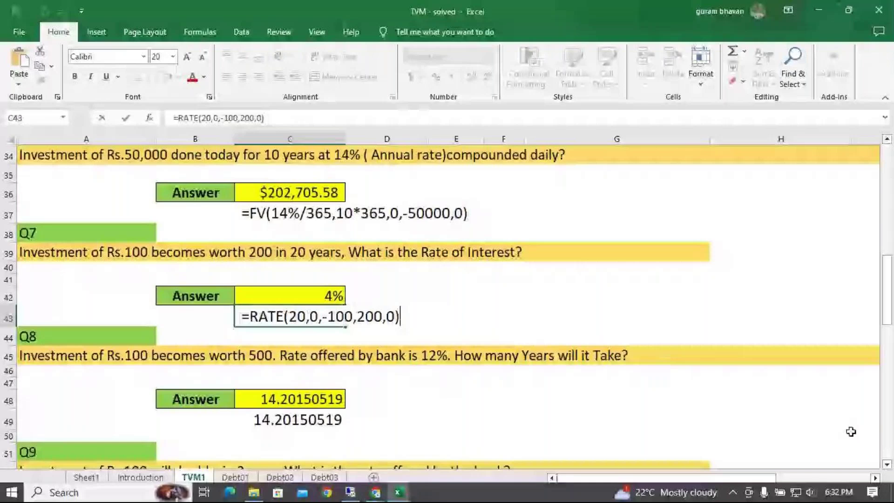
{"action": "left_click", "coordinate": [303, 435]}
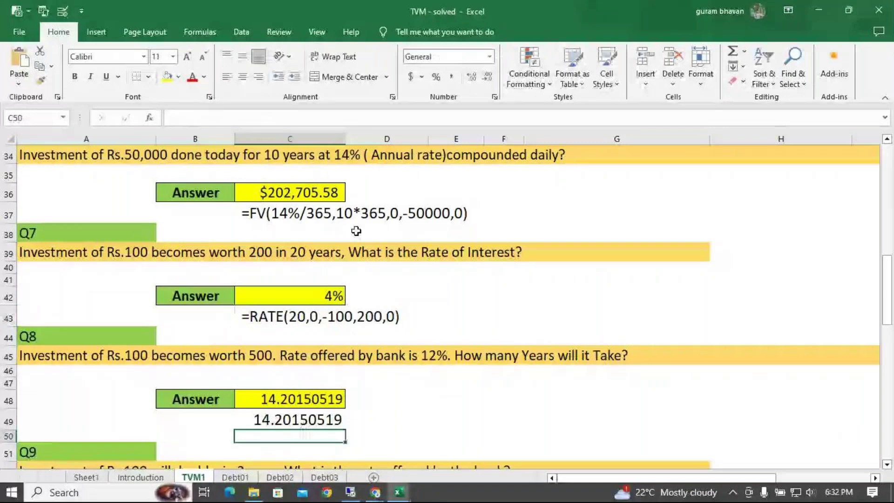
{"action": "key", "text": "Up"}
{"action": "key", "text": "F2"}
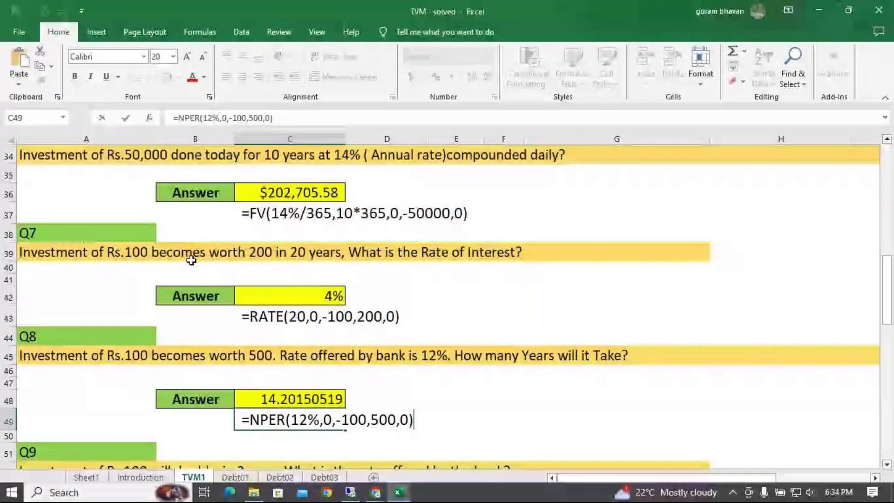
- Commit the NPER formula text in C49 and open C42's RATE formula for review
{"action": "left_click", "coordinate": [255, 295]}
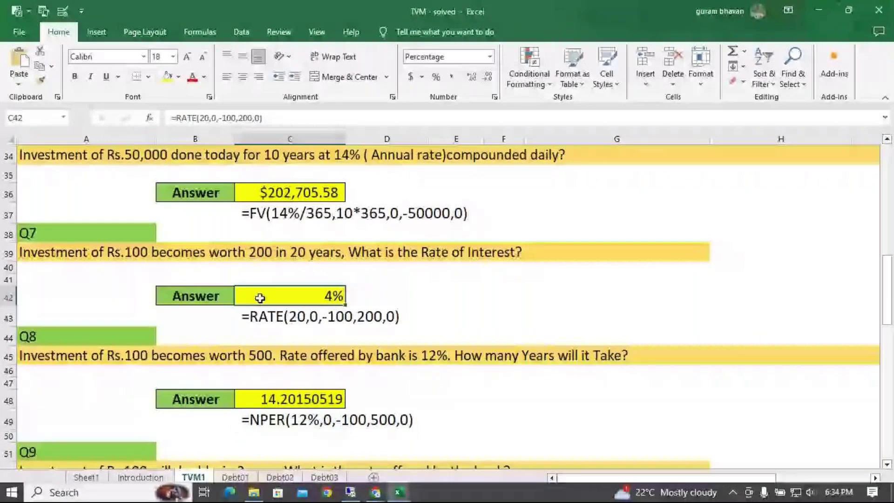
{"action": "double_click", "coordinate": [274, 296]}
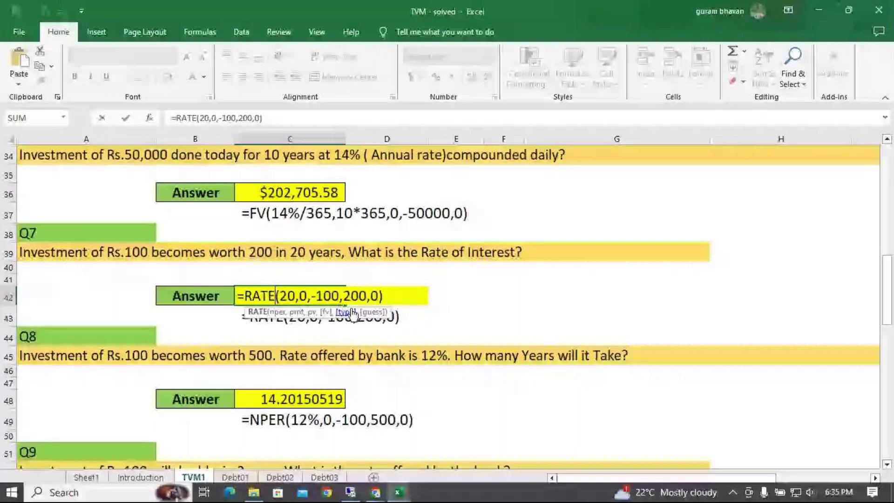
- Exit the Q7 answer's =RATE(20,0,-100,200,0) formula in C42 without changes
{"action": "left_click", "coordinate": [557, 317]}
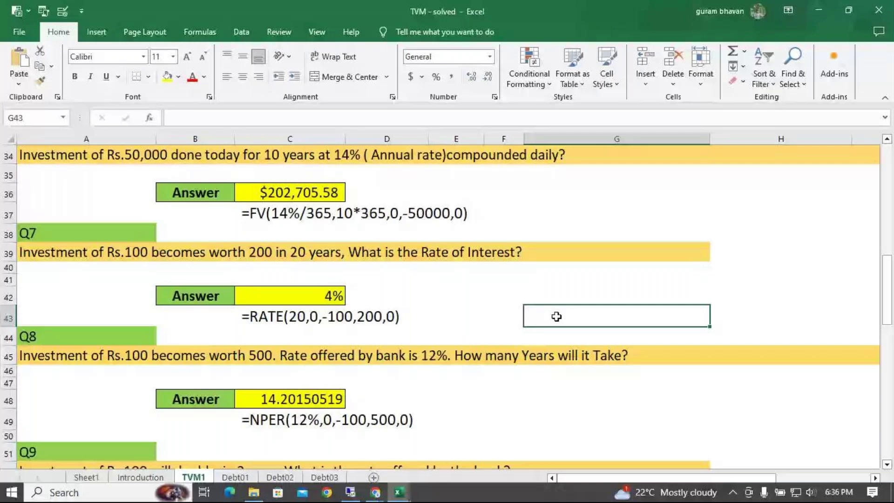
- Scroll down to Q9 and select C55 beneath its 26% answer
{"action": "scroll", "coordinate": [556, 316], "scroll_direction": "down", "scroll_amount": 4}
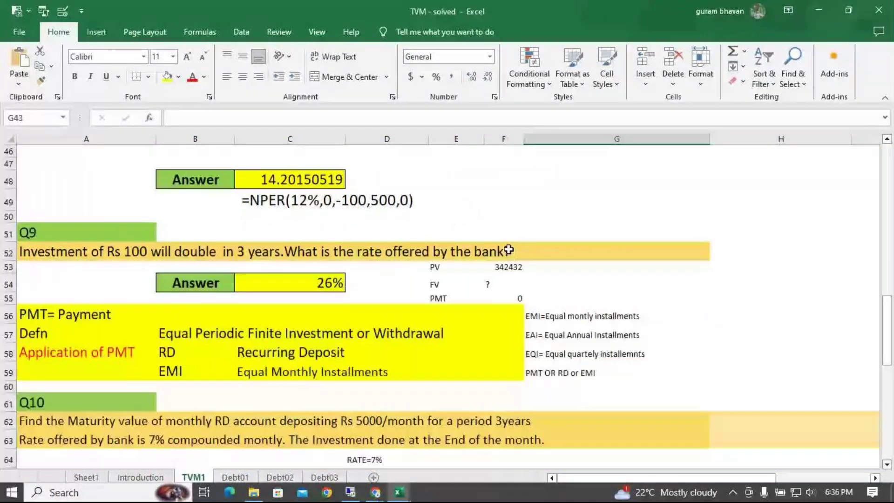
{"action": "scroll", "coordinate": [728, 243], "scroll_direction": "down", "scroll_amount": 2}
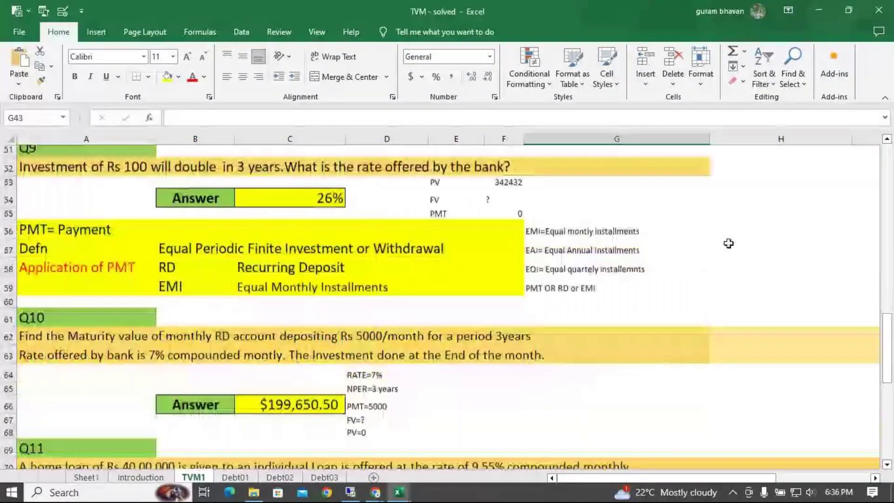
{"action": "scroll", "coordinate": [729, 243], "scroll_direction": "up", "scroll_amount": 6}
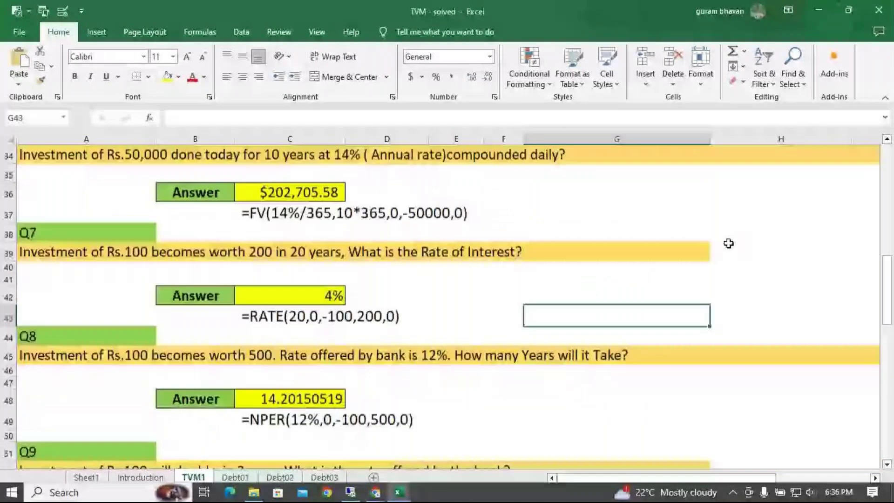
{"action": "scroll", "coordinate": [729, 243], "scroll_direction": "down", "scroll_amount": 5}
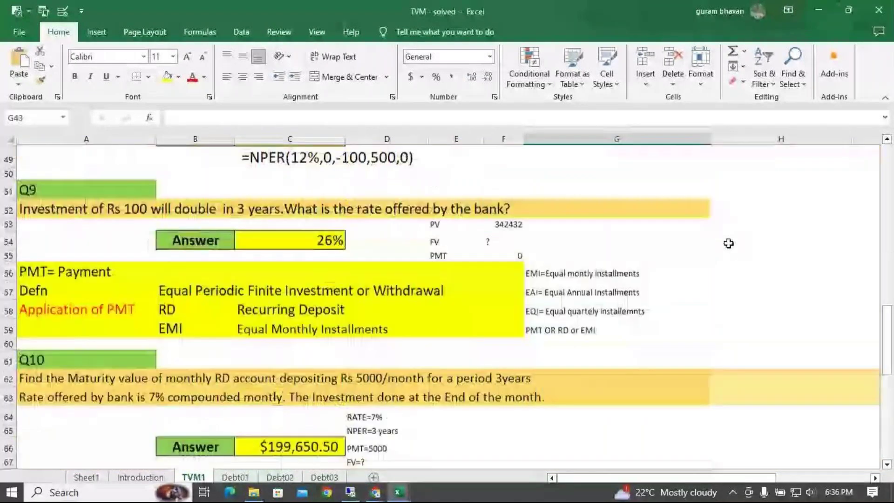
{"action": "left_click", "coordinate": [887, 464]}
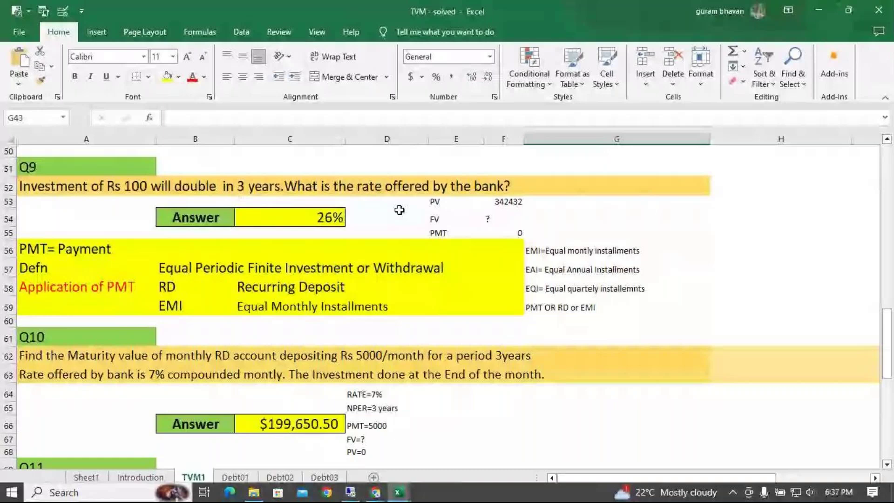
{"action": "left_click", "coordinate": [289, 233]}
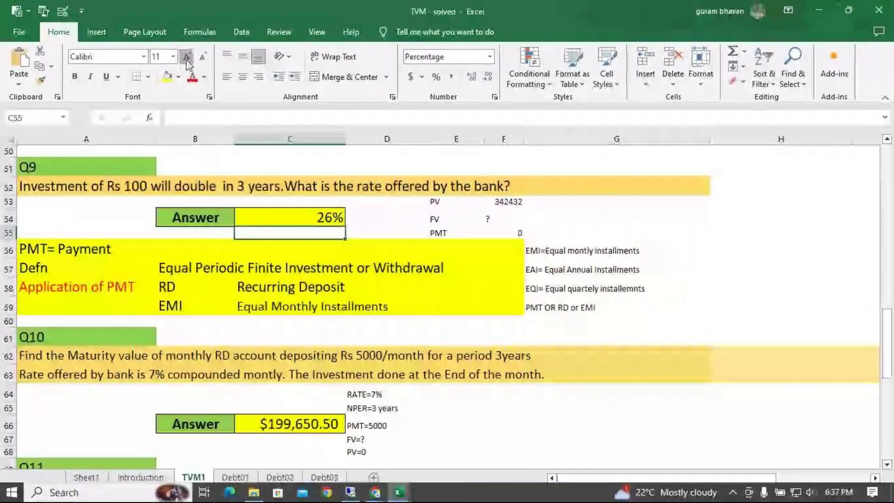
- Enter =RATE(3,0,-100,200,0) in enlarged text in C55, returning 26% for Q9
{"action": "left_click", "coordinate": [186, 58]}
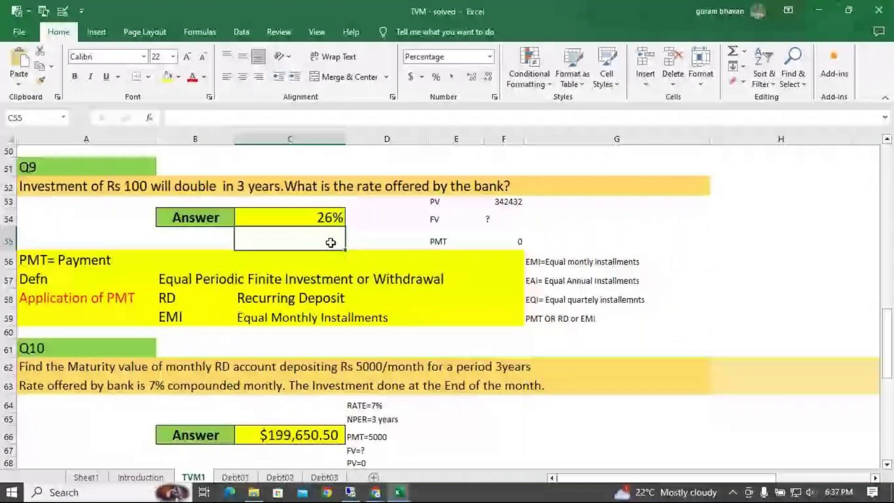
{"action": "type", "text": "="}
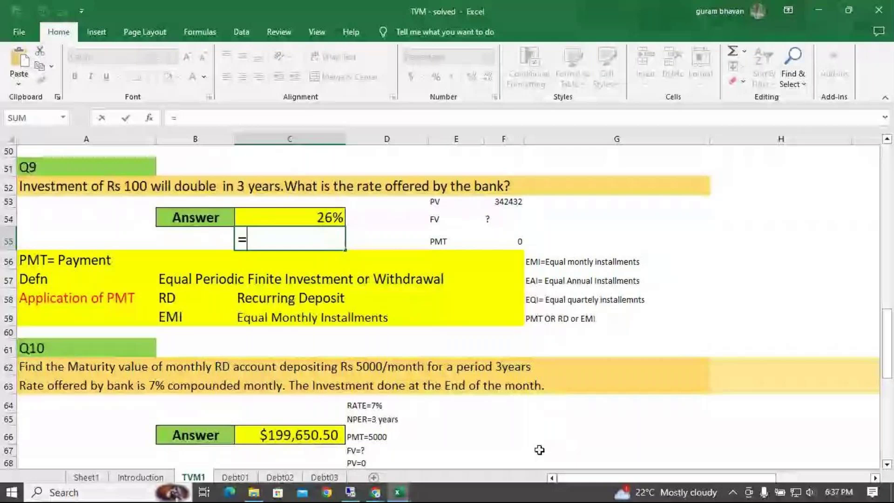
{"action": "type", "text": "rate"}
{"action": "key", "text": "Tab"}
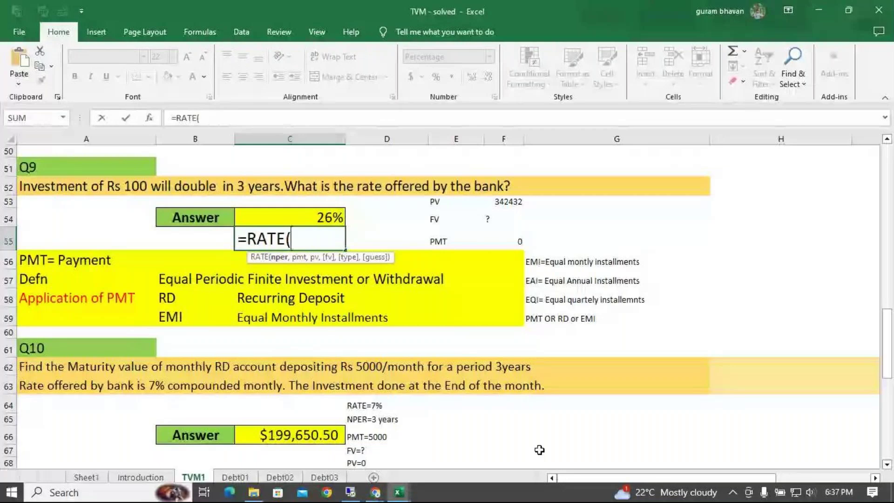
{"action": "type", "text": "3,"}
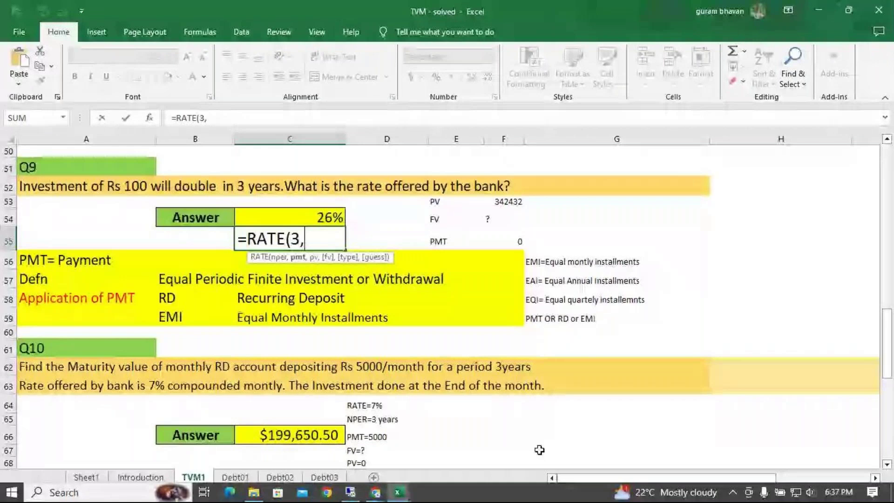
{"action": "type", "text": "0,"}
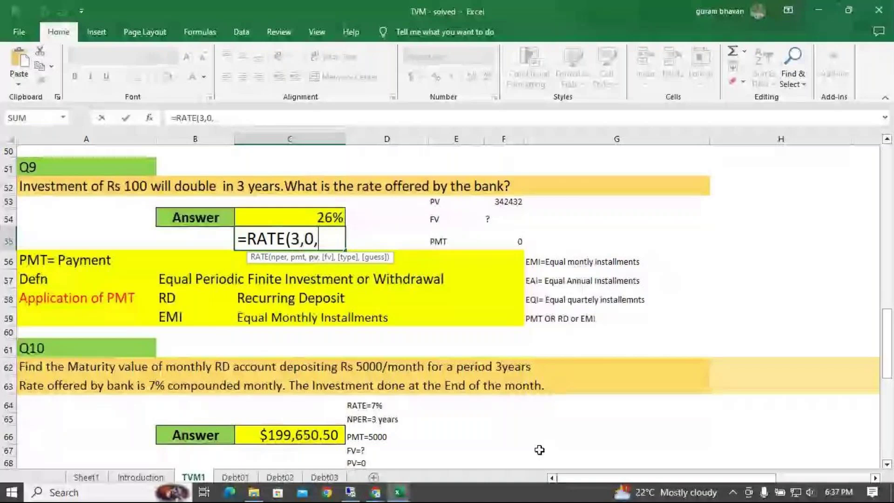
{"action": "type", "text": "-"}
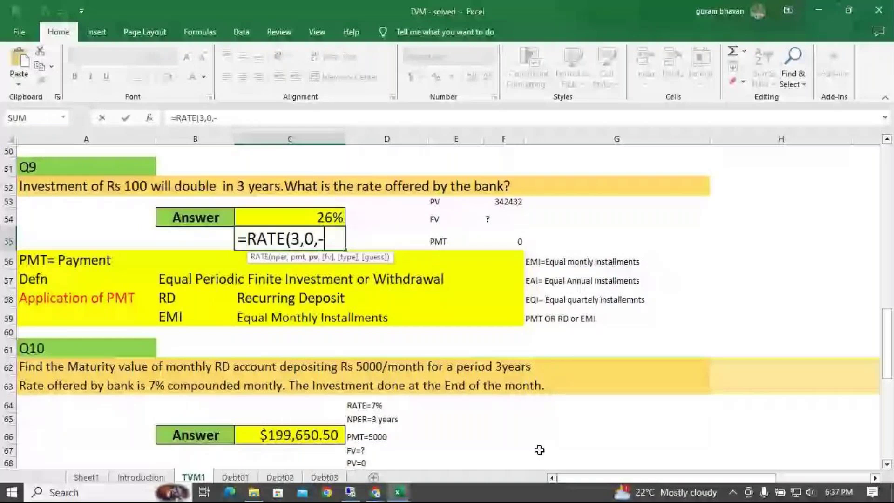
{"action": "type", "text": "100,"}
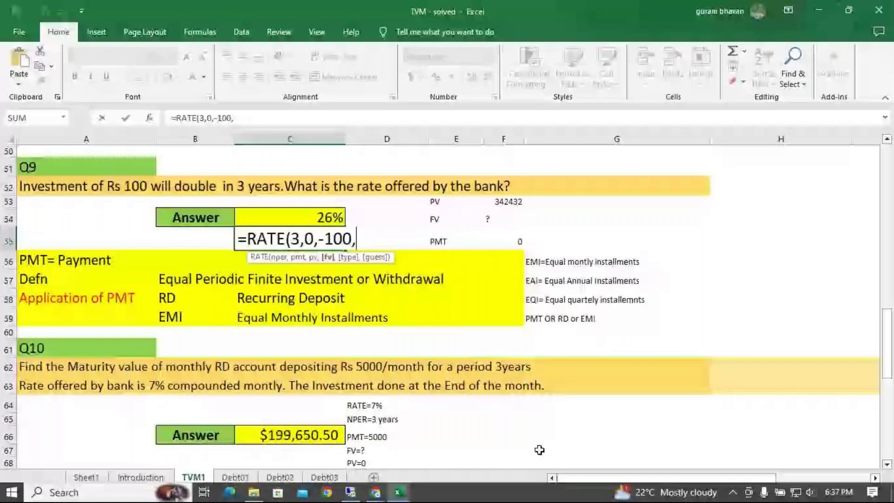
{"action": "type", "text": "200,0"}
{"action": "key", "text": "Return"}
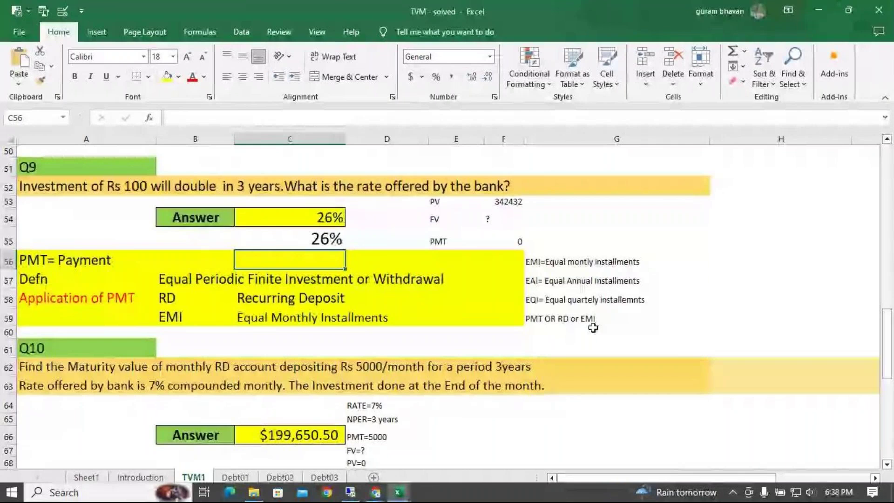
{"action": "scroll", "coordinate": [474, 317], "scroll_direction": "down", "scroll_amount": 1}
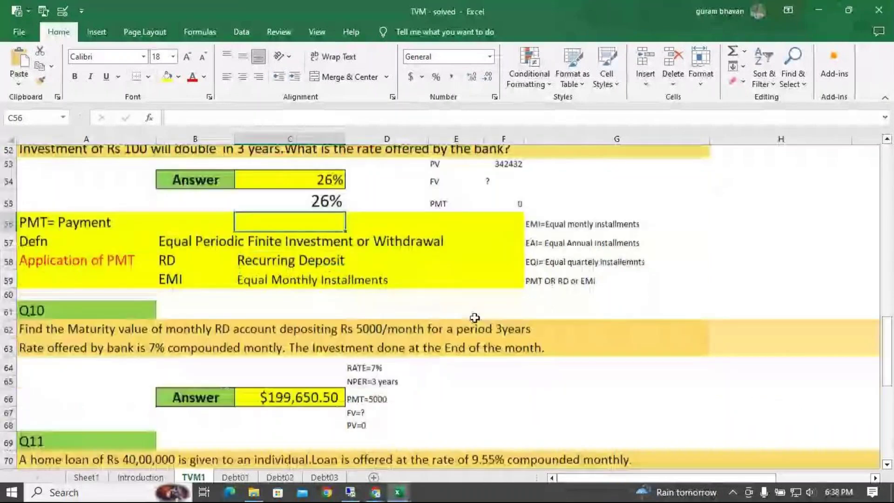
- Scroll to Q10 and select the empty cell C67 beneath its maturity-value answer
{"action": "scroll", "coordinate": [474, 317], "scroll_direction": "down", "scroll_amount": 3}
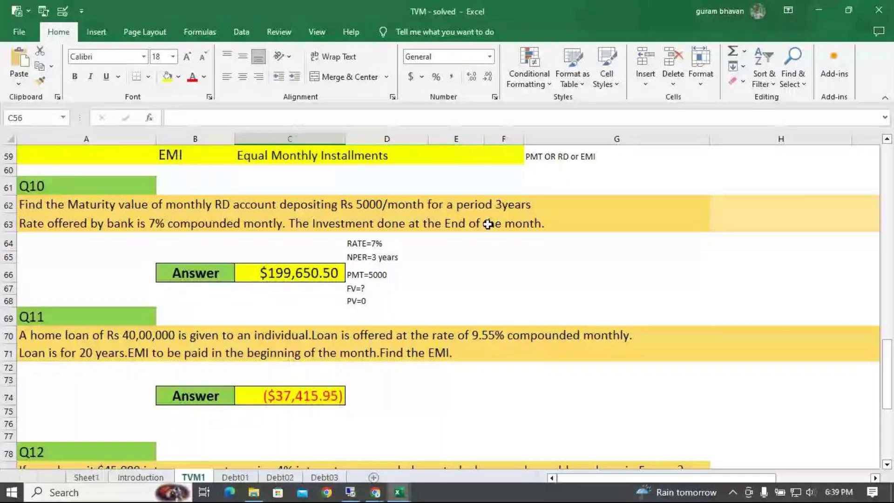
{"action": "left_click", "coordinate": [289, 290]}
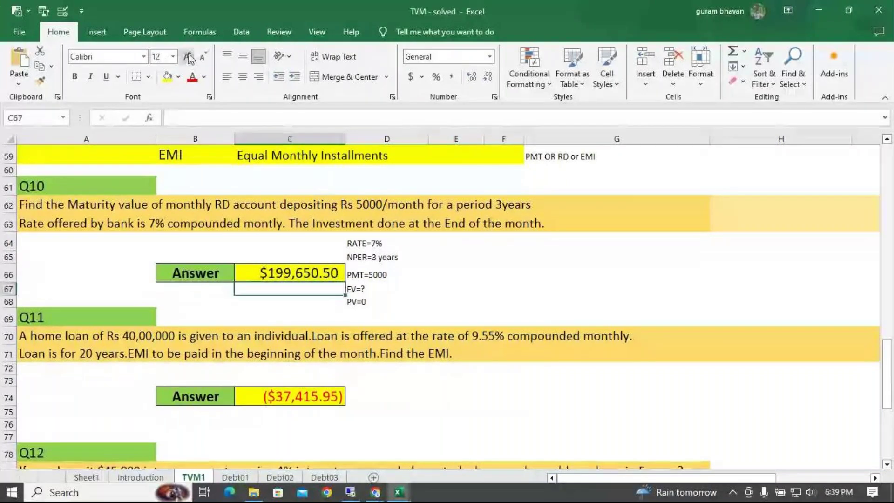
- Increase the font size of empty cell C67 to 20 points
{"action": "left_click", "coordinate": [188, 57]}
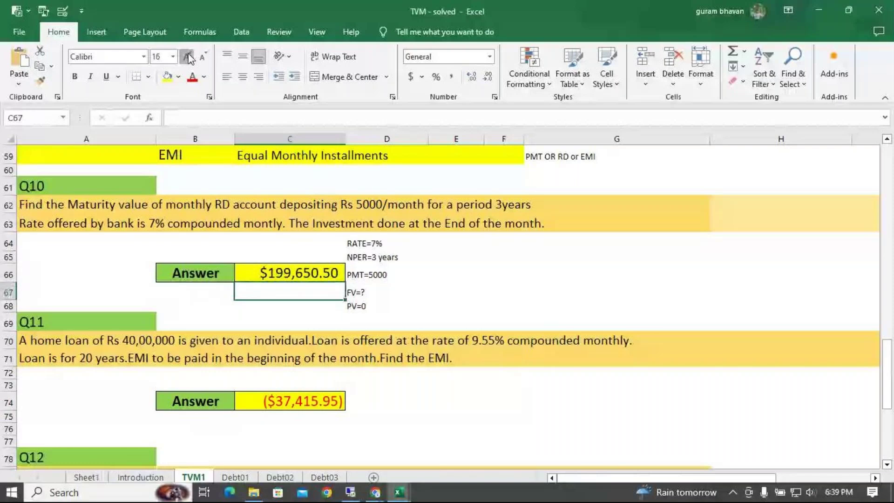
{"action": "left_click", "coordinate": [187, 57]}
{"action": "left_click", "coordinate": [187, 57]}
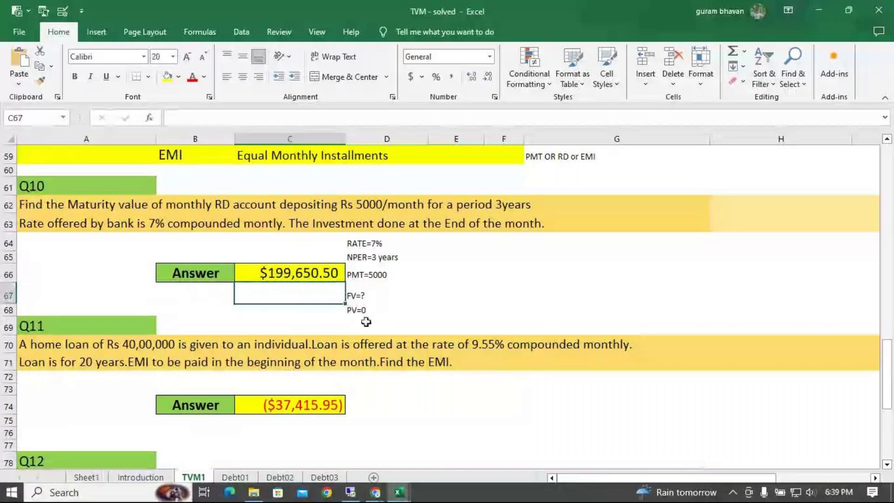
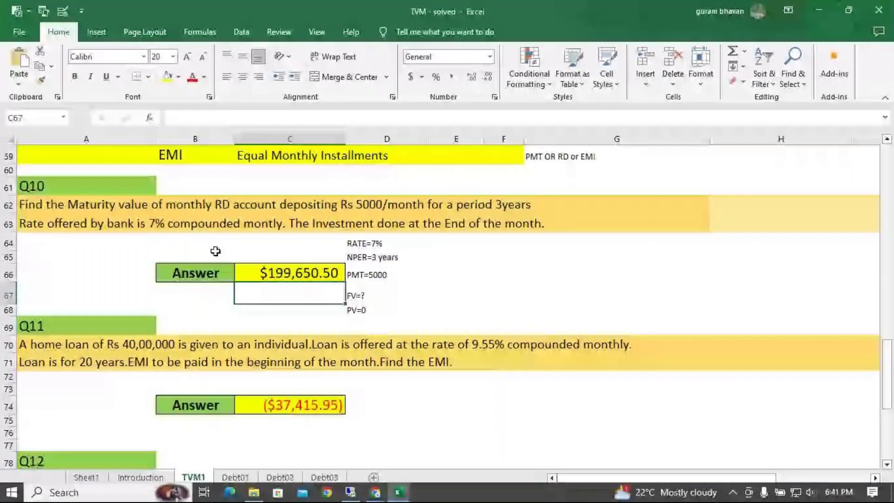
- Inspect the FV formula behind the Q10 answer in C66, leaving it unchanged
{"action": "left_click", "coordinate": [328, 276]}
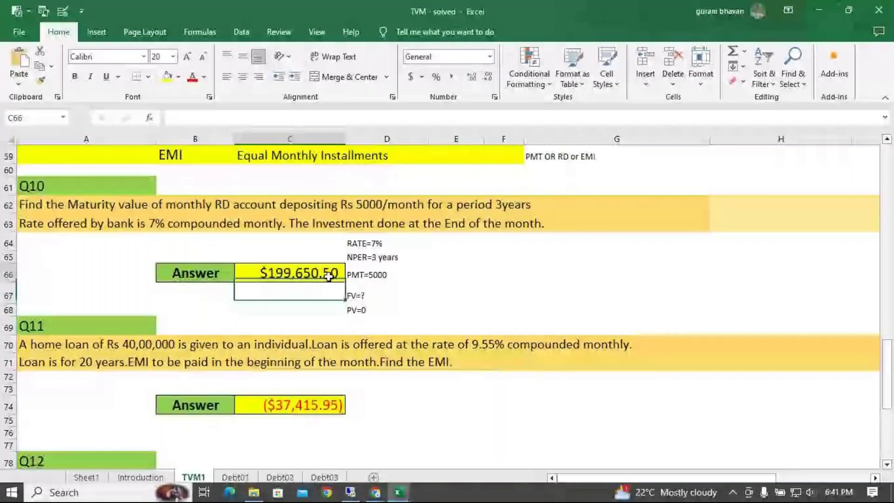
{"action": "key", "text": "F2"}
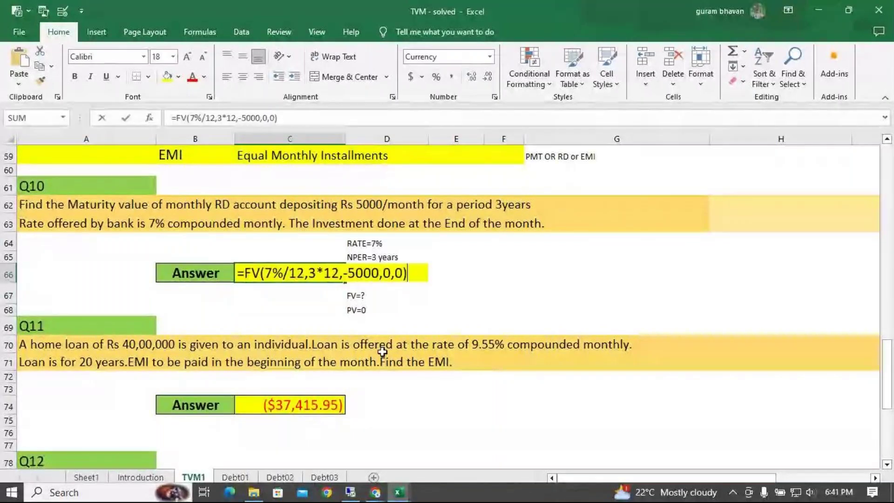
{"action": "key", "text": "Home"}
{"action": "key", "text": "Right"}
{"action": "key", "text": "Right"}
{"action": "key", "text": "Right"}
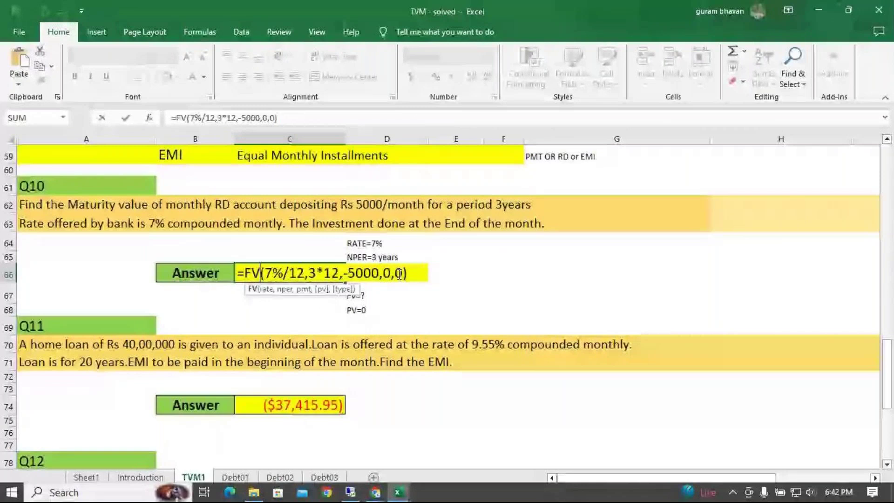
{"action": "key", "text": "Return"}
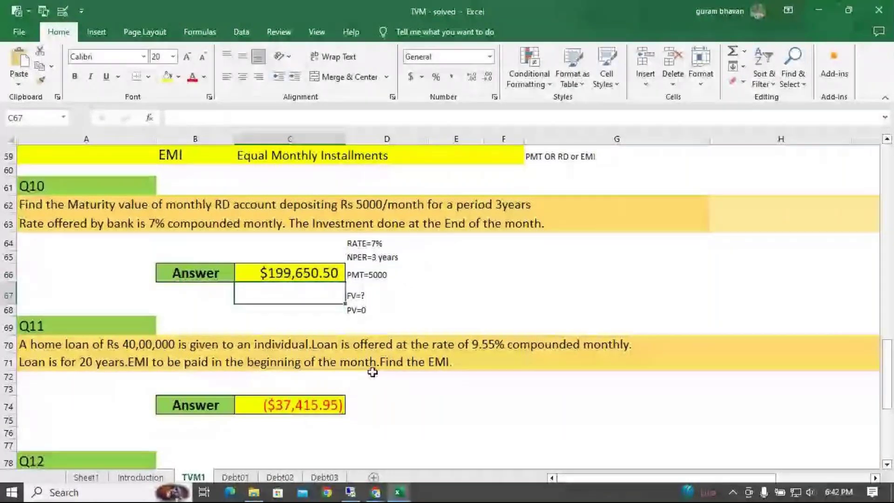
- Enter =FV(7%/12,3*12,-5000,0,0) in C67 below the Q10 answer
{"action": "type", "text": "=f"}
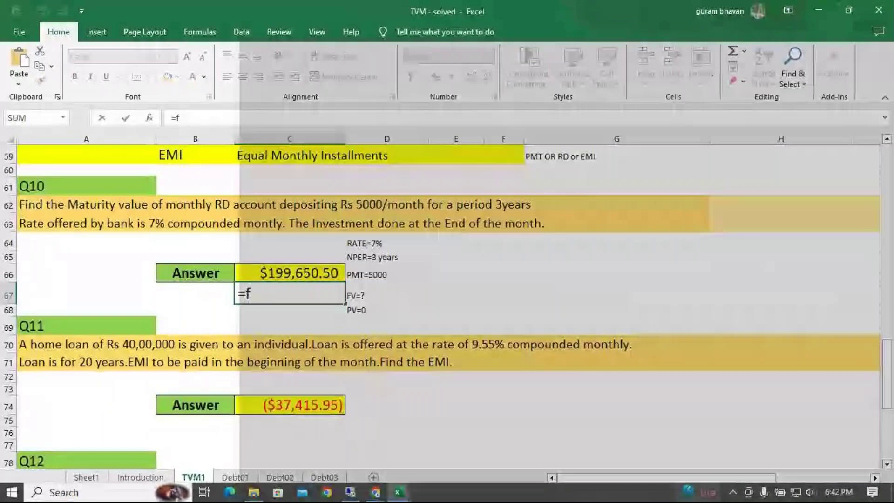
{"action": "type", "text": "v"}
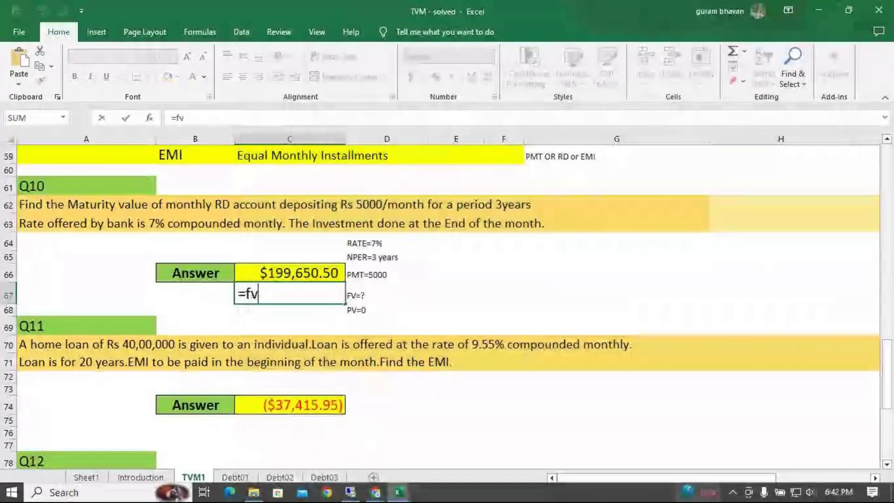
{"action": "key", "text": "Tab"}
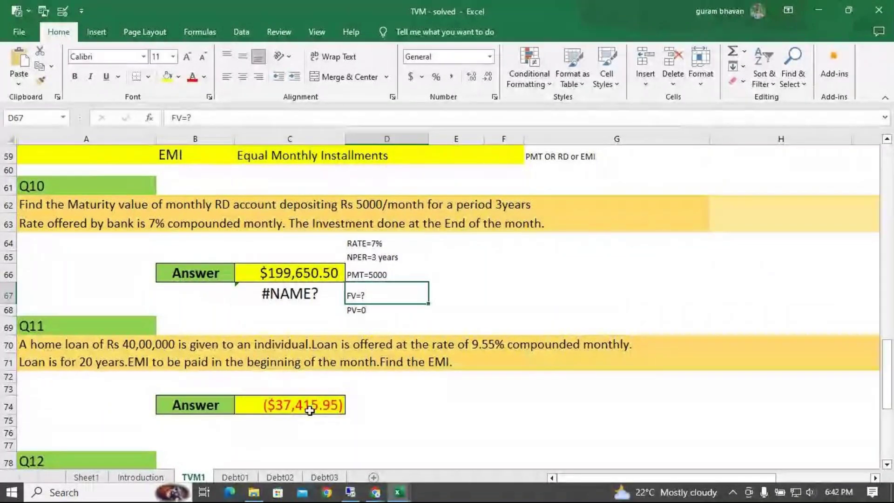
{"action": "left_click", "coordinate": [311, 298]}
{"action": "type", "text": "=f"}
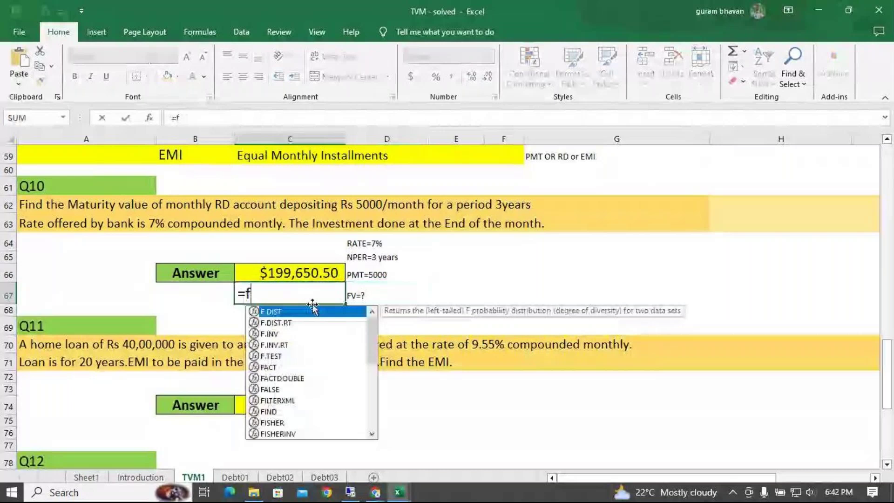
{"action": "type", "text": "v"}
{"action": "key", "text": "Tab"}
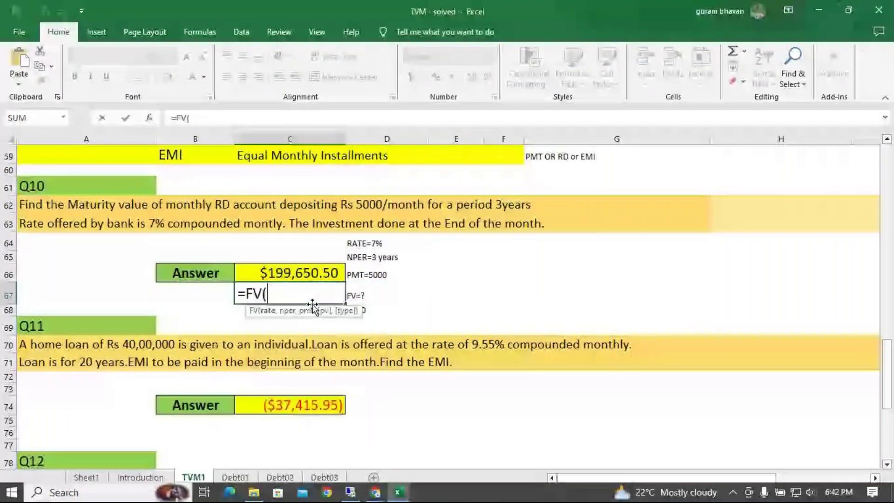
{"action": "type", "text": "7"}
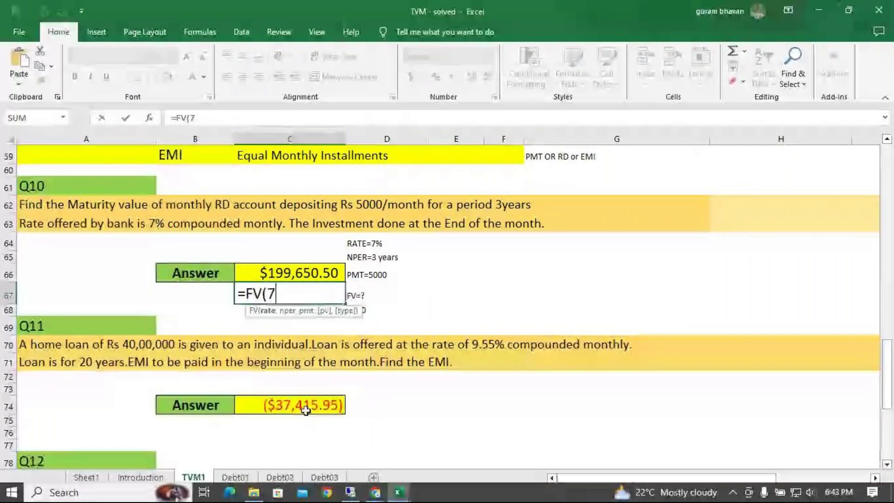
{"action": "type", "text": "%"}
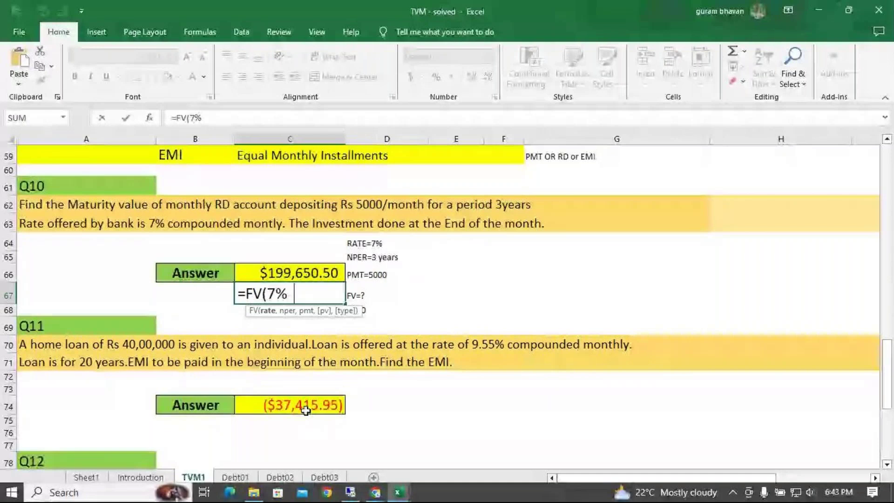
{"action": "type", "text": "/12,"}
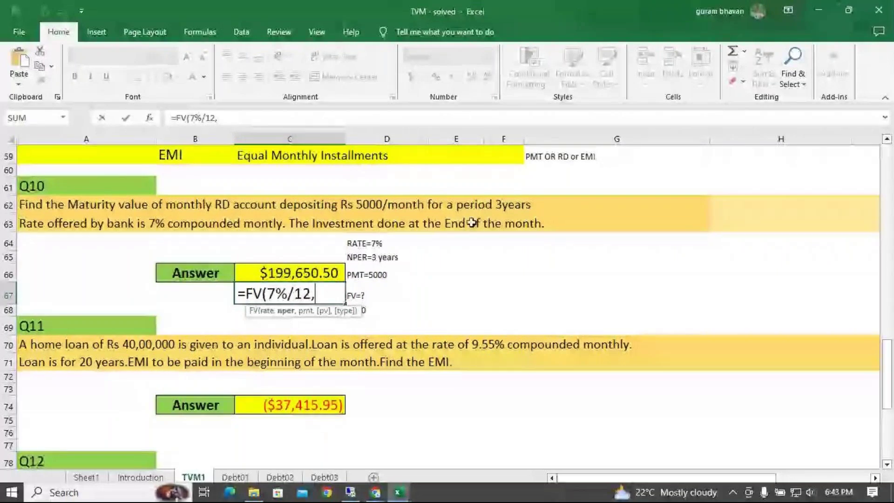
{"action": "type", "text": "3"}
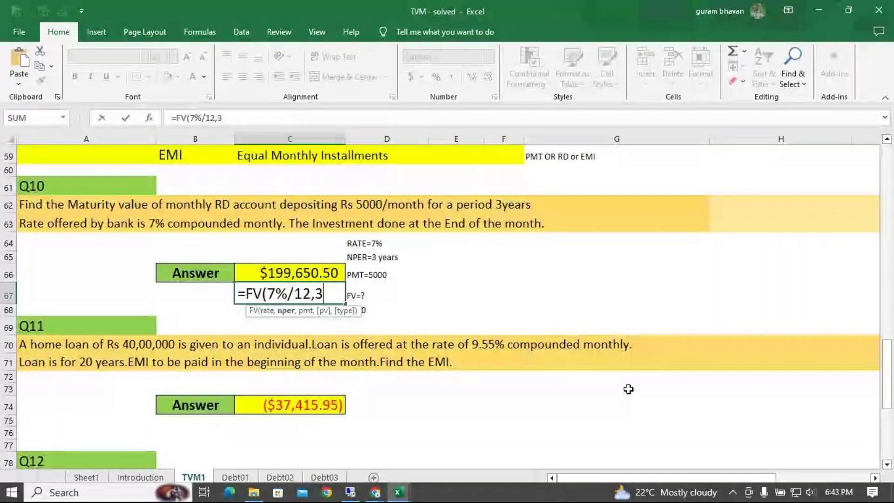
{"action": "type", "text": "*12"}
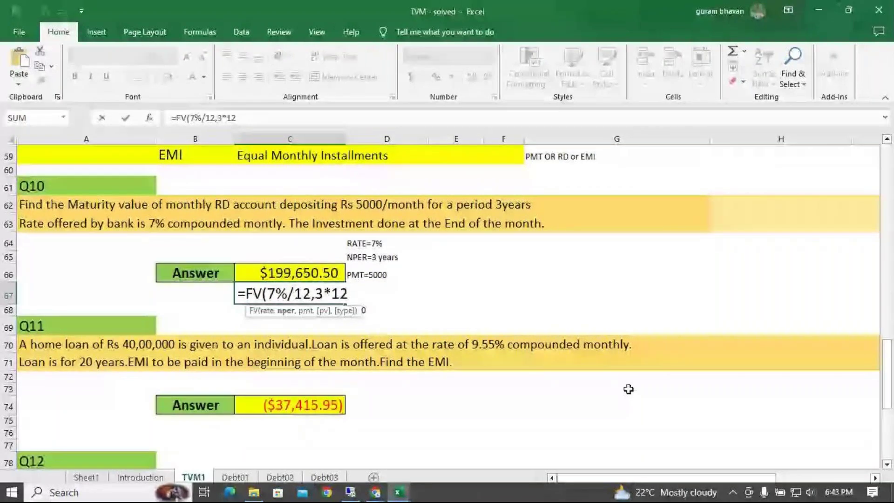
{"action": "type", "text": ","}
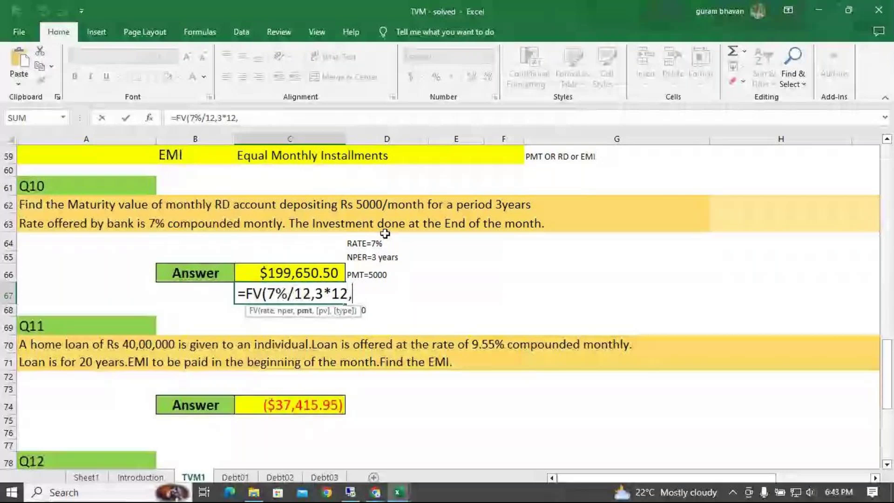
{"action": "type", "text": "-5"}
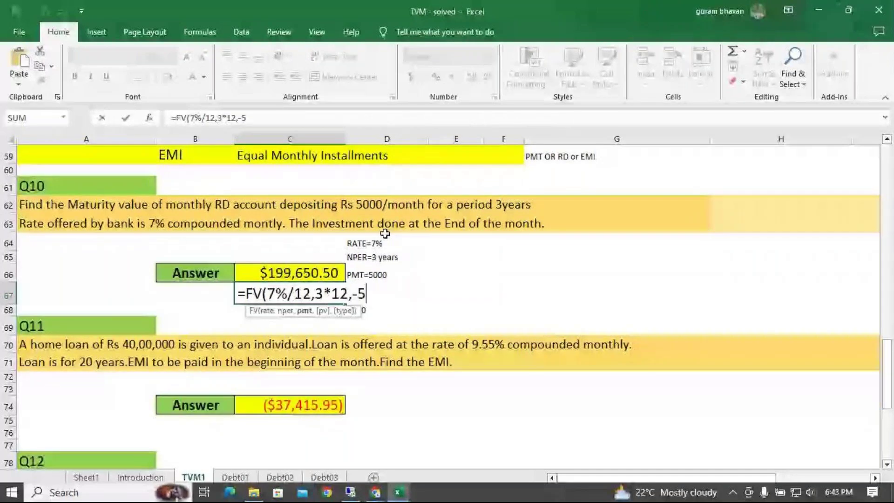
{"action": "type", "text": "000,"}
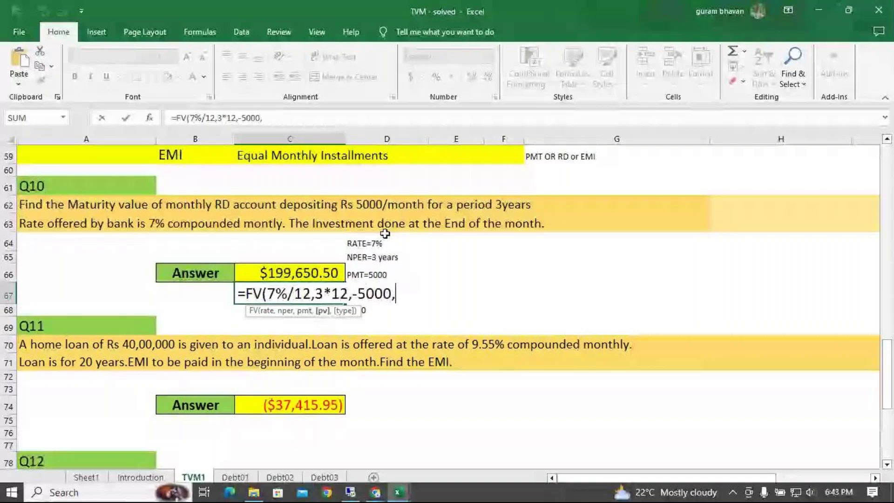
{"action": "type", "text": "0"}
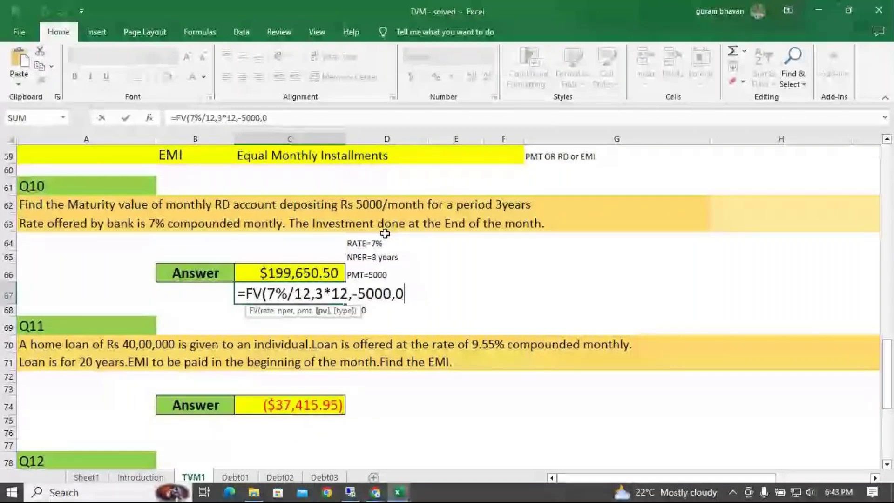
{"action": "type", "text": ","}
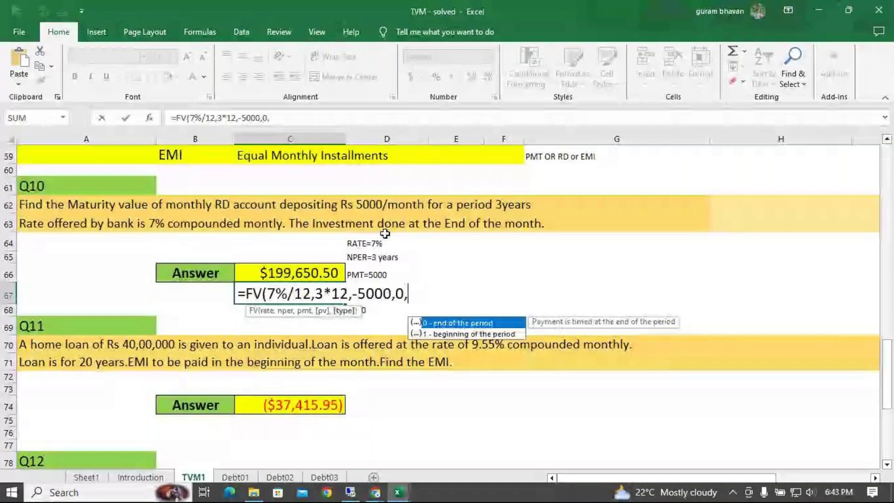
{"action": "type", "text": "0)"}
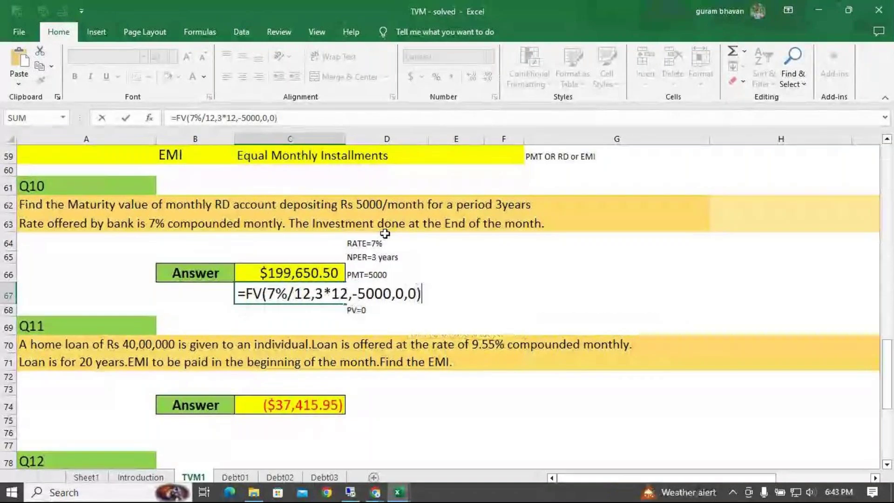
{"action": "key", "text": "Return"}
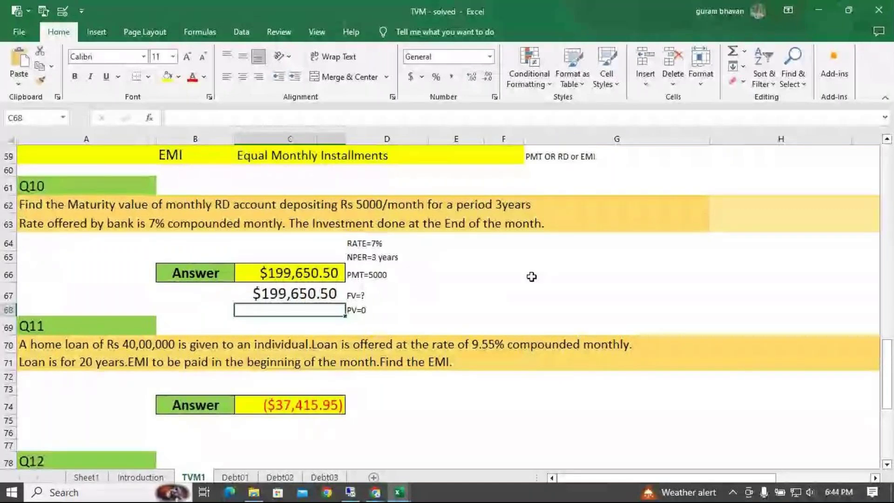
{"action": "left_click", "coordinate": [605, 169]}
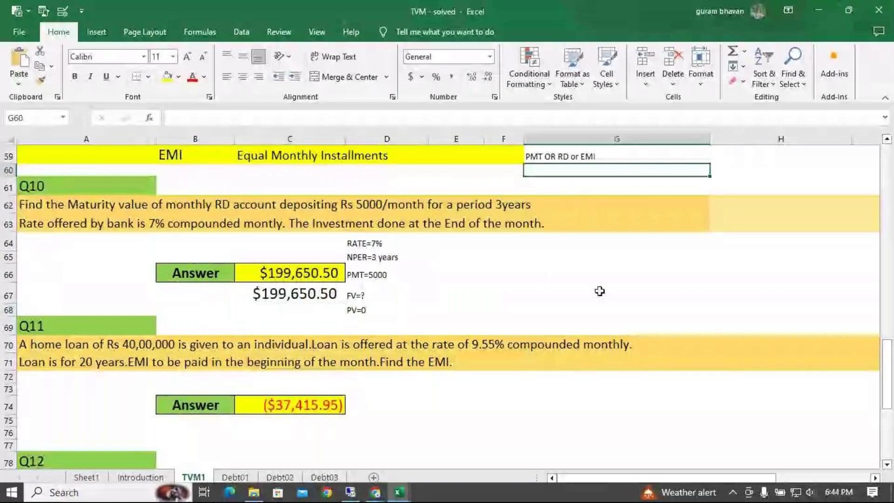
{"action": "left_click", "coordinate": [600, 272]}
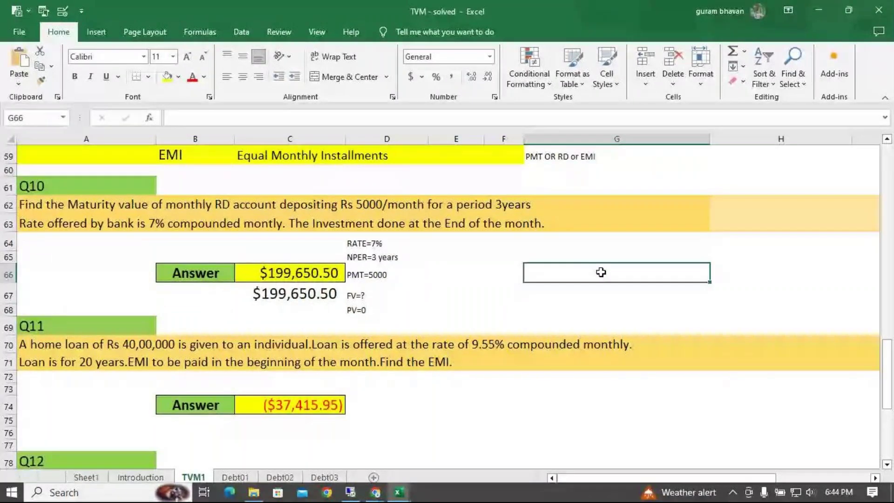
{"action": "type", "text": "=5000"}
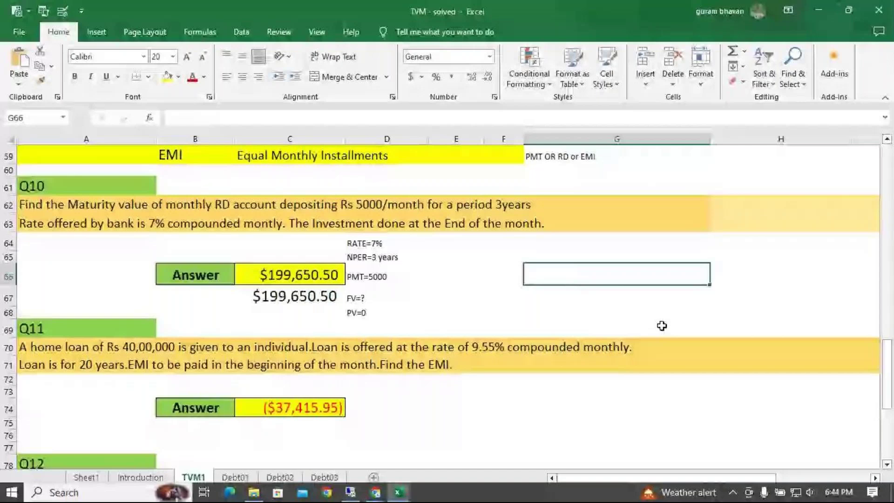
{"action": "key", "text": "F2"}
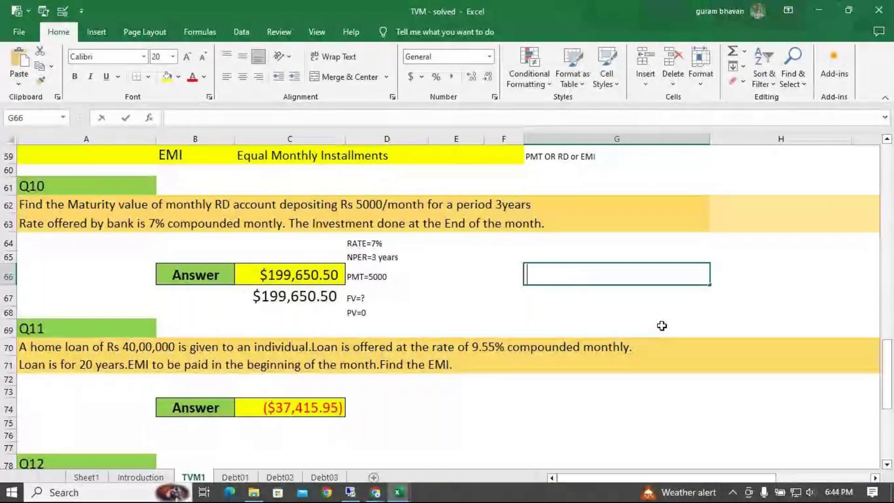
{"action": "type", "text": "=5000"}
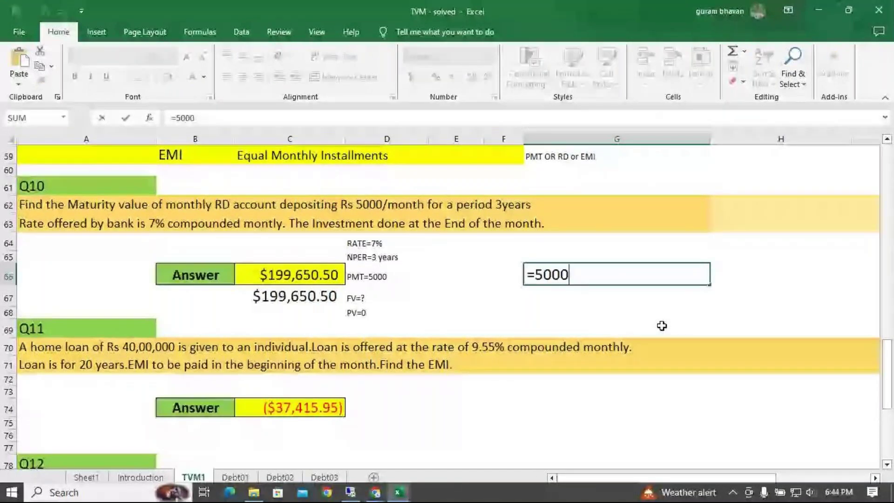
{"action": "type", "text": "*"}
{"action": "type", "text": "36"}
{"action": "key", "text": "Return"}
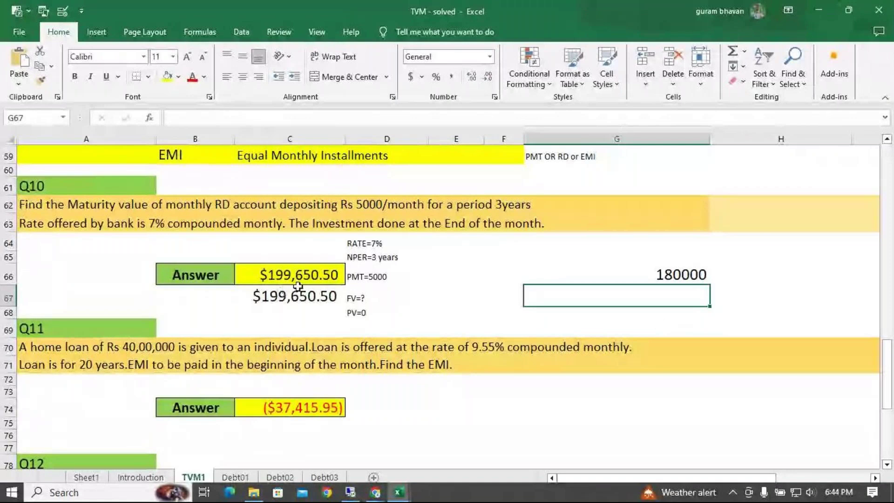
{"action": "double_click", "coordinate": [598, 278]}
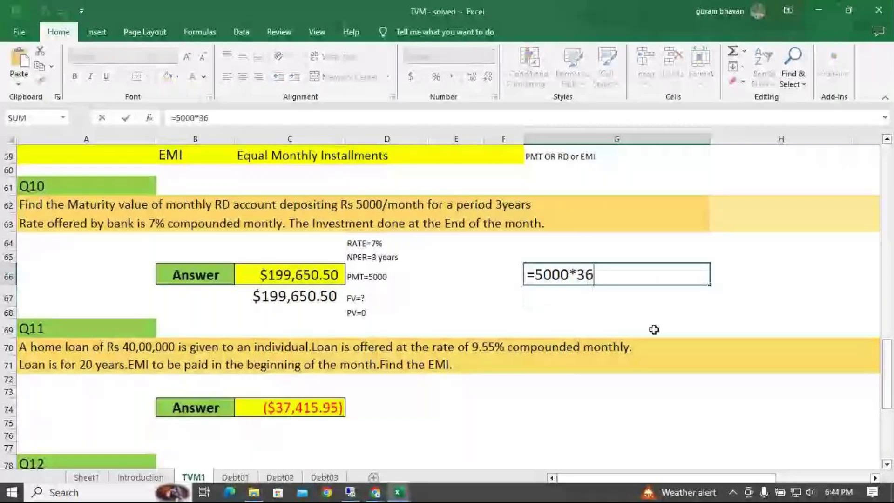
{"action": "key", "text": "Return"}
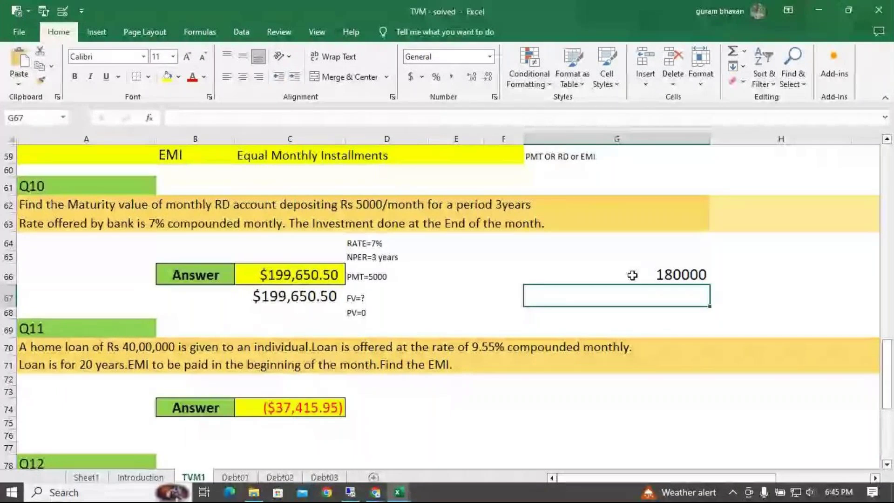
{"action": "key", "text": "ctrl+z"}
{"action": "key", "text": "ctrl+z"}
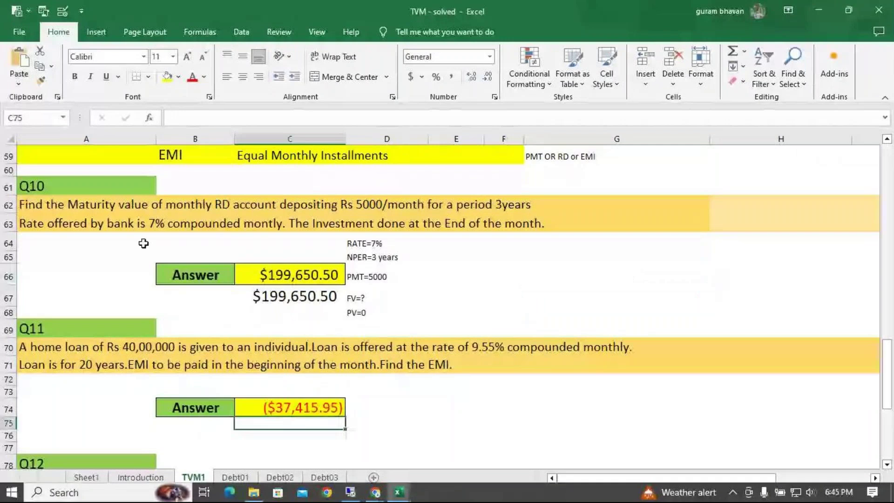
- Increase the font size of cell C75 to 18
{"action": "left_click", "coordinate": [187, 57]}
{"action": "left_click", "coordinate": [186, 58]}
{"action": "left_click", "coordinate": [185, 59]}
{"action": "left_click", "coordinate": [185, 60]}
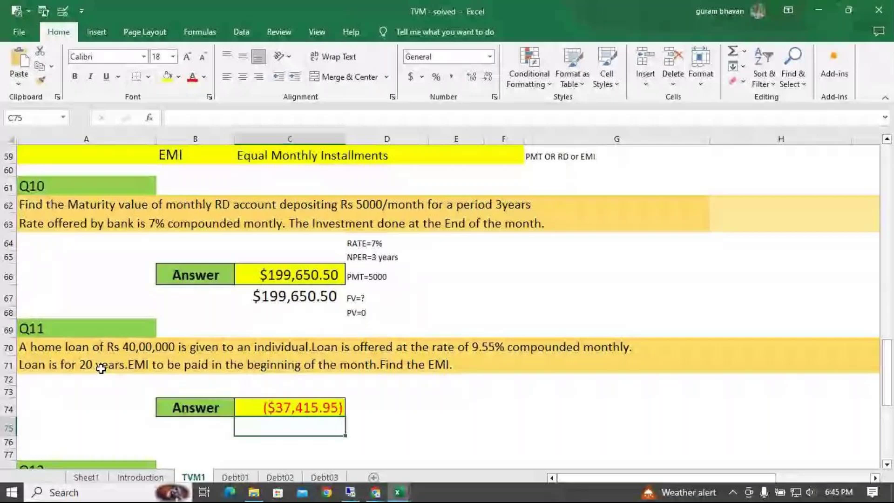
- Open the Q11 answer's PMT formula in C74 to review its arguments
{"action": "key", "text": "Up"}
{"action": "key", "text": "F2"}
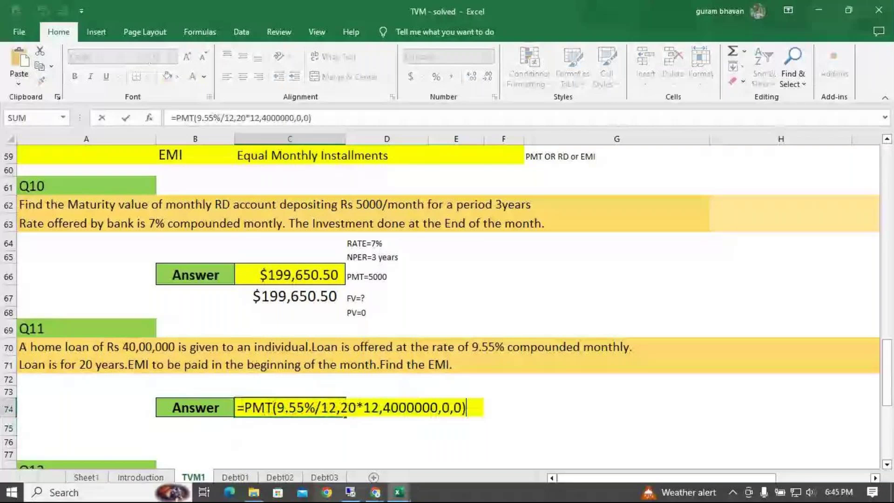
{"action": "left_click", "coordinate": [273, 408]}
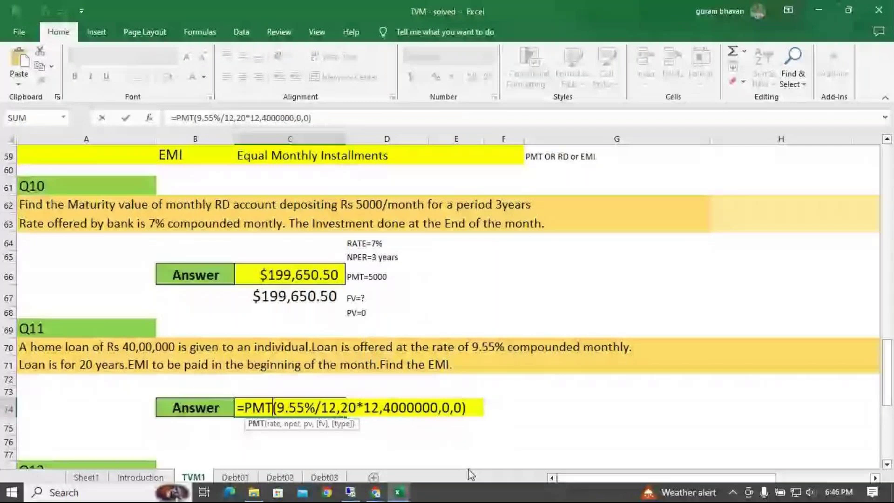
- Enter =PMT(9.55%/12,20*12,4000000,0,0) in C75, returning ($37,415.95)
{"action": "key", "text": "Return"}
{"action": "type", "text": "="}
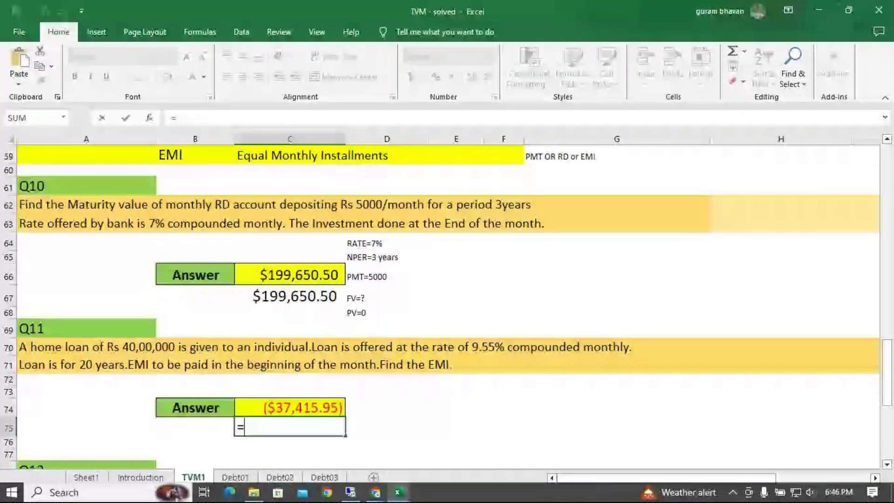
{"action": "type", "text": "PMT("}
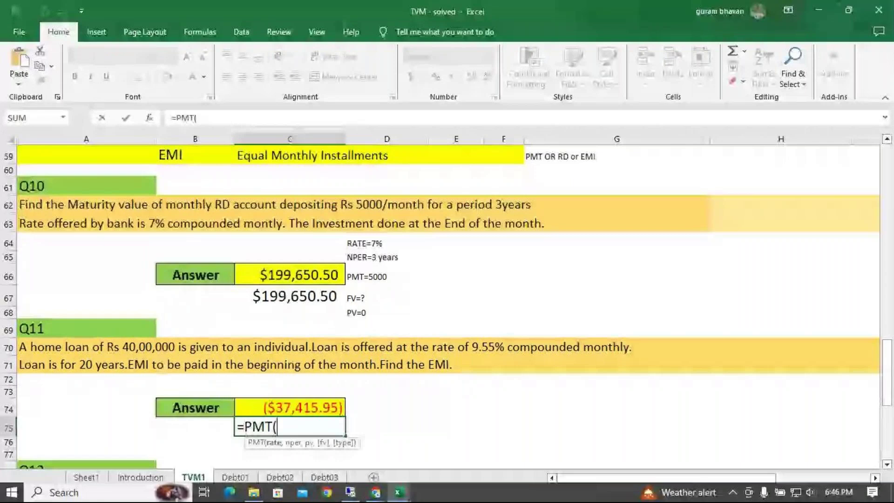
{"action": "type", "text": "9.55%"}
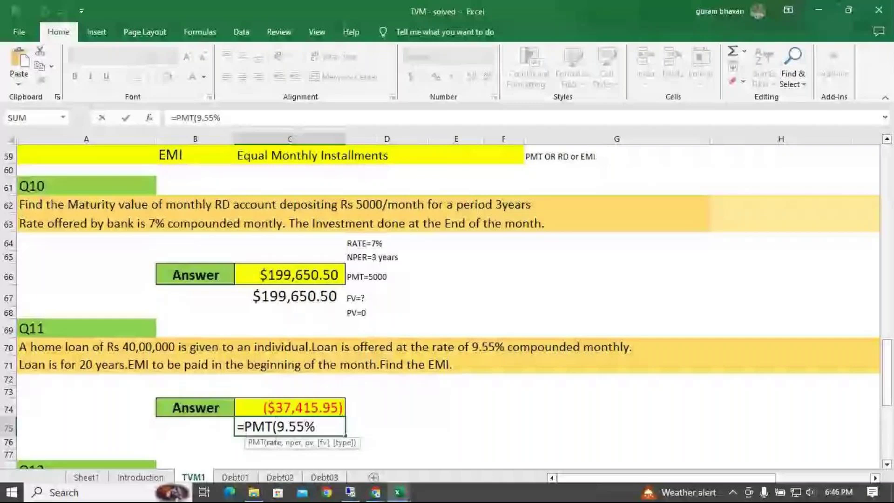
{"action": "type", "text": "/"}
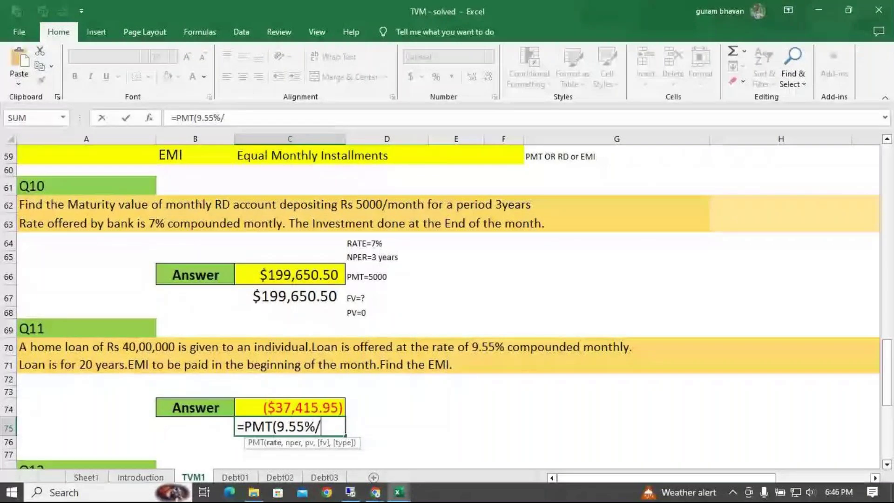
{"action": "type", "text": "12,"}
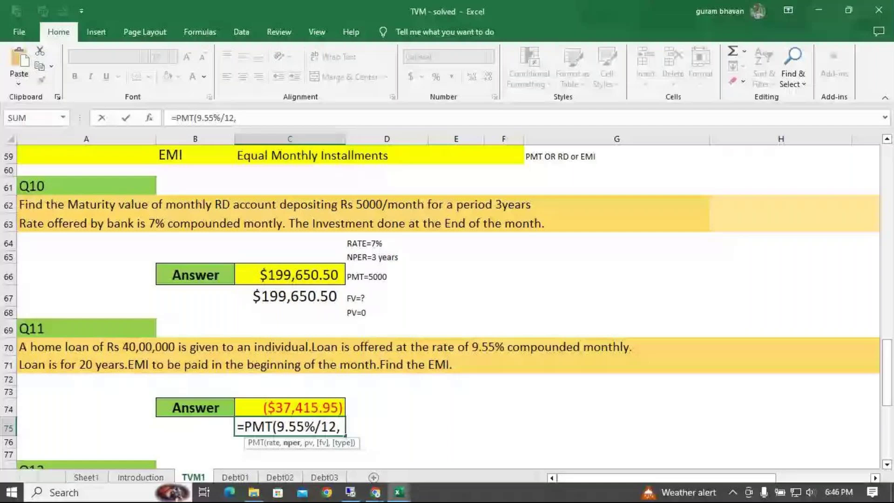
{"action": "type", "text": "20*12,"}
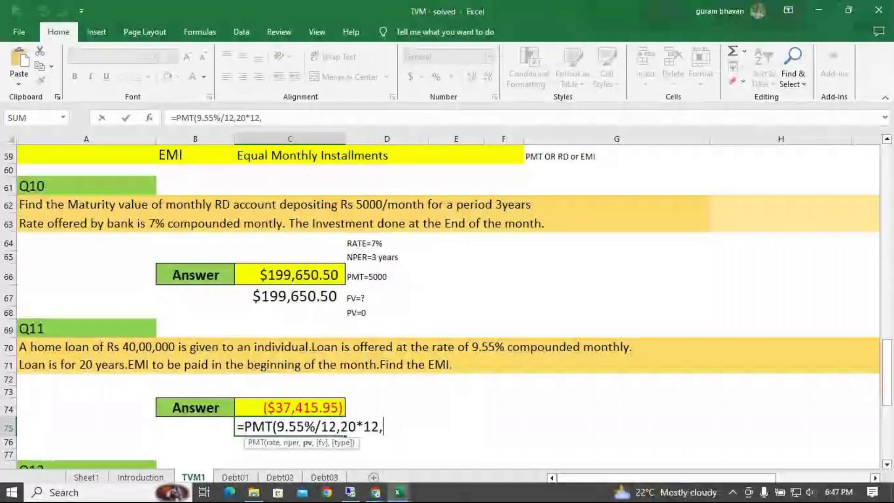
{"action": "type", "text": "400"}
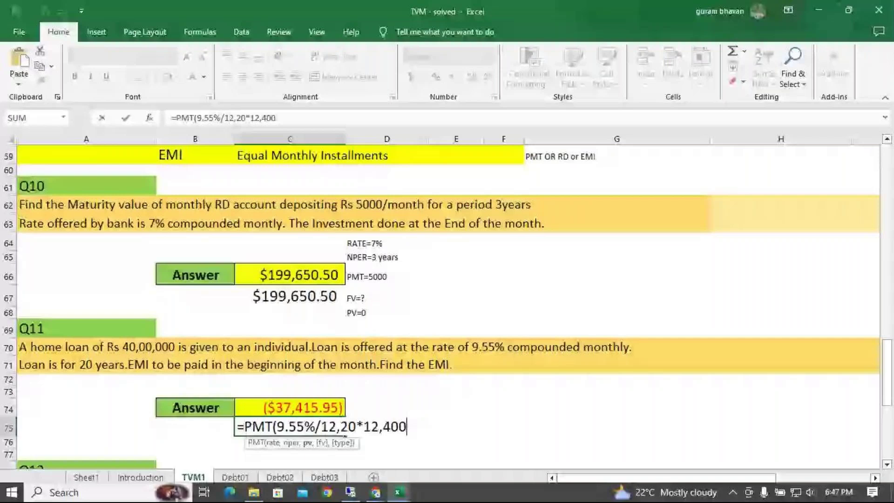
{"action": "type", "text": "0000,"}
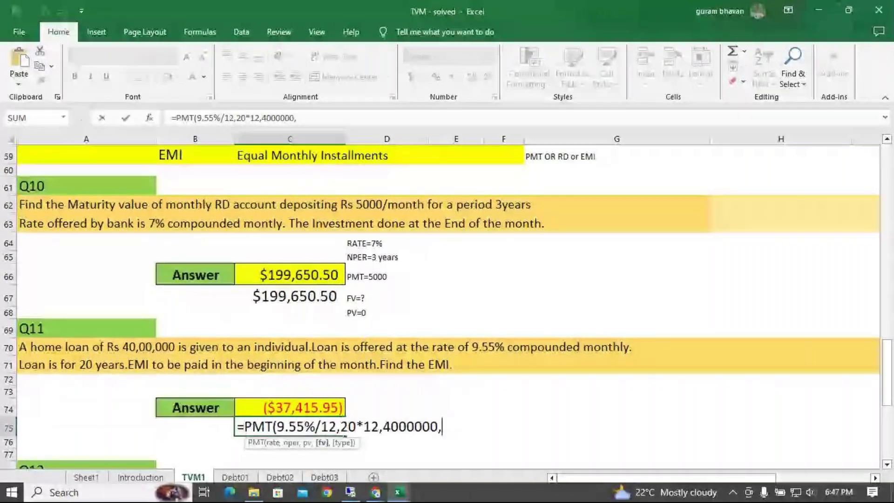
{"action": "type", "text": "0"}
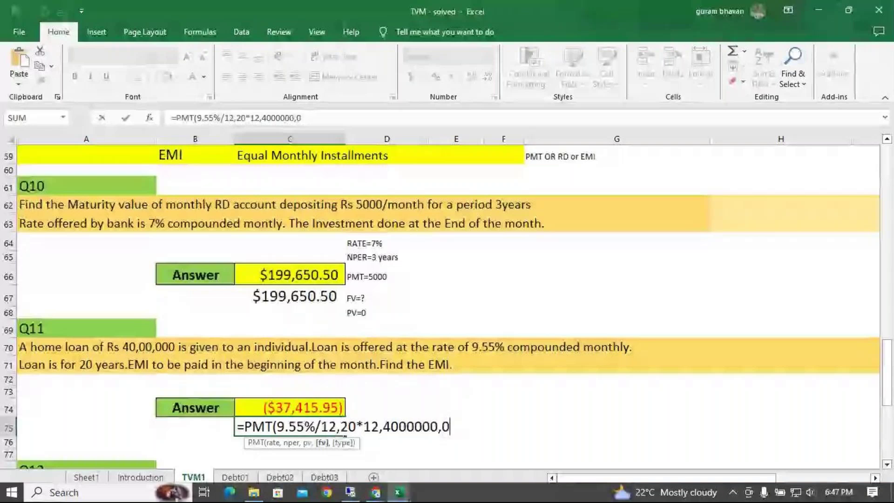
{"action": "type", "text": ",0"}
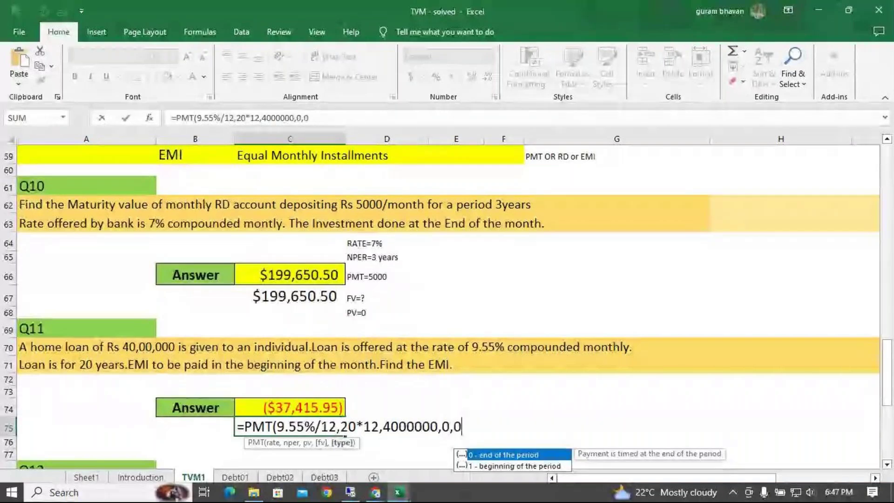
{"action": "type", "text": ")"}
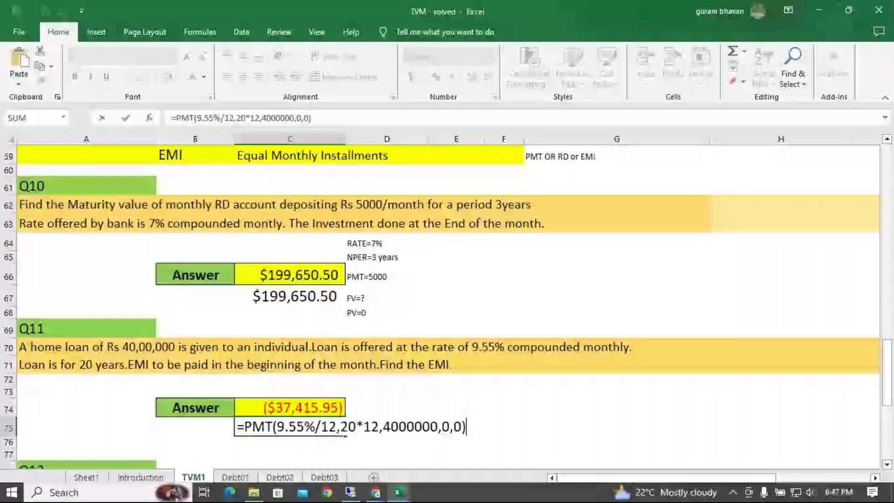
{"action": "key", "text": "Return"}
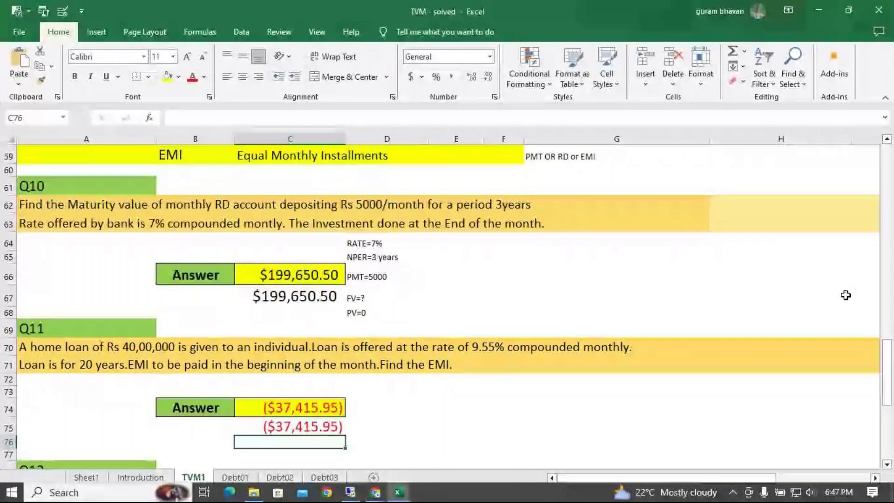
- Make the Q10 FV formula in C67 display as text instead of its result
{"action": "scroll", "coordinate": [583, 267], "scroll_direction": "down", "scroll_amount": 1}
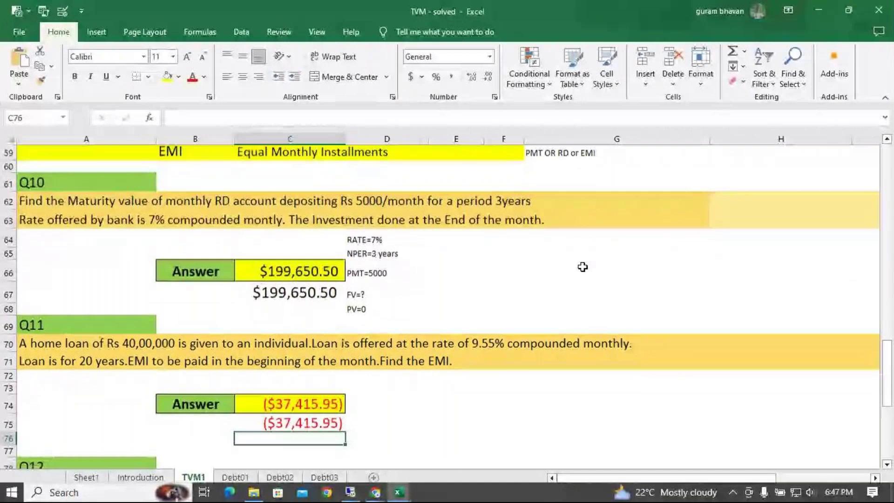
{"action": "scroll", "coordinate": [582, 266], "scroll_direction": "down", "scroll_amount": 2}
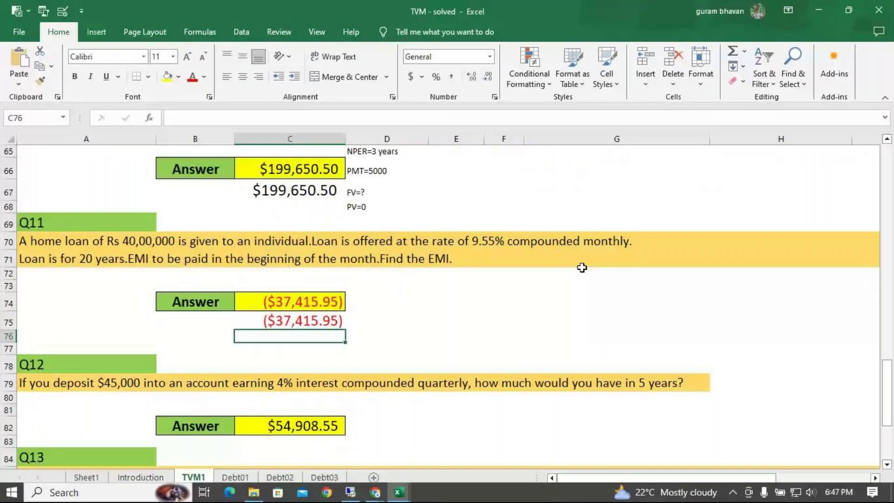
{"action": "scroll", "coordinate": [251, 182], "scroll_direction": "up", "scroll_amount": 4}
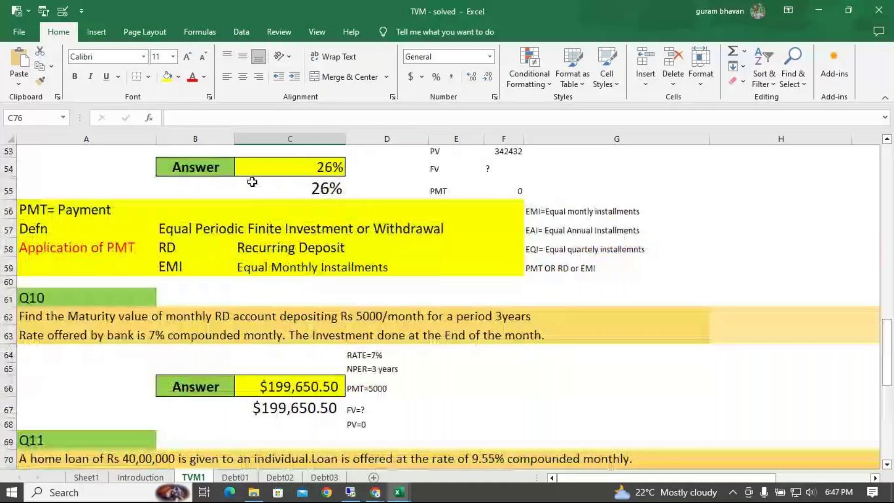
{"action": "left_click", "coordinate": [252, 182]}
{"action": "scroll", "coordinate": [355, 258], "scroll_direction": "up", "scroll_amount": 2}
{"action": "scroll", "coordinate": [356, 259], "scroll_direction": "down", "scroll_amount": 5}
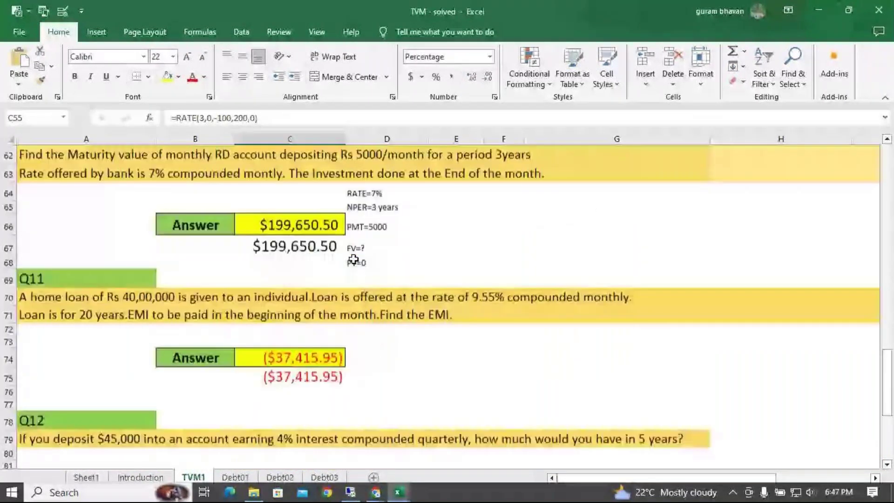
{"action": "double_click", "coordinate": [340, 251]}
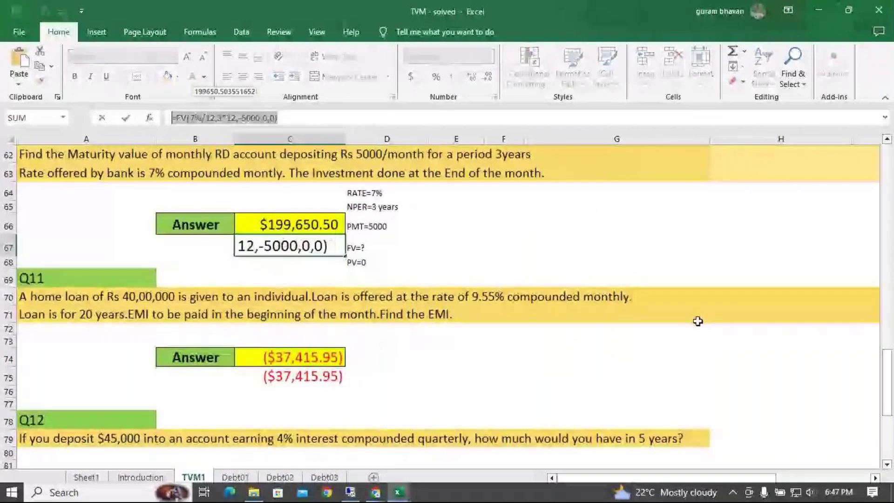
{"action": "key", "text": "Escape"}
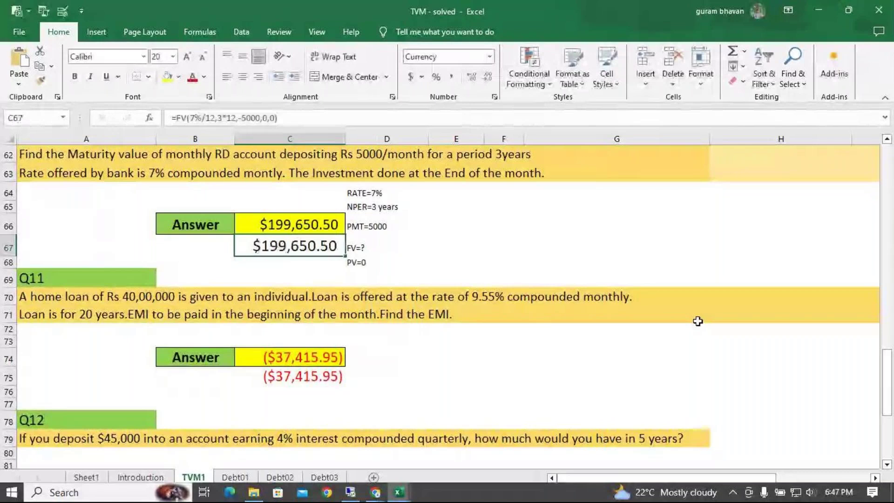
{"action": "left_click", "coordinate": [288, 391]}
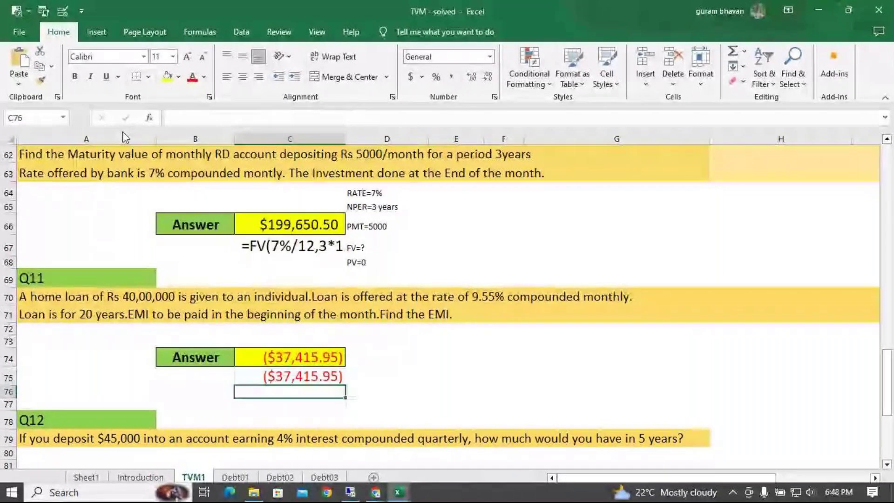
- Make the Q11 PMT formula in C75 display as text, then select the Q12 answer
{"action": "key", "text": "Up"}
{"action": "key", "text": "F2"}
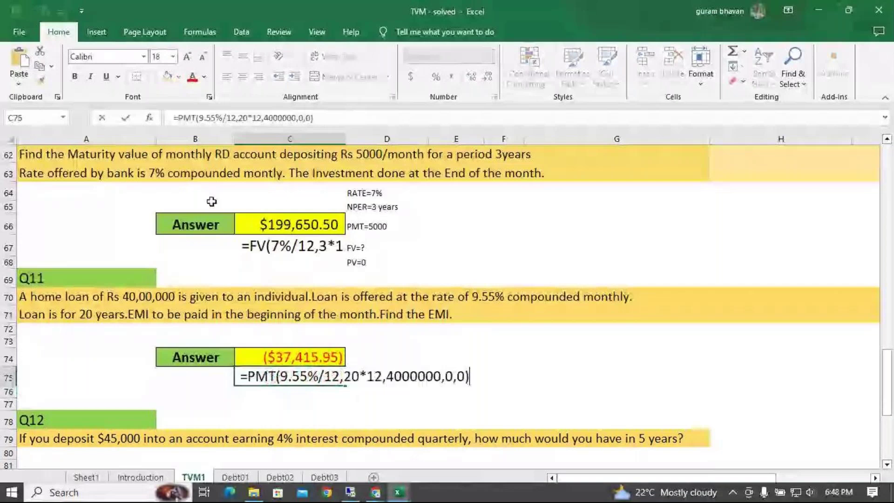
{"action": "scroll", "coordinate": [451, 300], "scroll_direction": "down", "scroll_amount": 1}
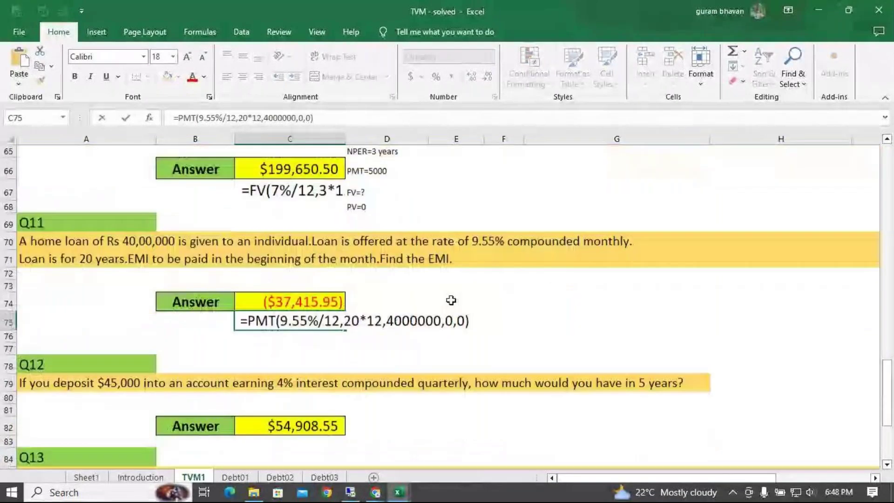
{"action": "scroll", "coordinate": [355, 339], "scroll_direction": "down", "scroll_amount": 1}
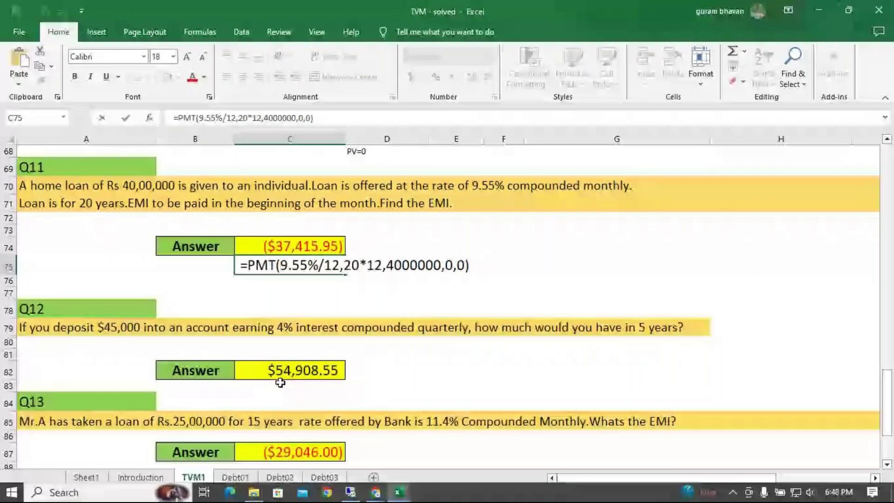
{"action": "scroll", "coordinate": [889, 142], "scroll_direction": "up", "scroll_amount": 1}
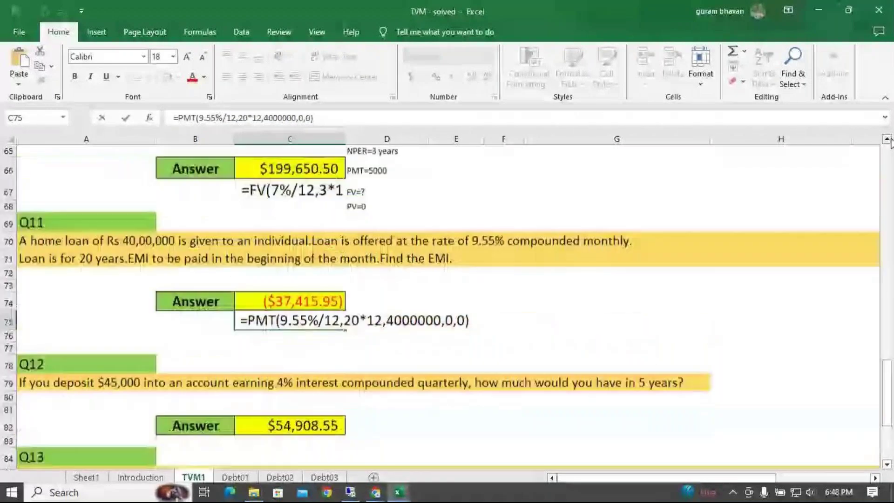
{"action": "left_click", "coordinate": [887, 138]}
{"action": "left_click", "coordinate": [288, 445]}
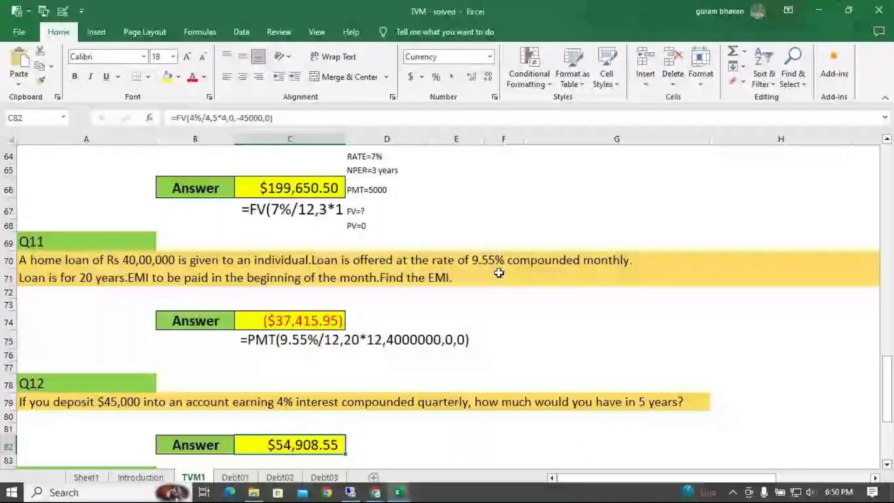
- Widen column C so the formula texts fit, then check C67 and C66
{"action": "scroll", "coordinate": [499, 273], "scroll_direction": "up", "scroll_amount": 2}
{"action": "left_click_drag", "start_coordinate": [345, 139], "coordinate": [454, 143]}
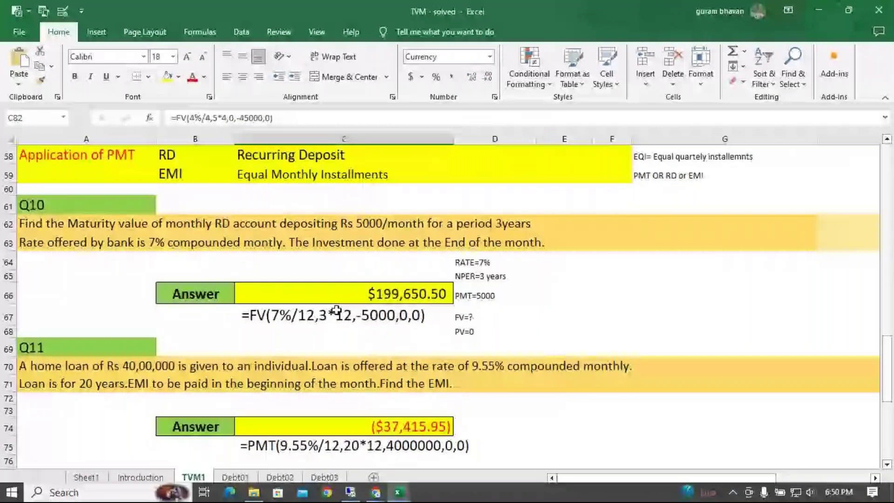
{"action": "left_click", "coordinate": [336, 310]}
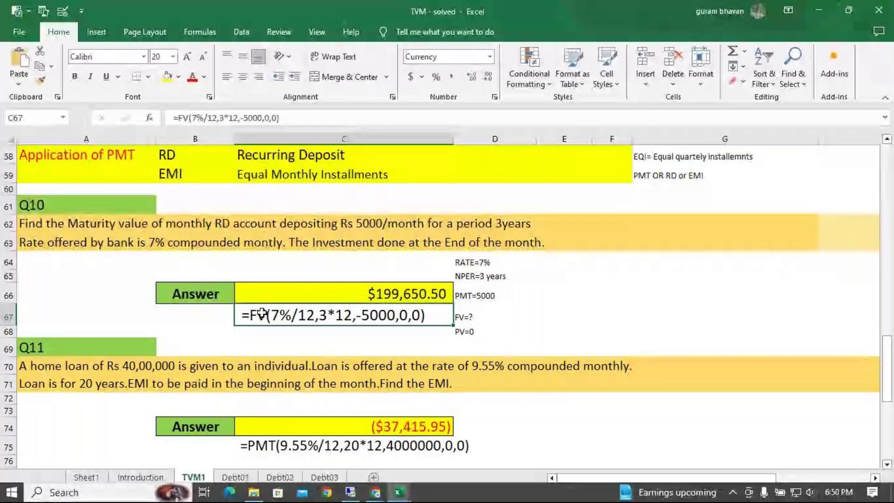
{"action": "left_click", "coordinate": [304, 293]}
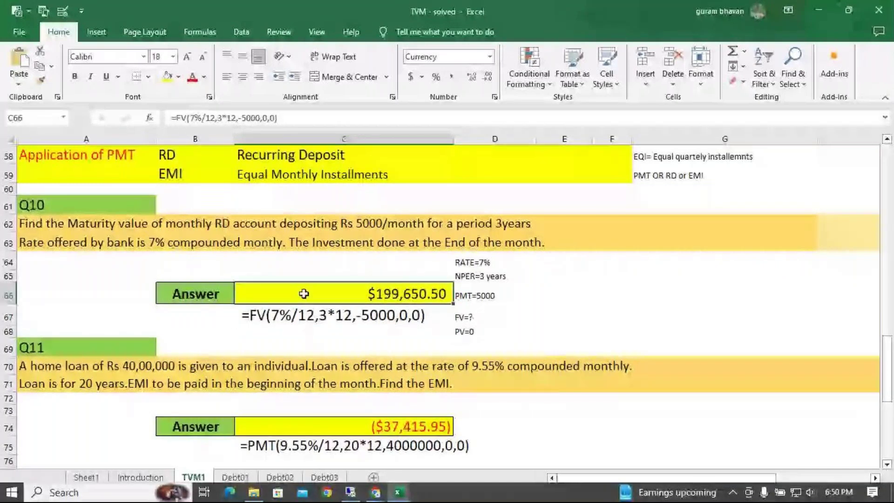
{"action": "double_click", "coordinate": [303, 294]}
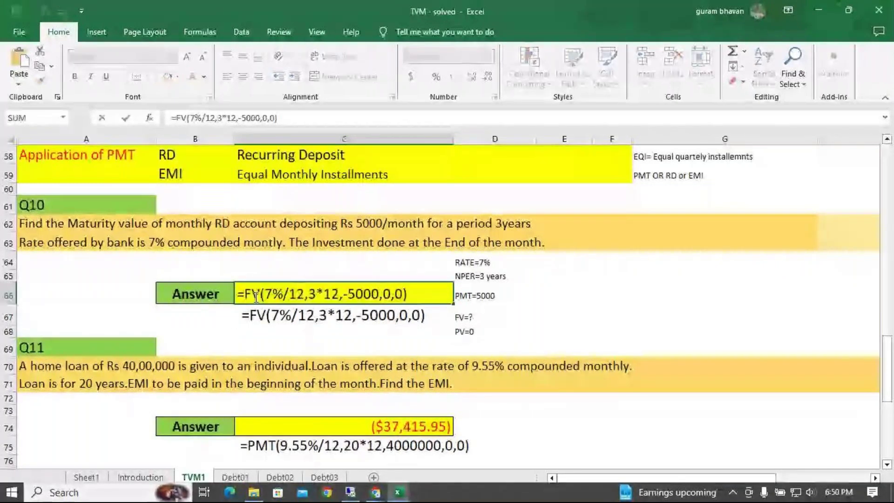
{"action": "left_click", "coordinate": [256, 294]}
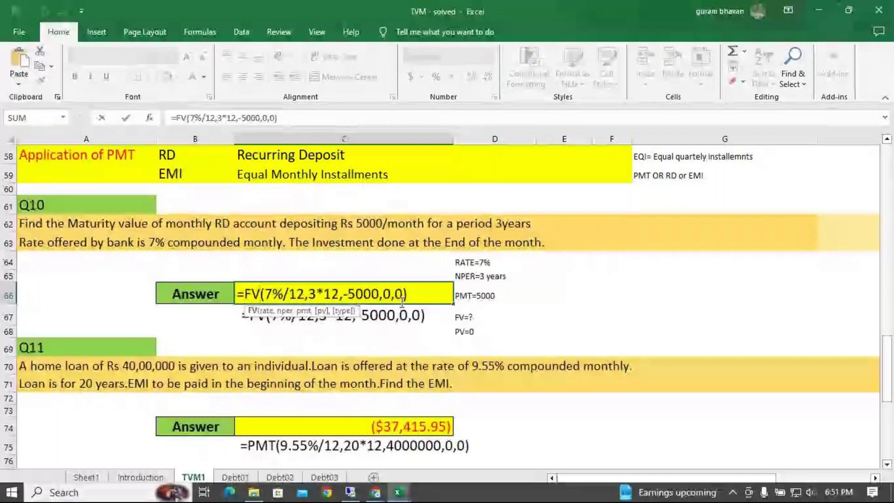
{"action": "key", "text": "Return"}
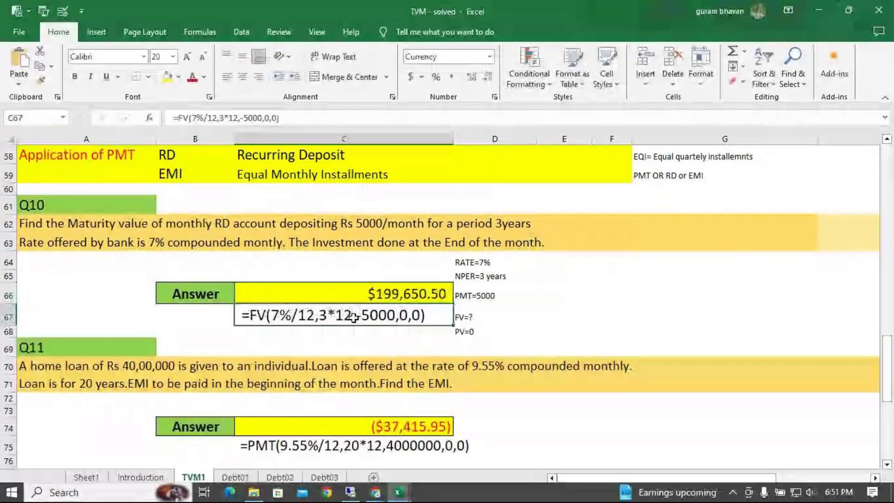
{"action": "key", "text": "Up"}
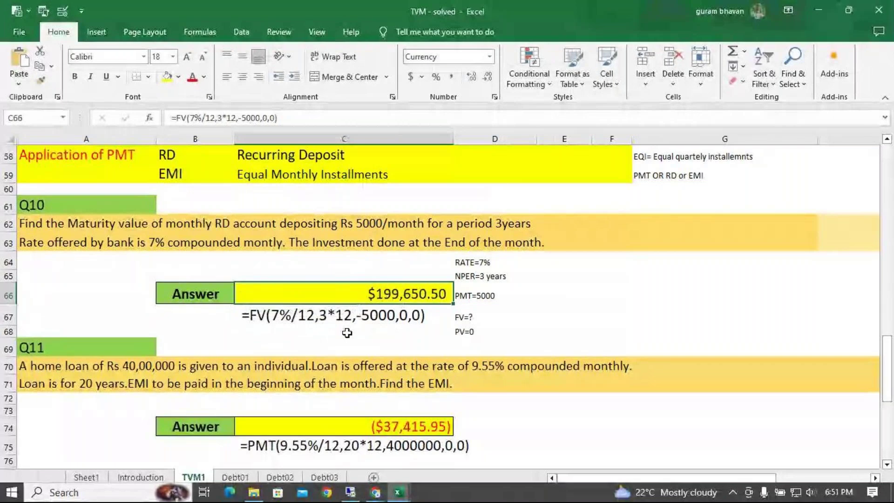
{"action": "key", "text": "Down"}
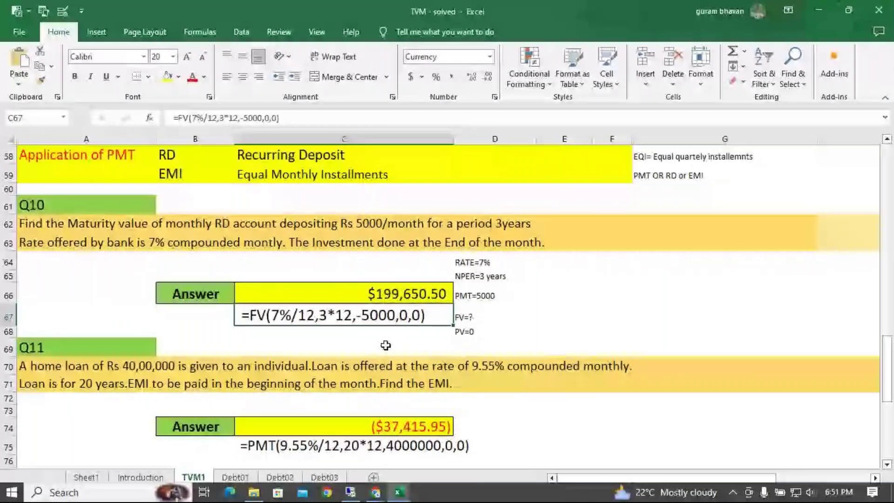
- Nudge the sheet down with the vertical scrollbar's down arrow
{"action": "left_click", "coordinate": [887, 464]}
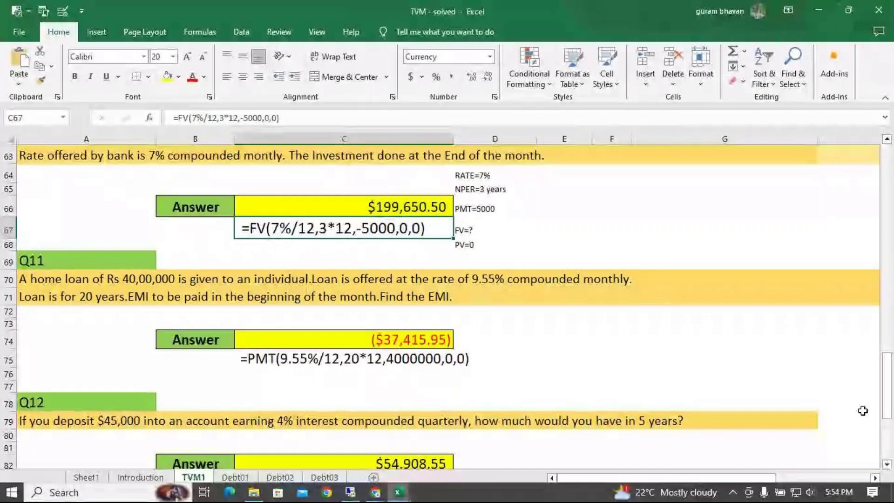
{"action": "left_click", "coordinate": [886, 465]}
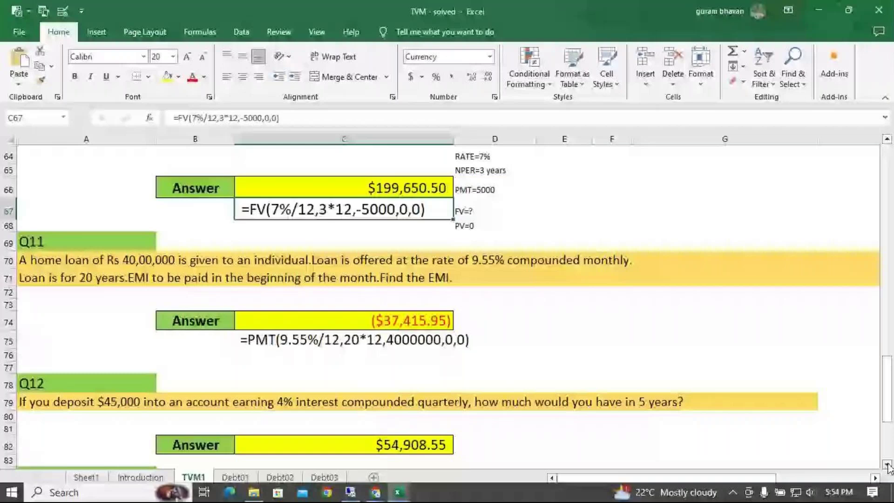
- Scroll down to rows 82–103 to show Q13, Q14 and their answers
{"action": "left_click", "coordinate": [886, 465]}
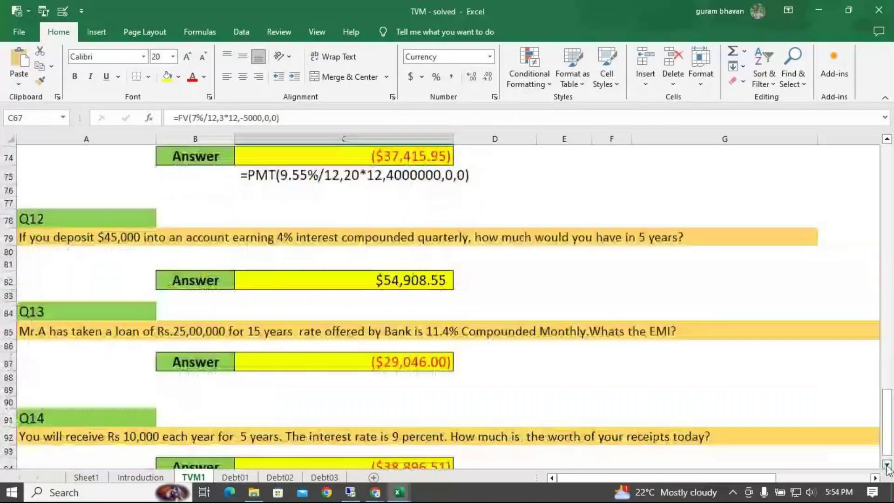
{"action": "left_click", "coordinate": [887, 465]}
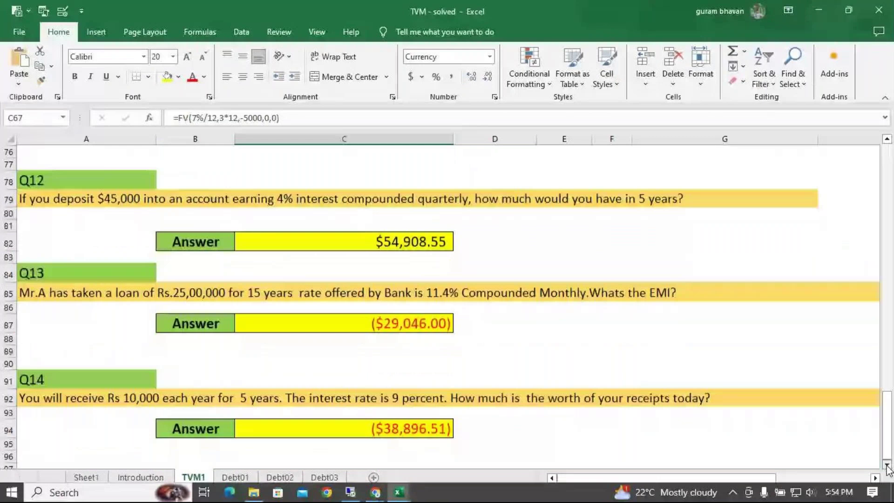
{"action": "scroll", "coordinate": [163, 233], "scroll_direction": "down", "scroll_amount": 2}
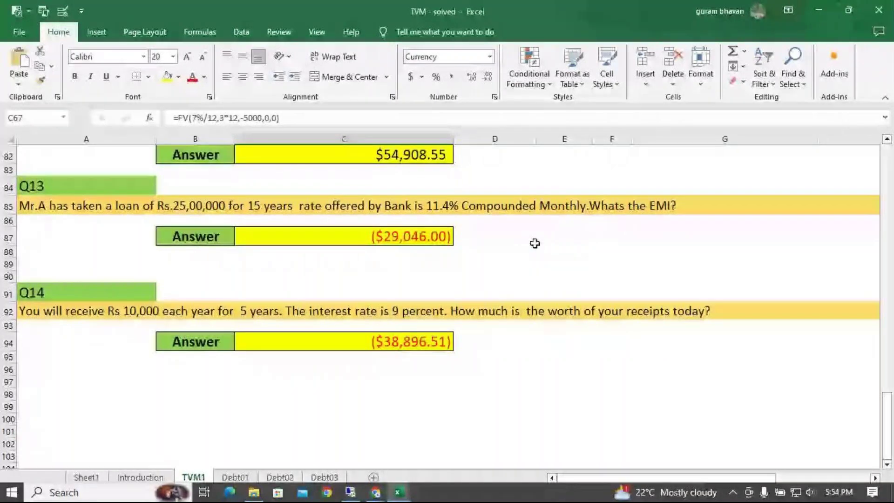
- In C88, enlarge the font and enter =PMT(11.4%/12,15*12,2500000,0,0)
{"action": "left_click", "coordinate": [389, 259]}
{"action": "left_click", "coordinate": [188, 58]}
{"action": "left_click", "coordinate": [188, 58]}
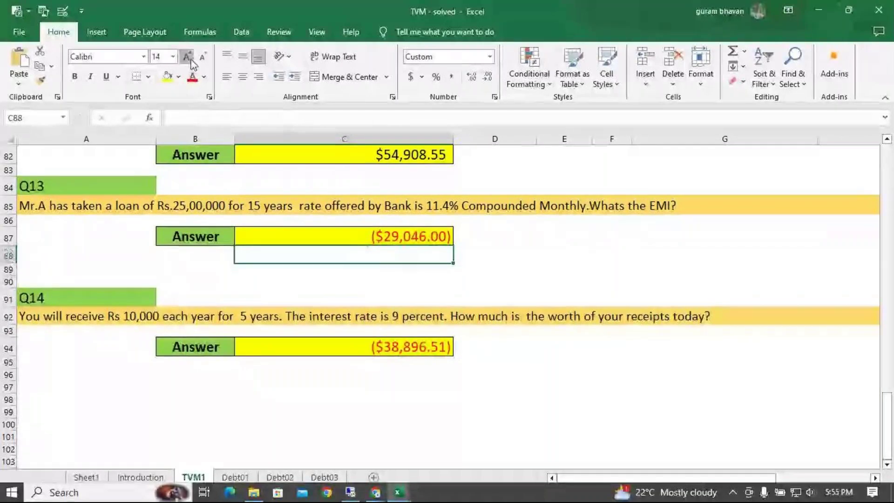
{"action": "left_click", "coordinate": [191, 61]}
{"action": "left_click", "coordinate": [191, 61]}
{"action": "left_click", "coordinate": [191, 61]}
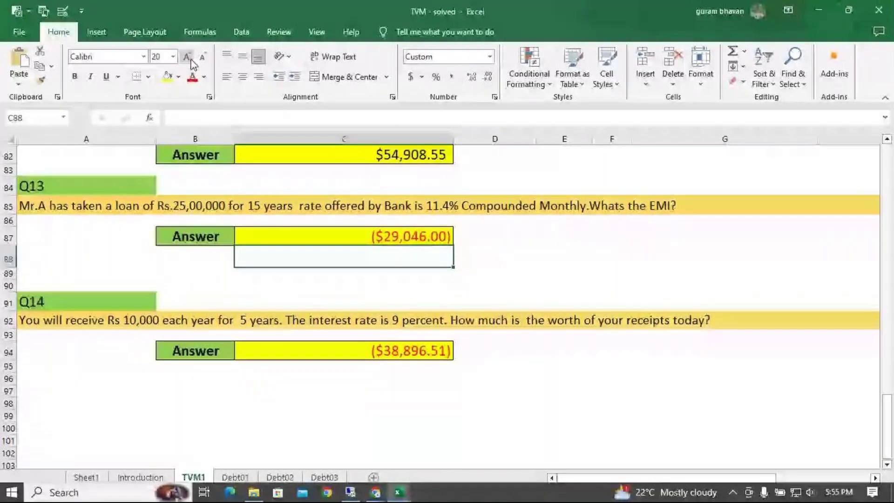
{"action": "left_click", "coordinate": [191, 61]}
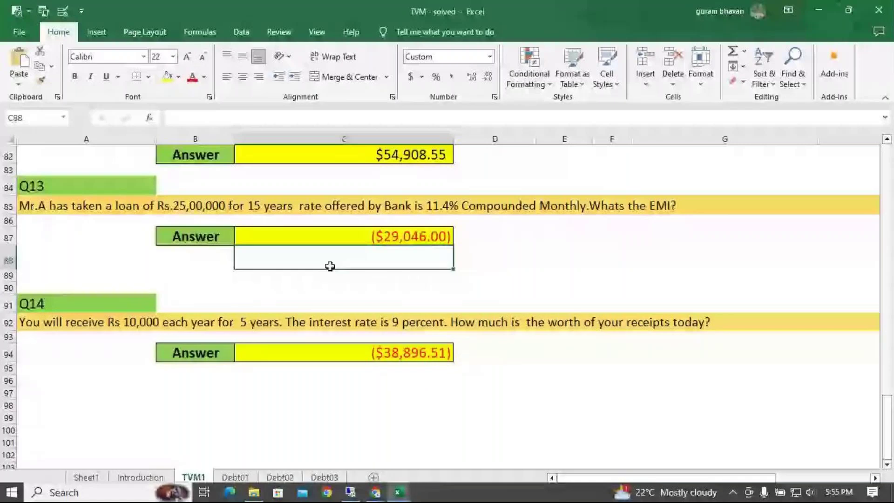
{"action": "type", "text": "="}
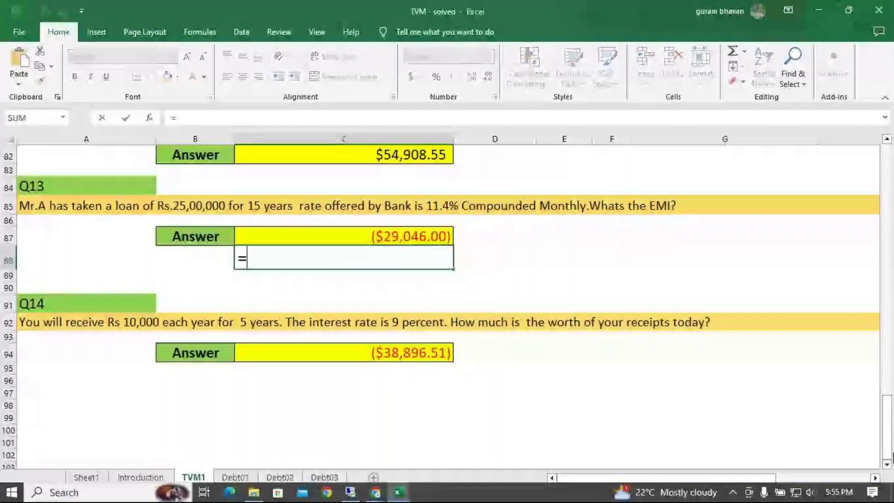
{"action": "type", "text": "p"}
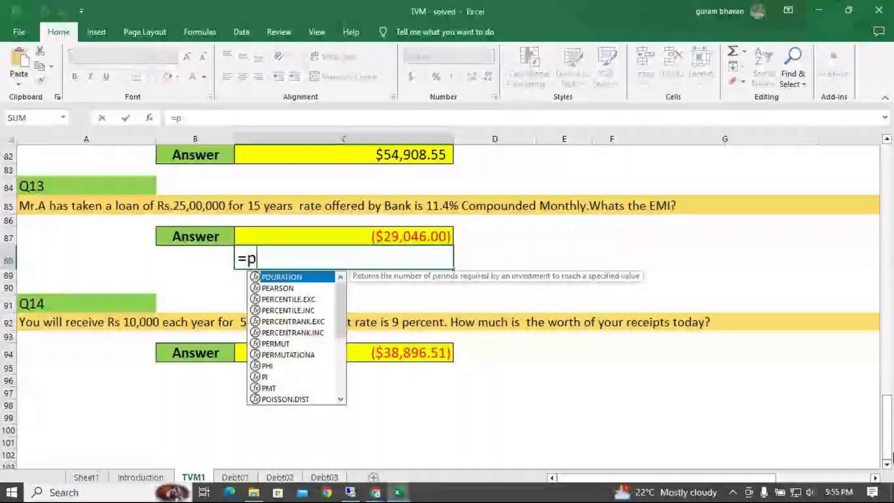
{"action": "type", "text": "m"}
{"action": "key", "text": "Tab"}
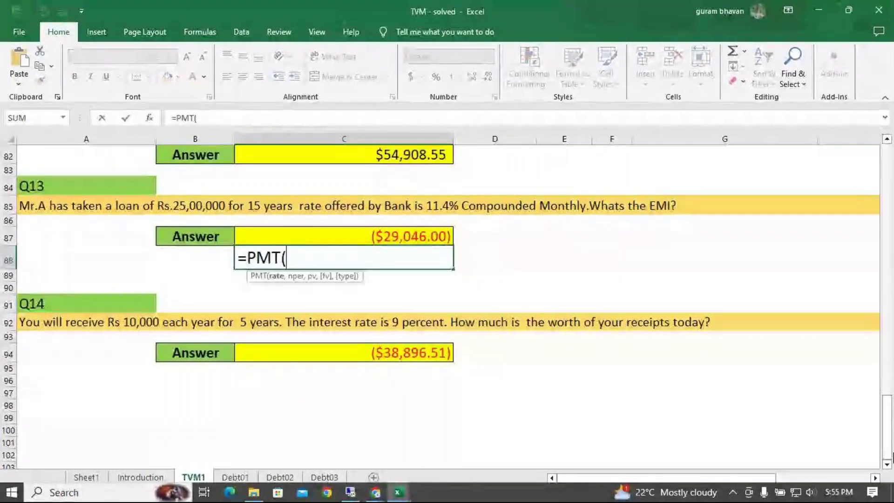
{"action": "type", "text": "11.4"}
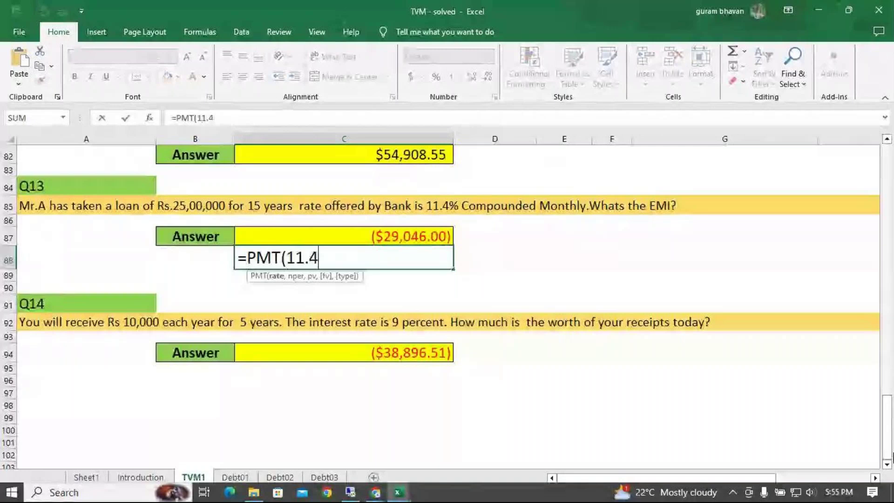
{"action": "type", "text": "%/"}
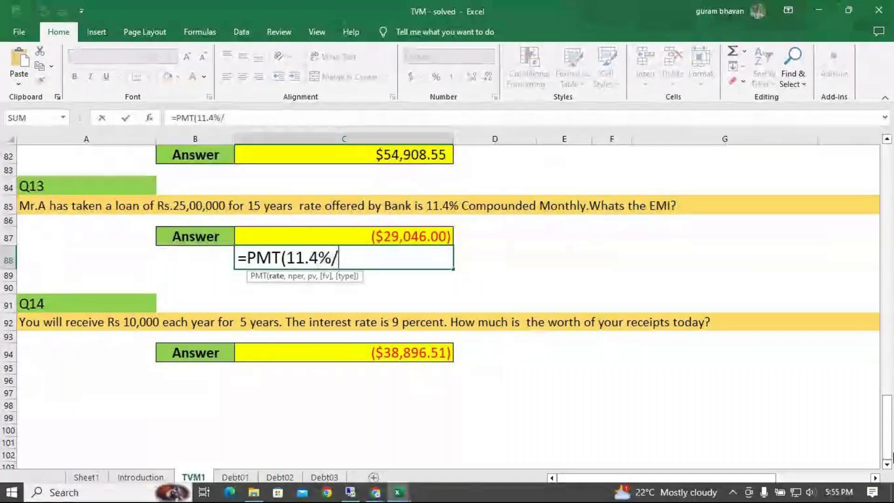
{"action": "type", "text": "12,"}
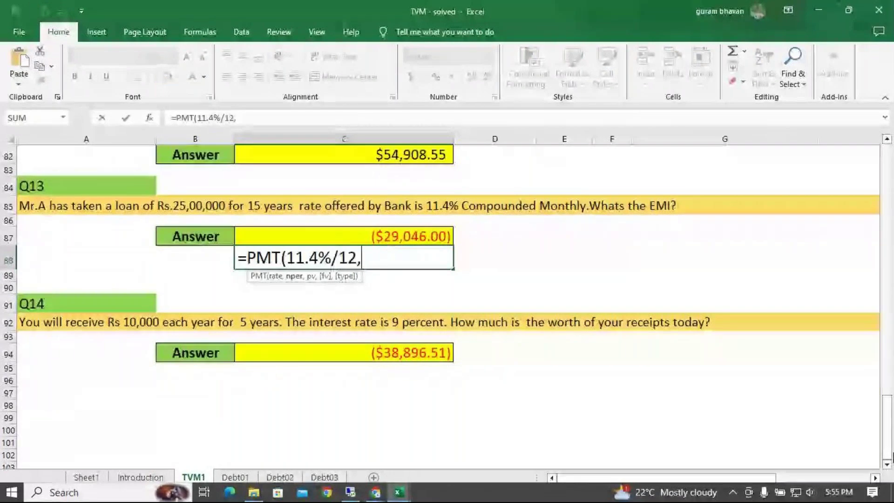
{"action": "type", "text": "15*"}
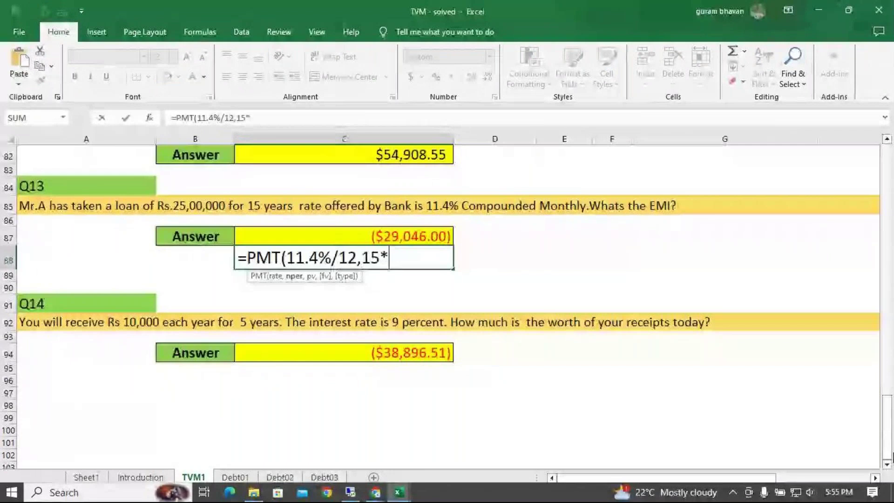
{"action": "type", "text": "12,"}
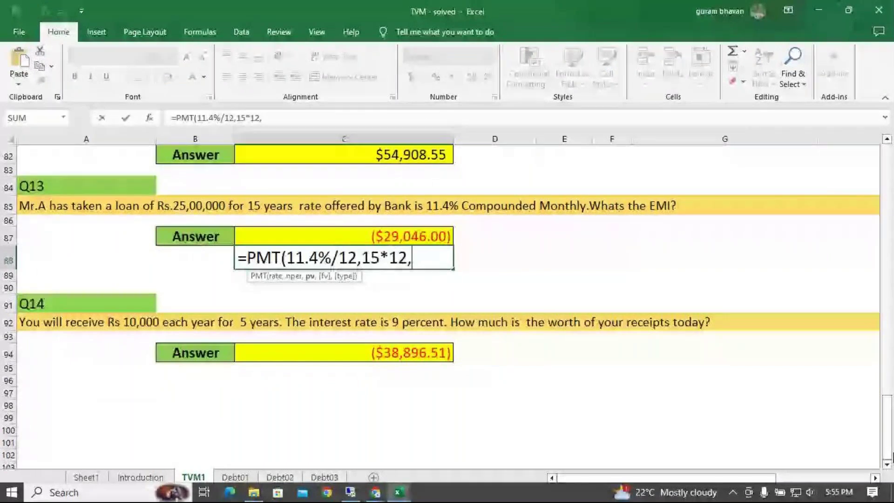
{"action": "type", "text": "25"}
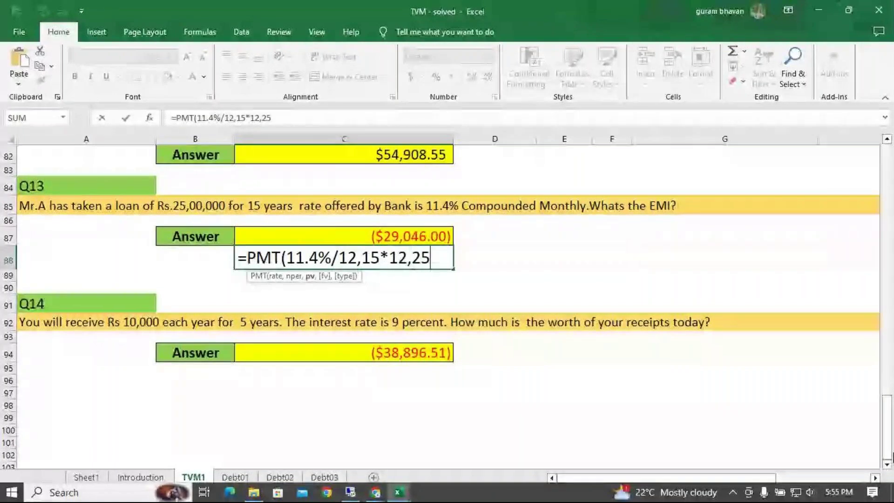
{"action": "type", "text": "00000"}
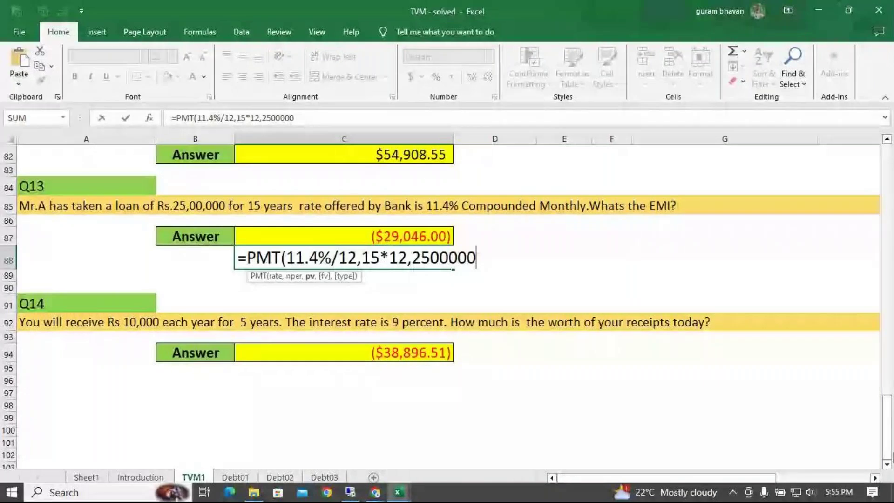
{"action": "type", "text": ","}
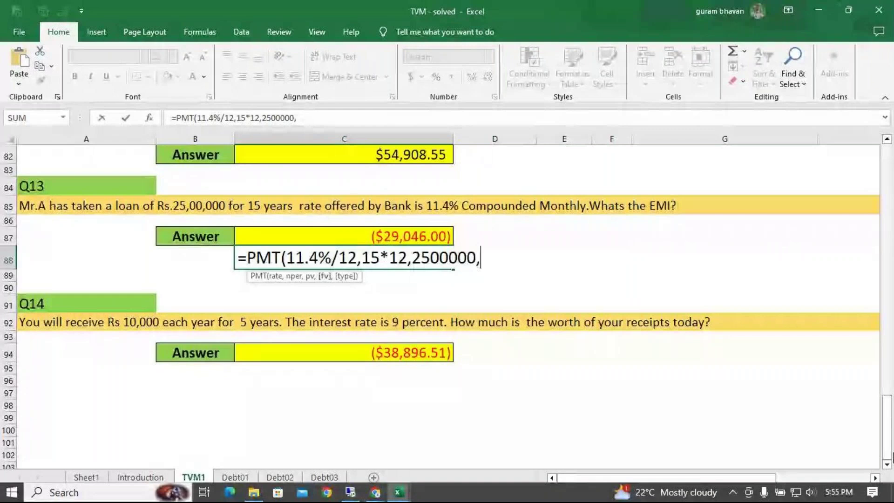
{"action": "type", "text": "0,0)"}
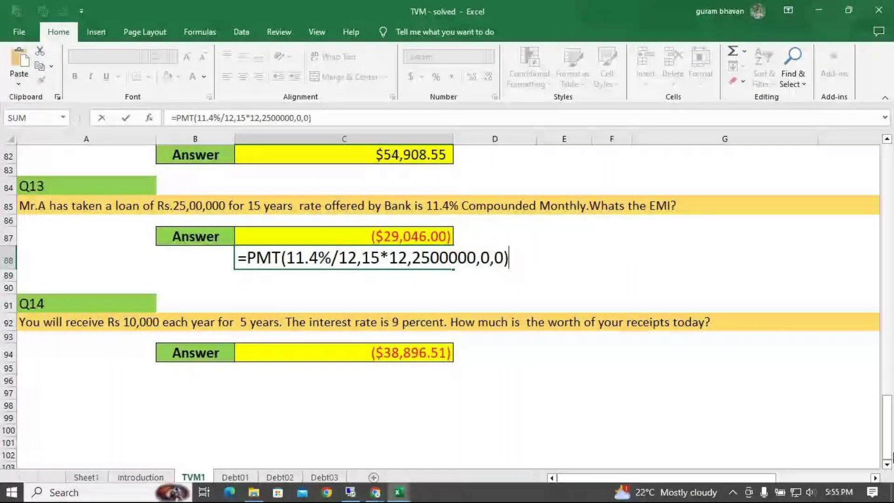
{"action": "key", "text": "Return"}
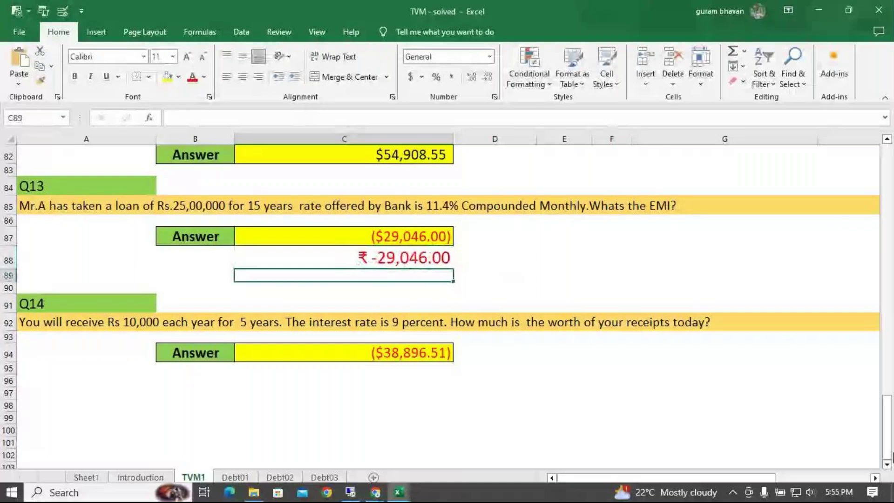
- Enlarge the font below the Q14 answer, then review C94's =PV(9%,5,10000,0,0) formula
{"action": "left_click", "coordinate": [322, 368]}
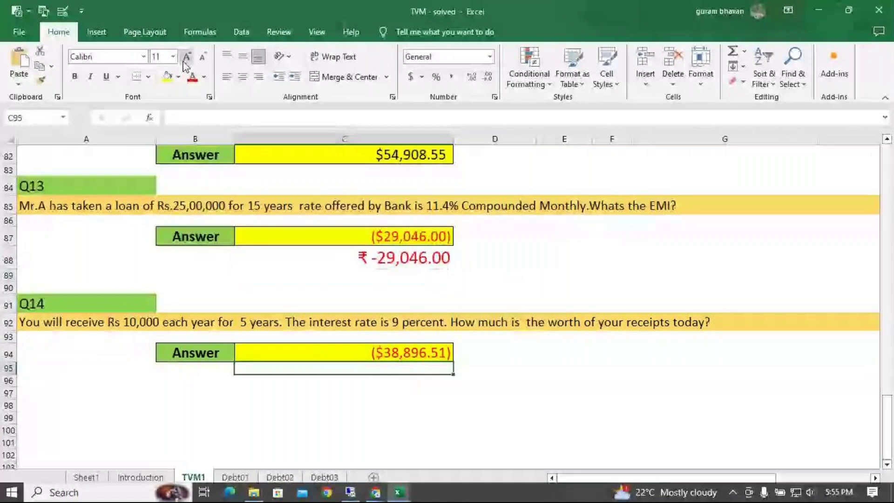
{"action": "left_click", "coordinate": [186, 57]}
{"action": "left_click", "coordinate": [186, 57]}
{"action": "left_click", "coordinate": [186, 57]}
{"action": "left_click", "coordinate": [186, 58]}
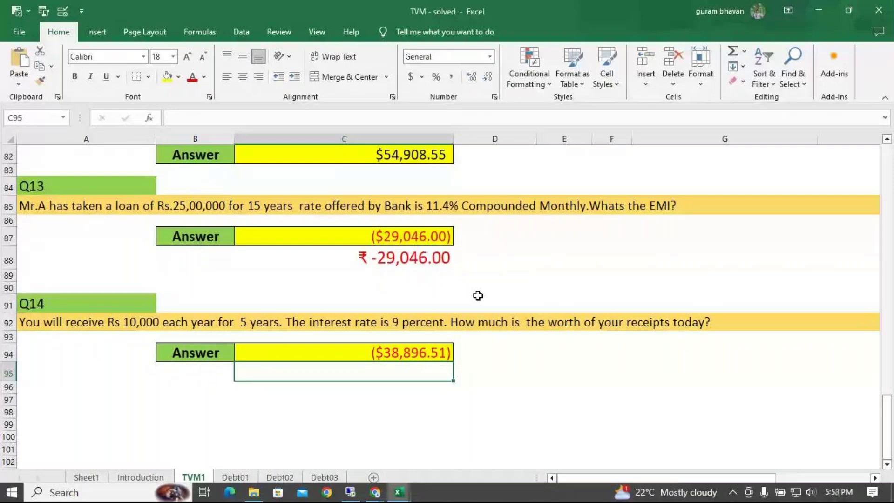
{"action": "key", "text": "Up"}
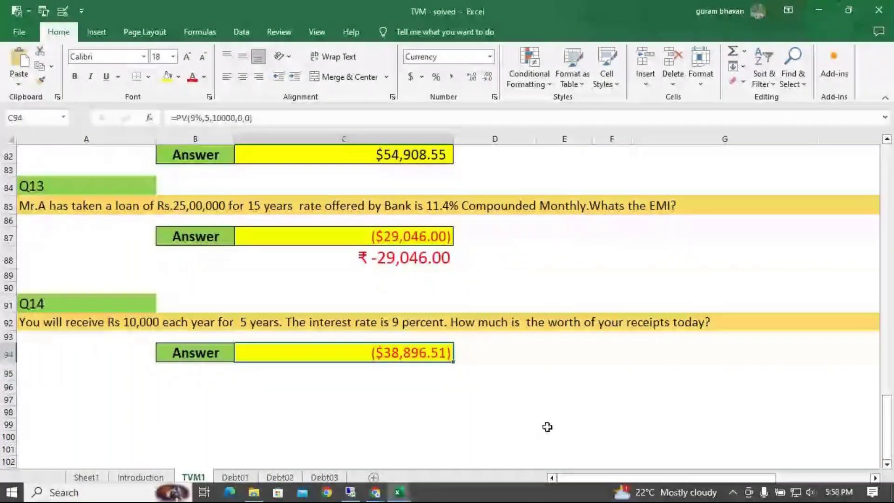
{"action": "key", "text": "F2"}
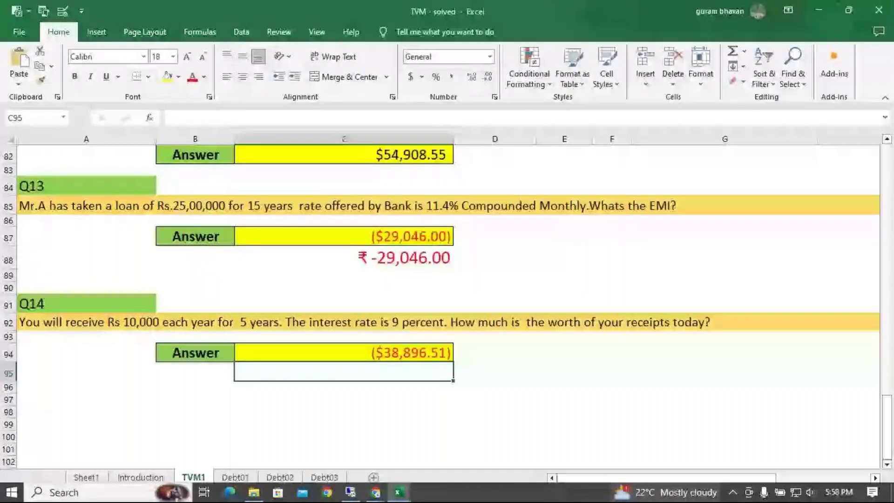
- Enter =PV(9%,5,10000,0,0) in C95, giving ($38,896.51)
{"action": "type", "text": "pv"}
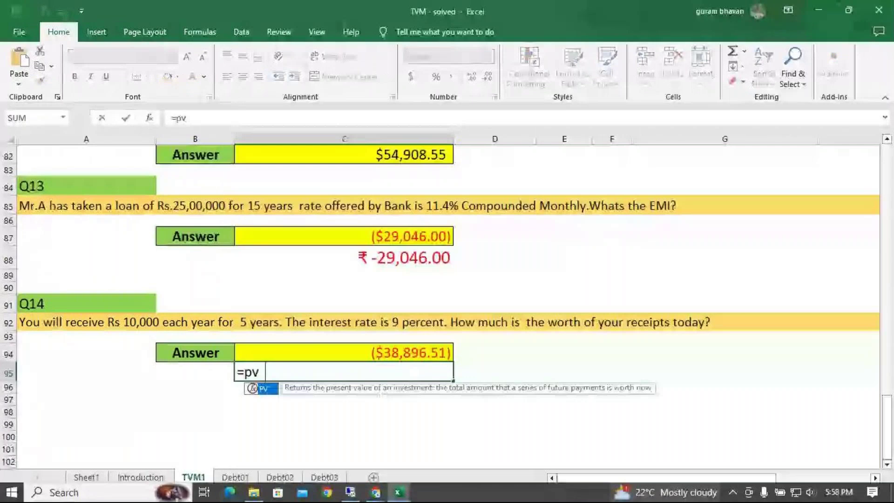
{"action": "key", "text": "Tab"}
{"action": "type", "text": "9"}
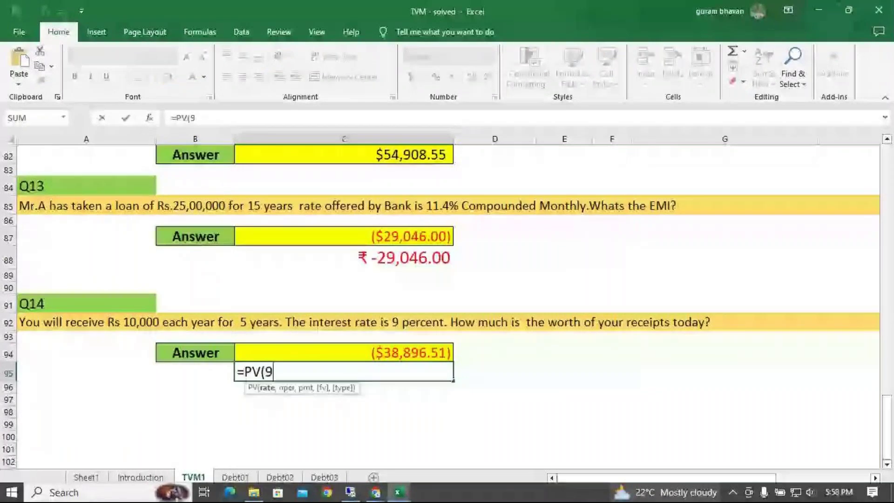
{"action": "type", "text": "%,"}
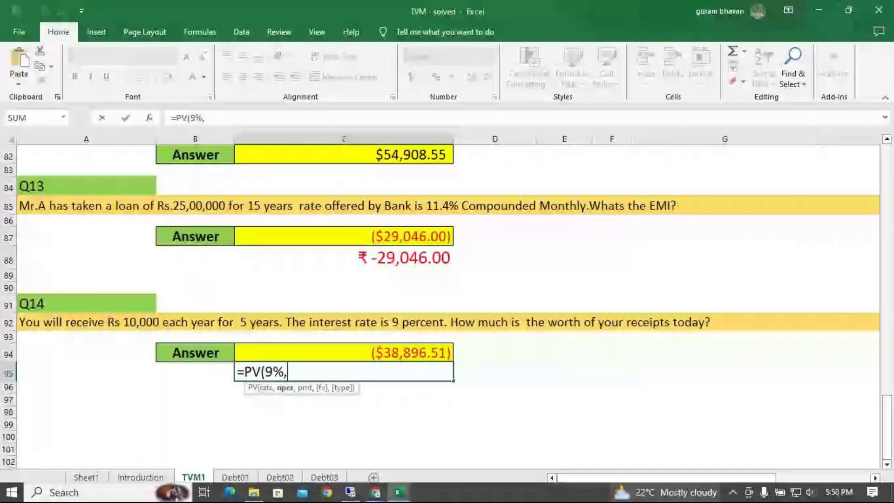
{"action": "type", "text": "5,"}
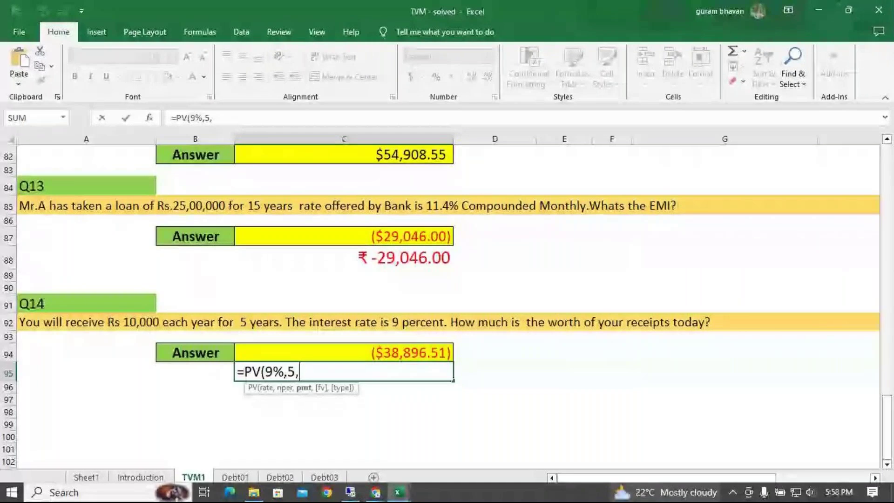
{"action": "type", "text": "1"}
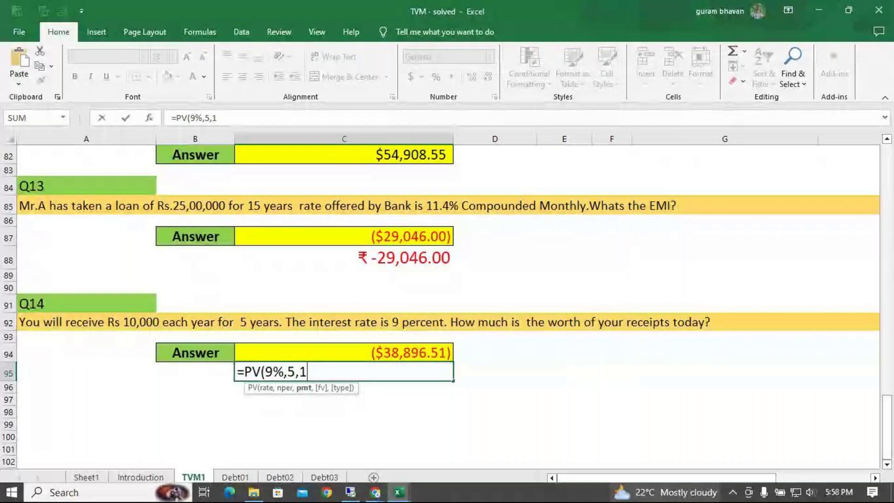
{"action": "type", "text": "0000,0,"}
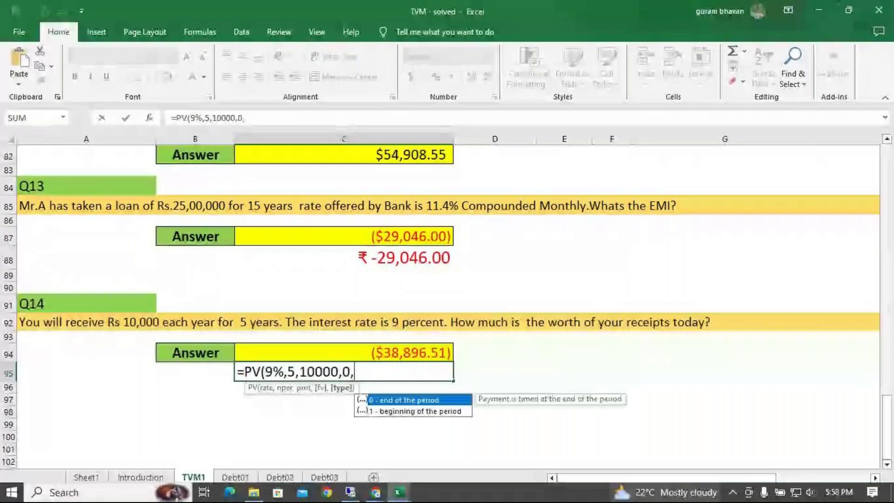
{"action": "type", "text": "0)"}
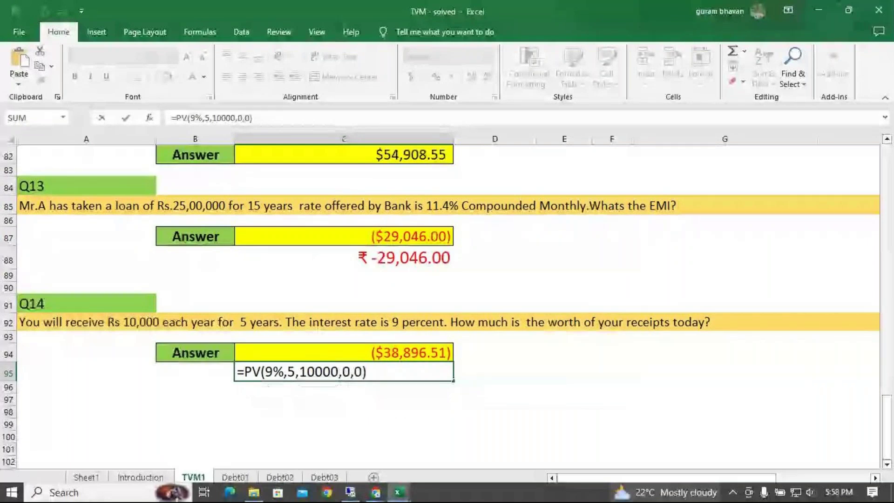
{"action": "key", "text": "Return"}
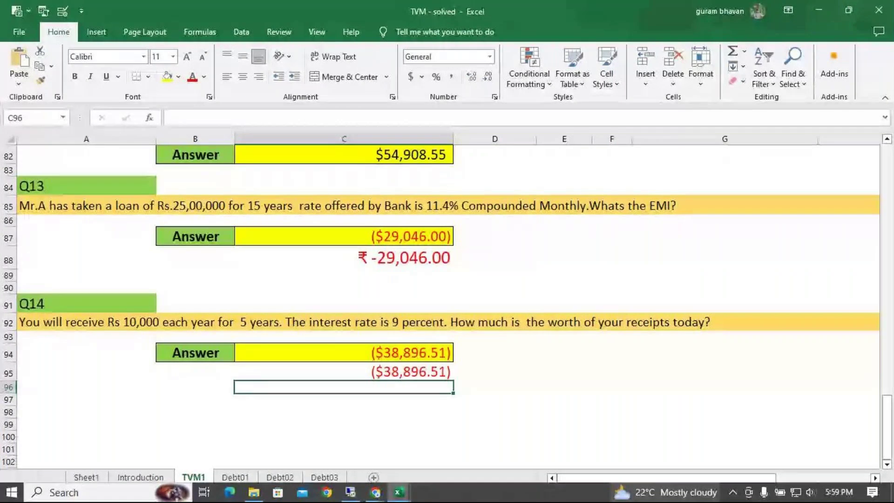
- Copy the PMT formula from C88 so its =PMT text shows beneath the Q13 answer
{"action": "left_click", "coordinate": [343, 257]}
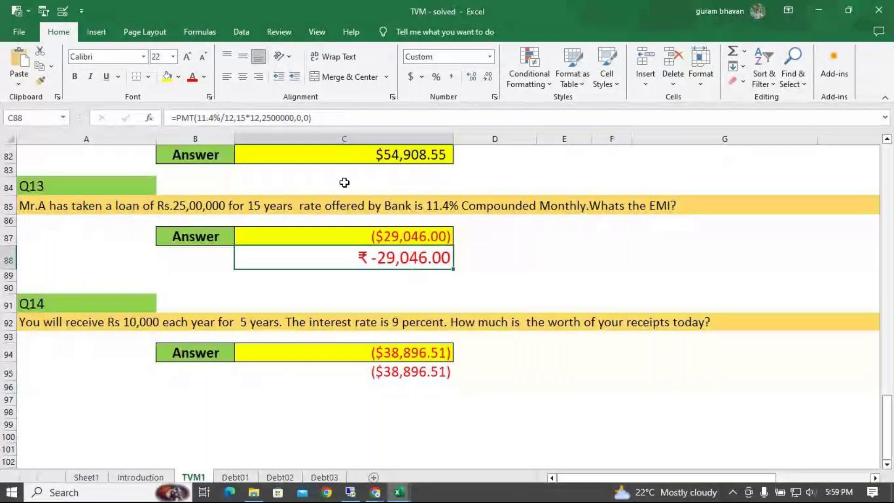
{"action": "left_click", "coordinate": [313, 118]}
{"action": "left_click_drag", "start_coordinate": [315, 118], "coordinate": [171, 118]}
{"action": "key", "text": "ctrl+c"}
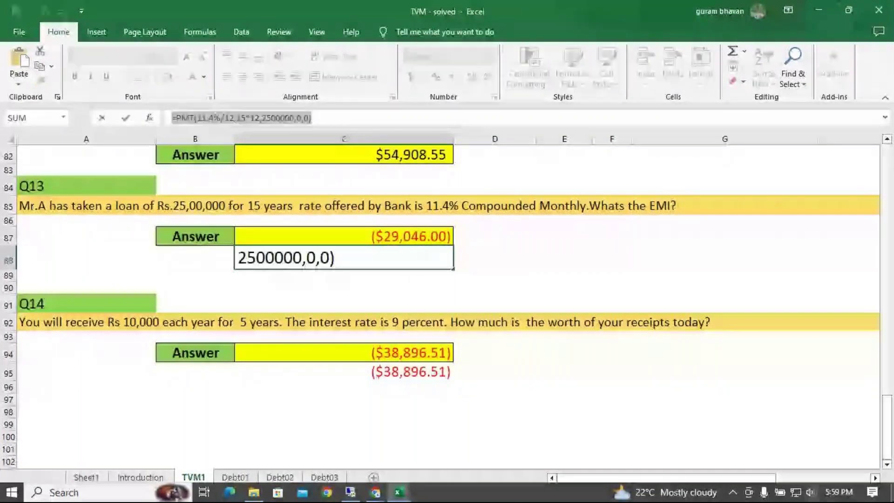
{"action": "key", "text": "Escape"}
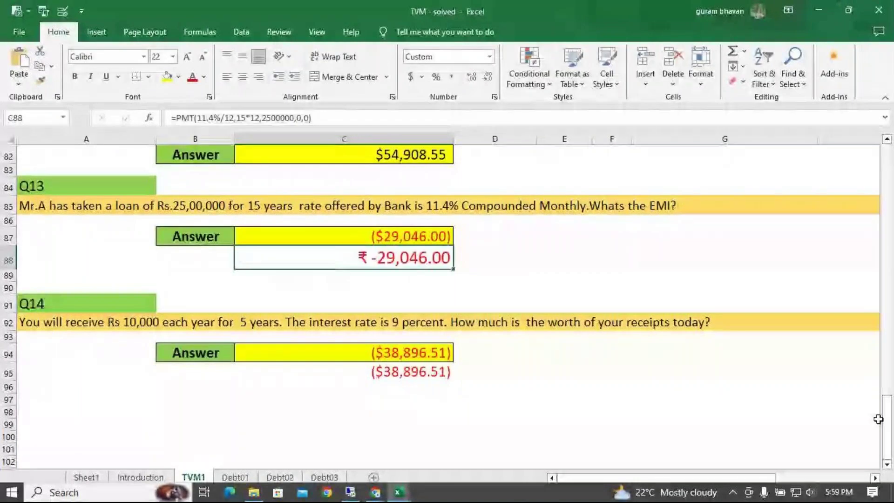
{"action": "key", "text": "ctrl+v"}
- Show the PV formula =PV(9%,5,10000,0,0) from C95 as text, undoing the stray PMT paste
{"action": "left_click", "coordinate": [344, 371]}
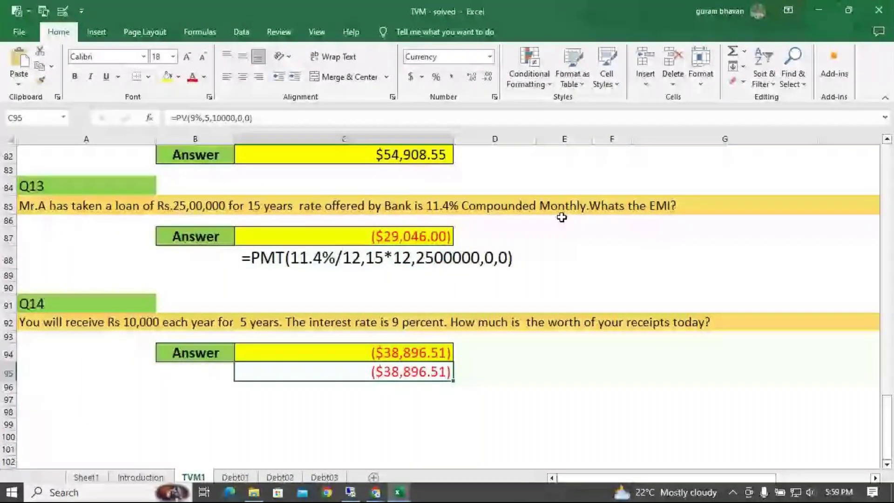
{"action": "left_click_drag", "start_coordinate": [255, 119], "coordinate": [122, 120]}
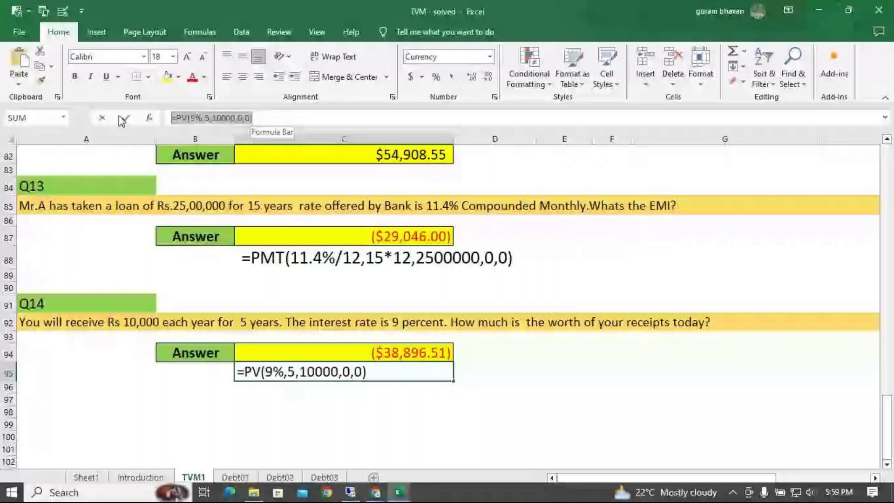
{"action": "key", "text": "ctrl+v"}
{"action": "key", "text": "ctrl+z"}
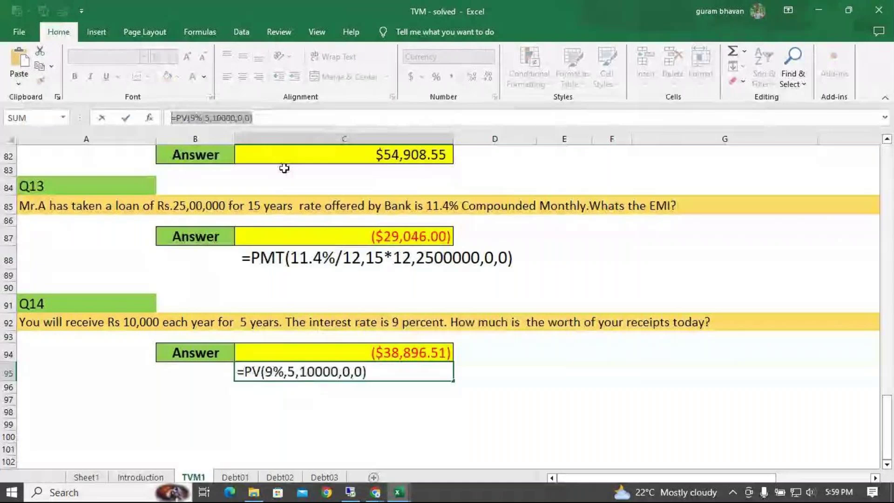
{"action": "key", "text": "Escape"}
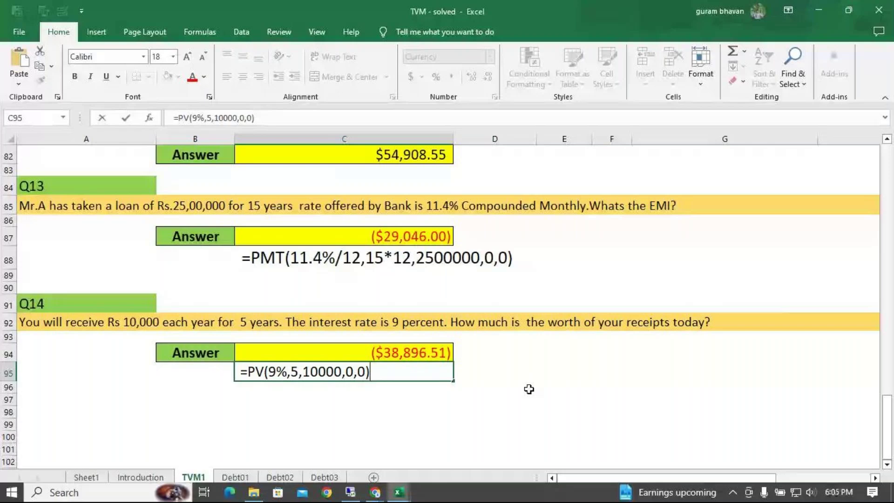
- Close the Excel window, bringing up the prompt to save the TVM workbook to the Solved folder
{"action": "left_click", "coordinate": [879, 12]}
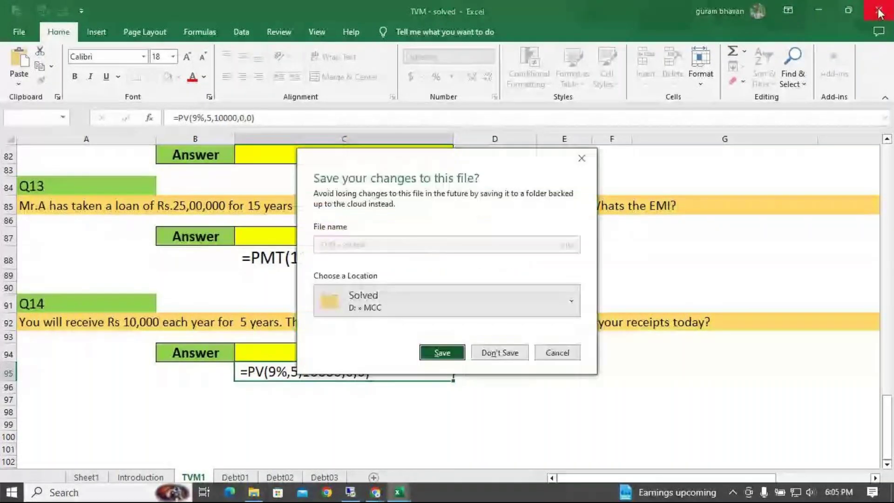